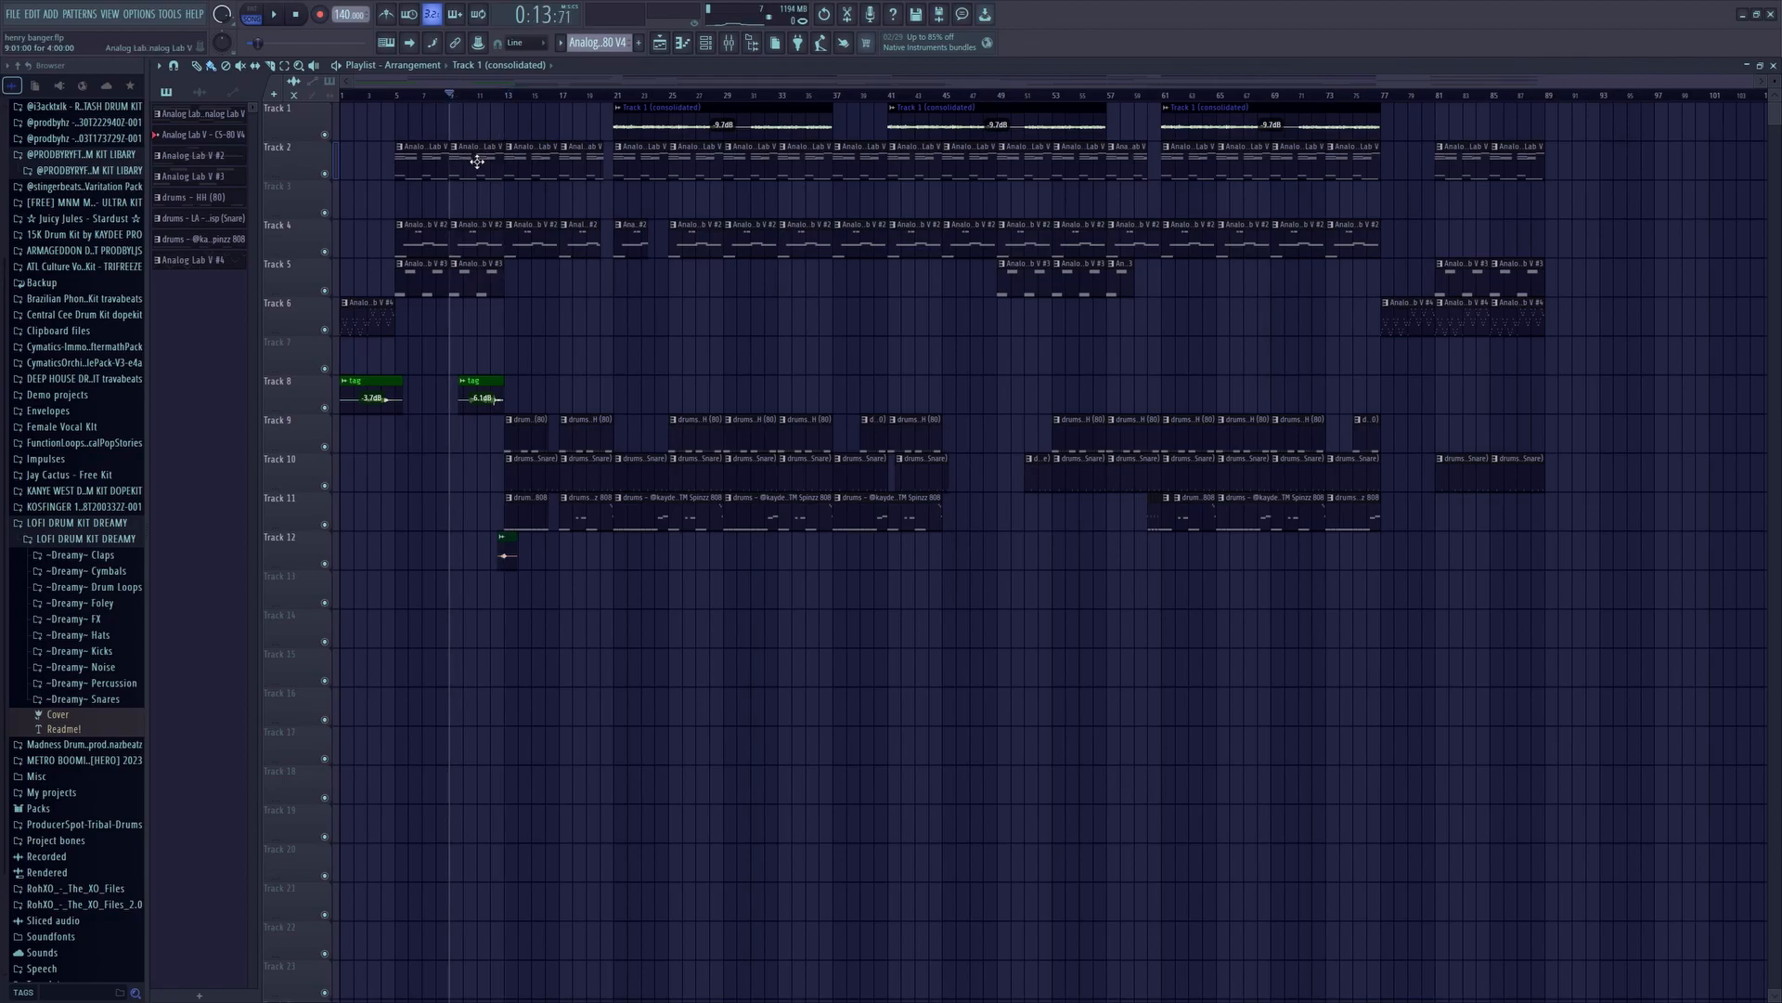
- Play the arrangement through the start of the drums, and stop with the playhead back at the song's beginning
key("space")
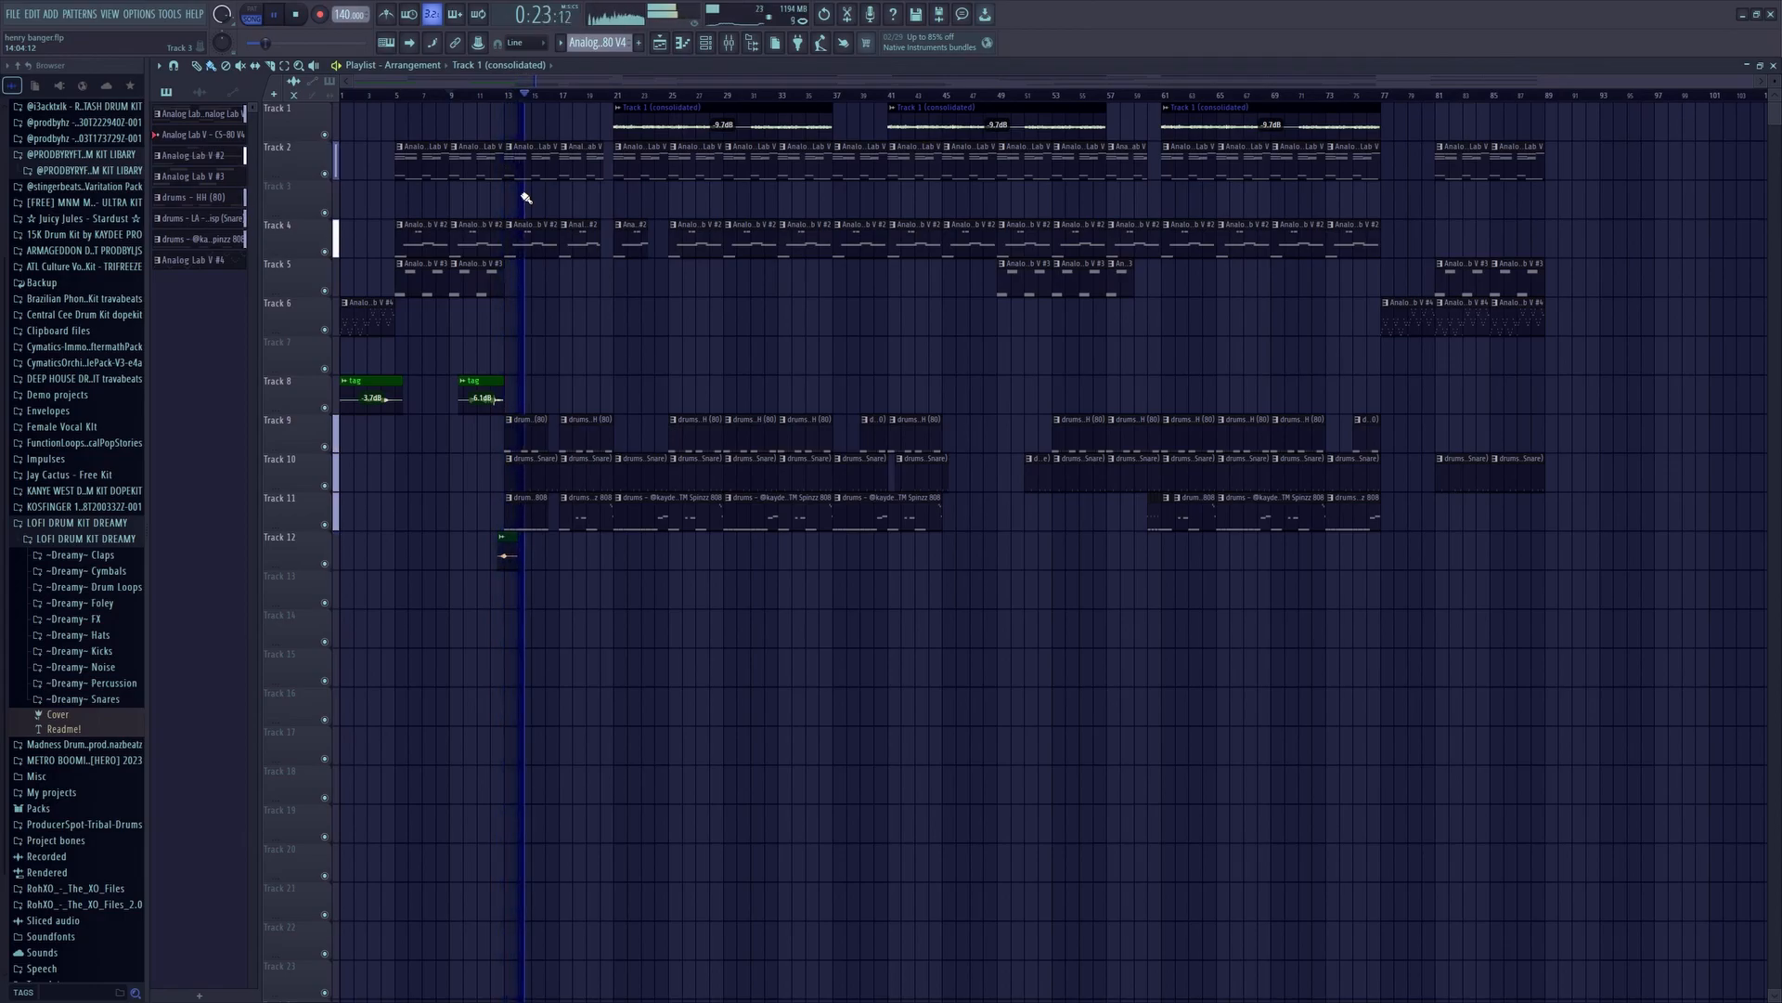
left_click(299, 16)
left_click(299, 16)
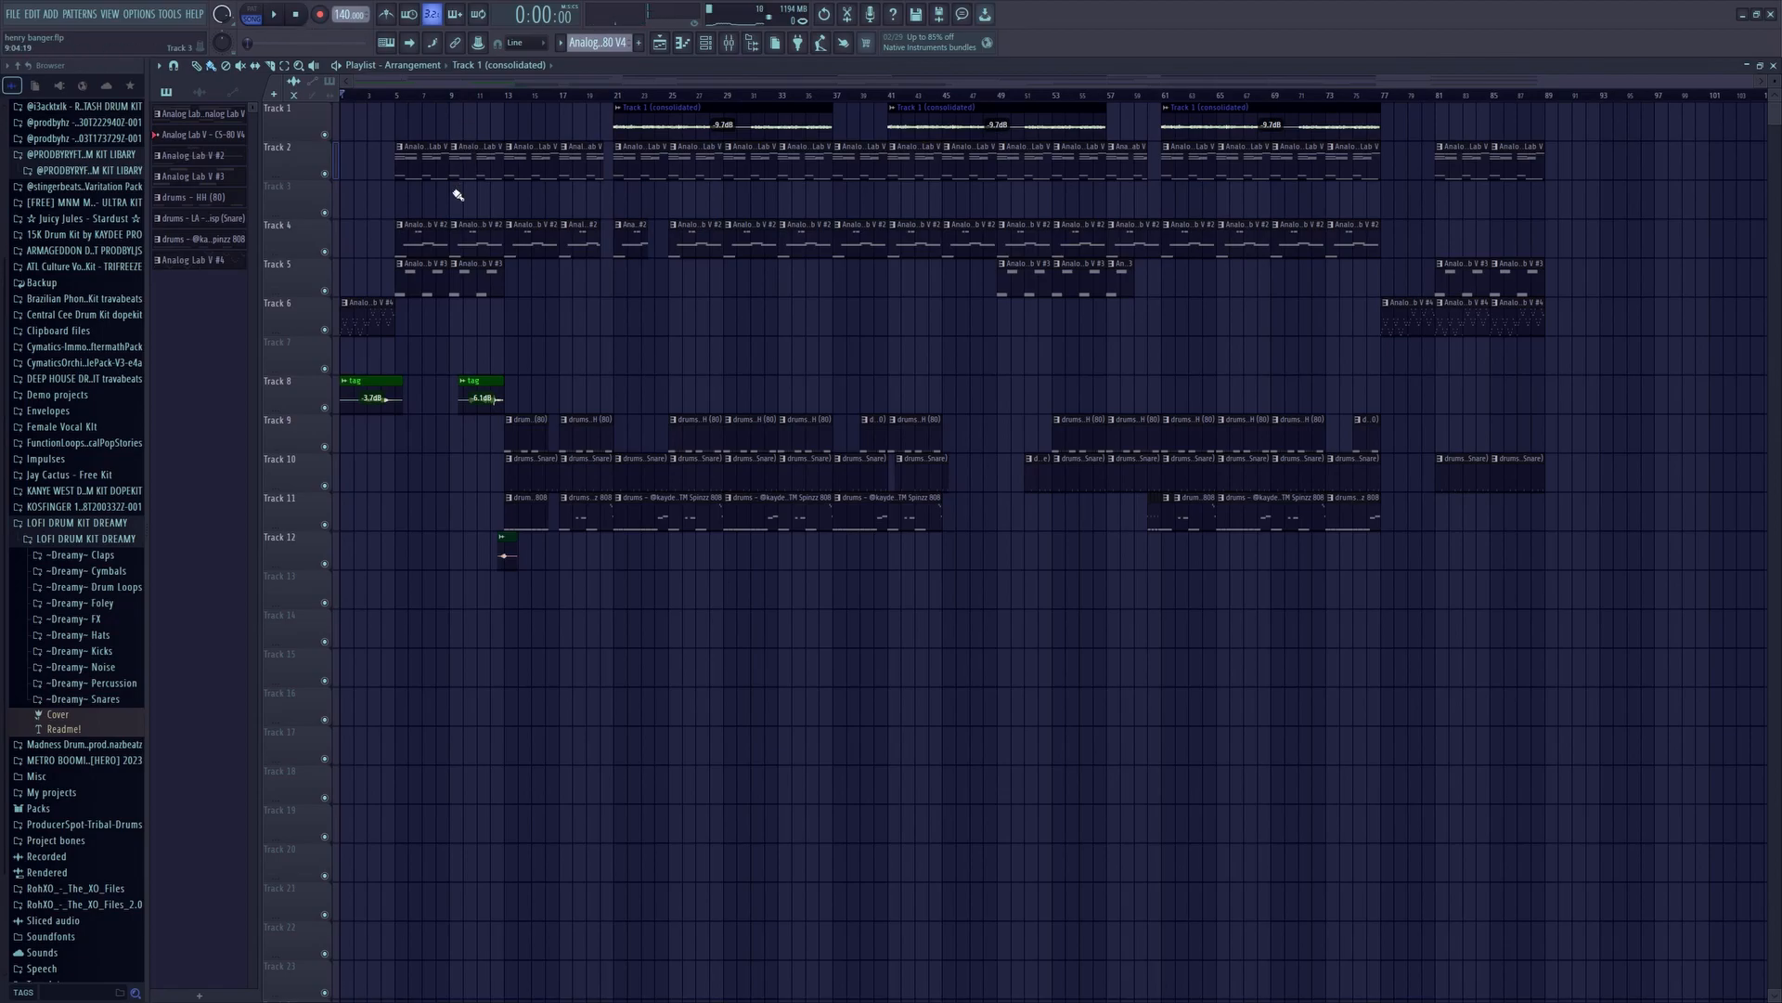
- Solo Track 6, then open the Analog Lab V instrument and audition its Cassette preset with a few notes
right_click(325, 331)
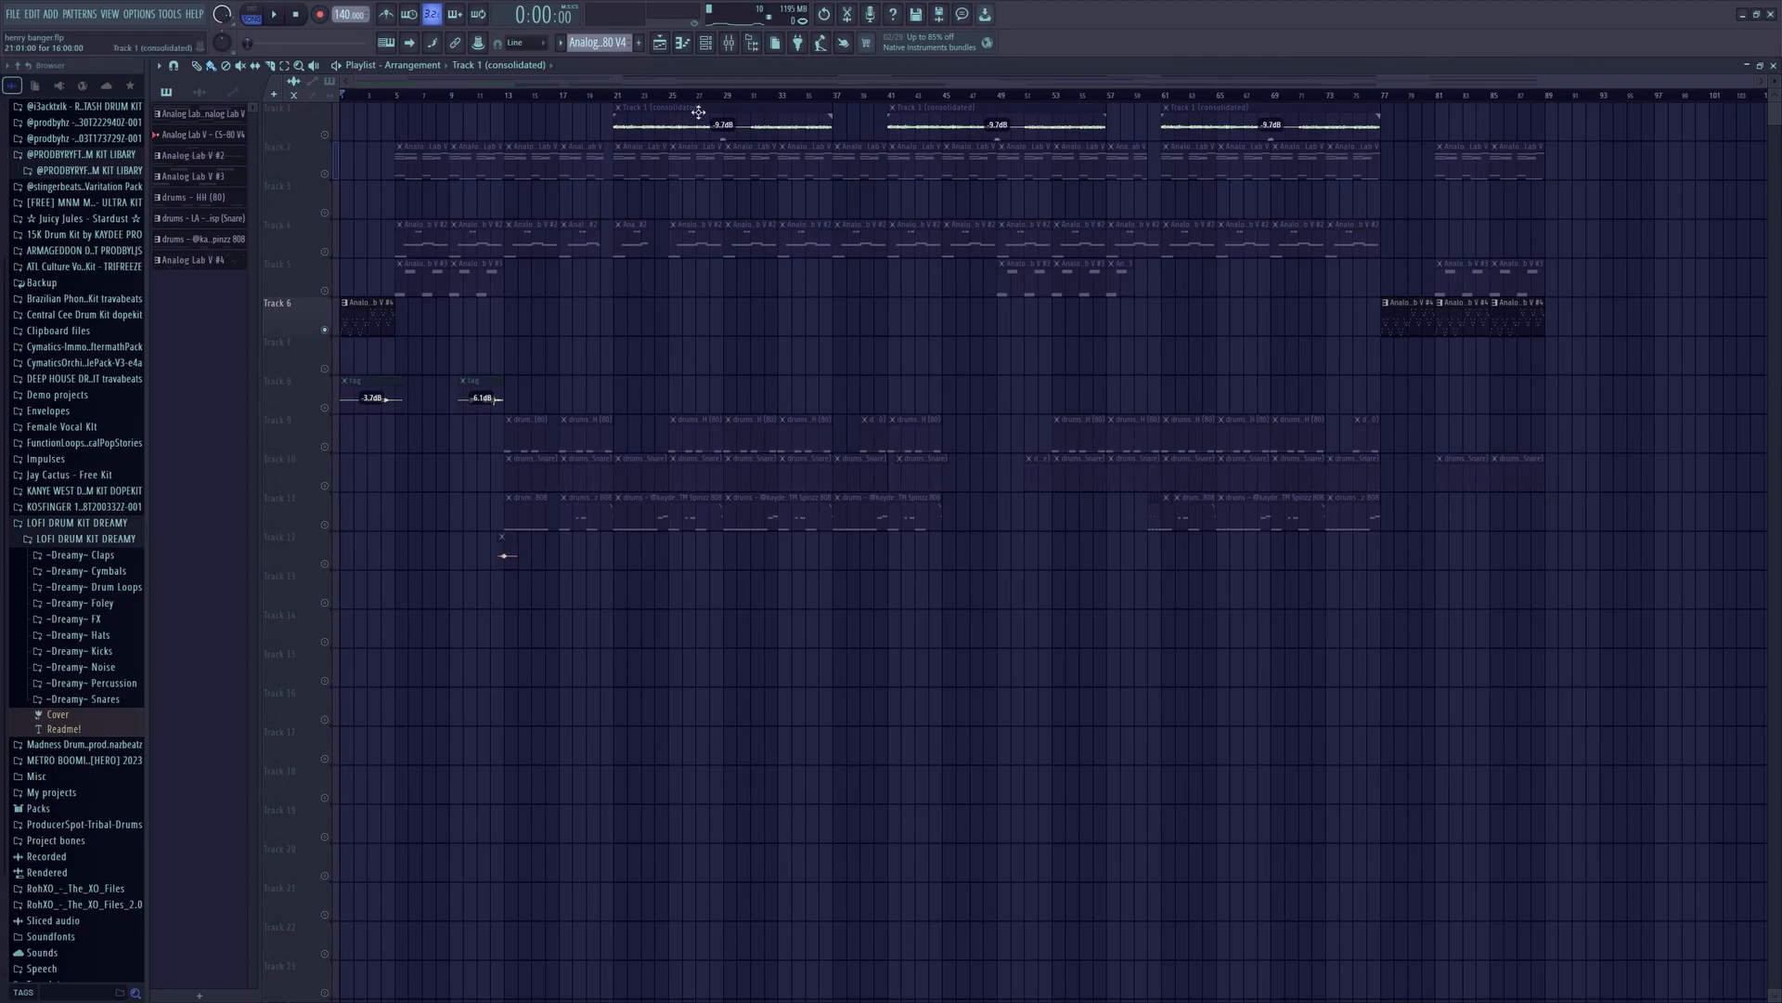
left_click(730, 43)
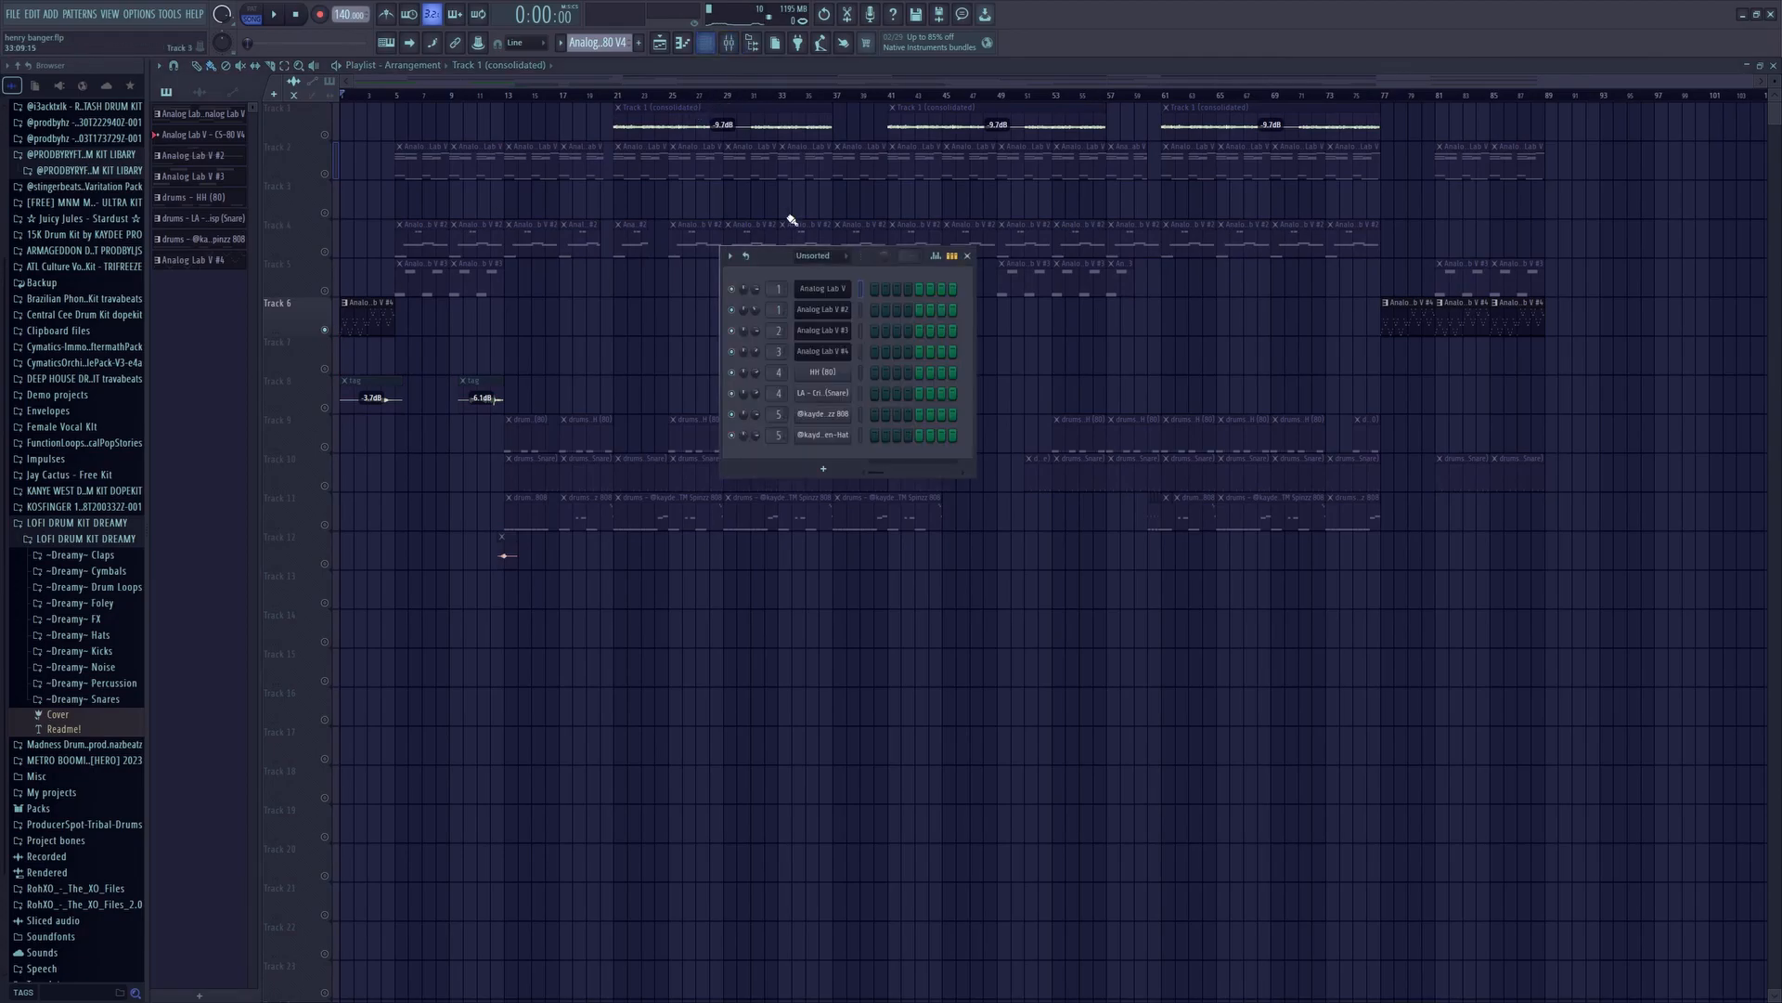
left_click(825, 290)
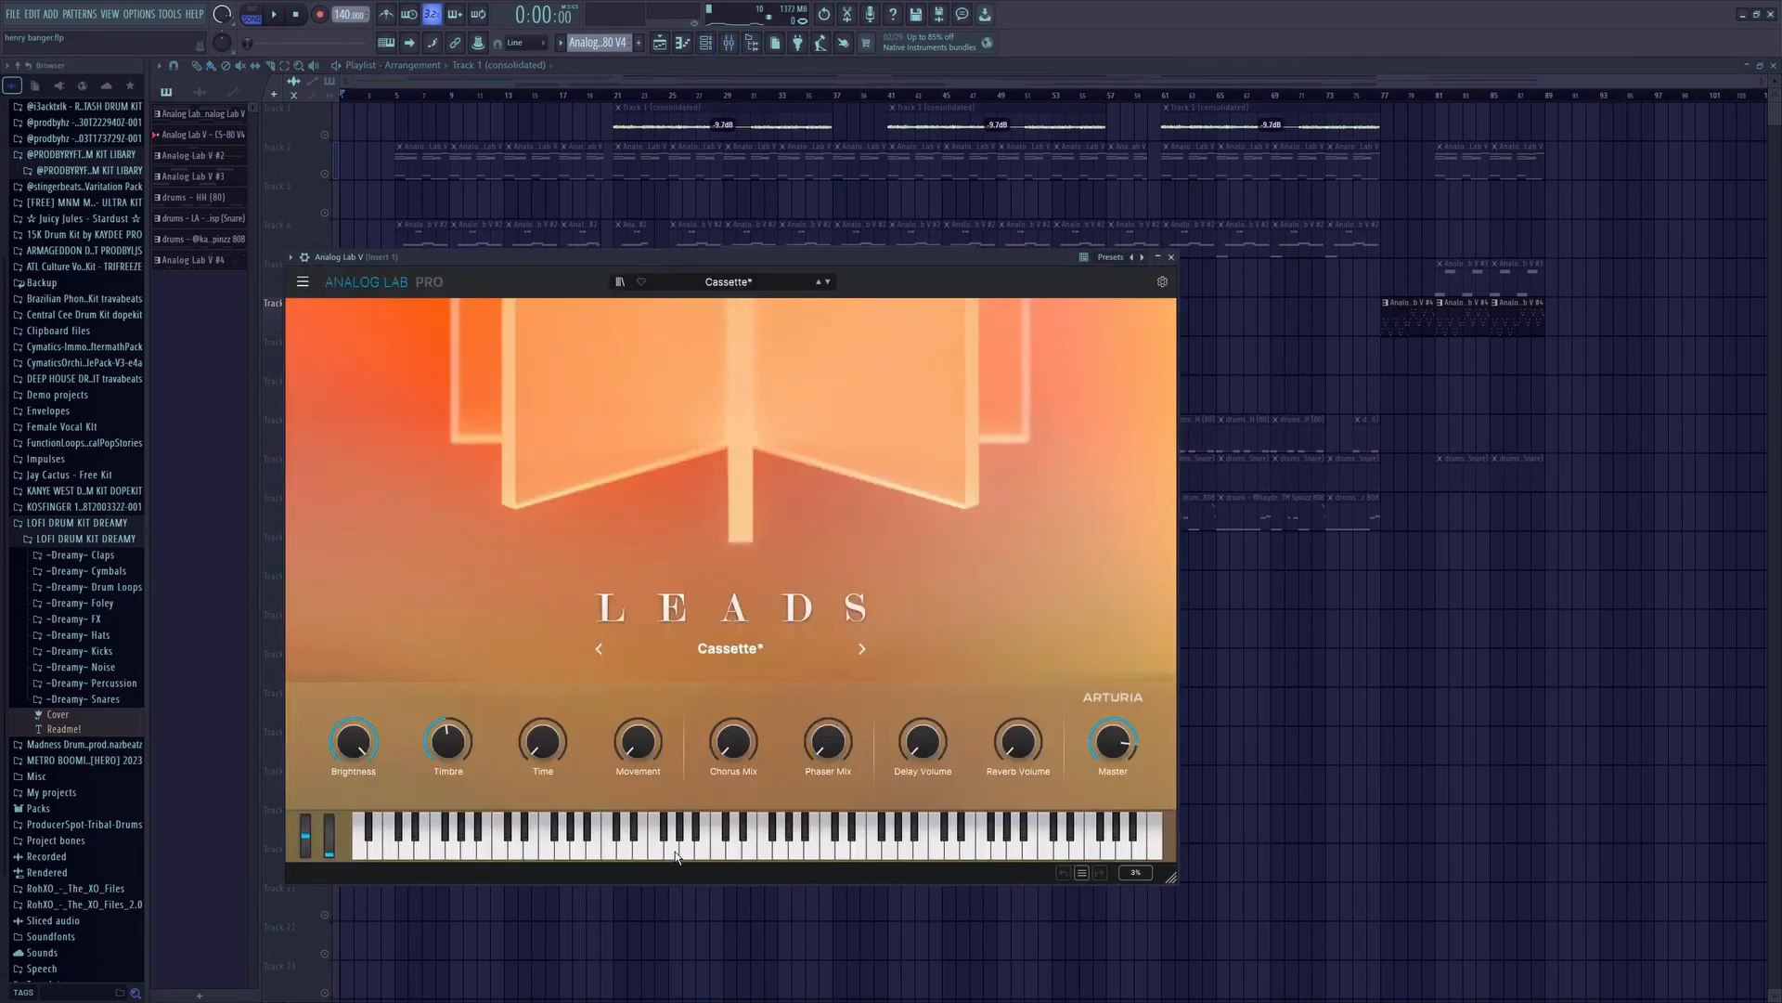
left_click(689, 847)
left_click(780, 847)
left_click(1170, 257)
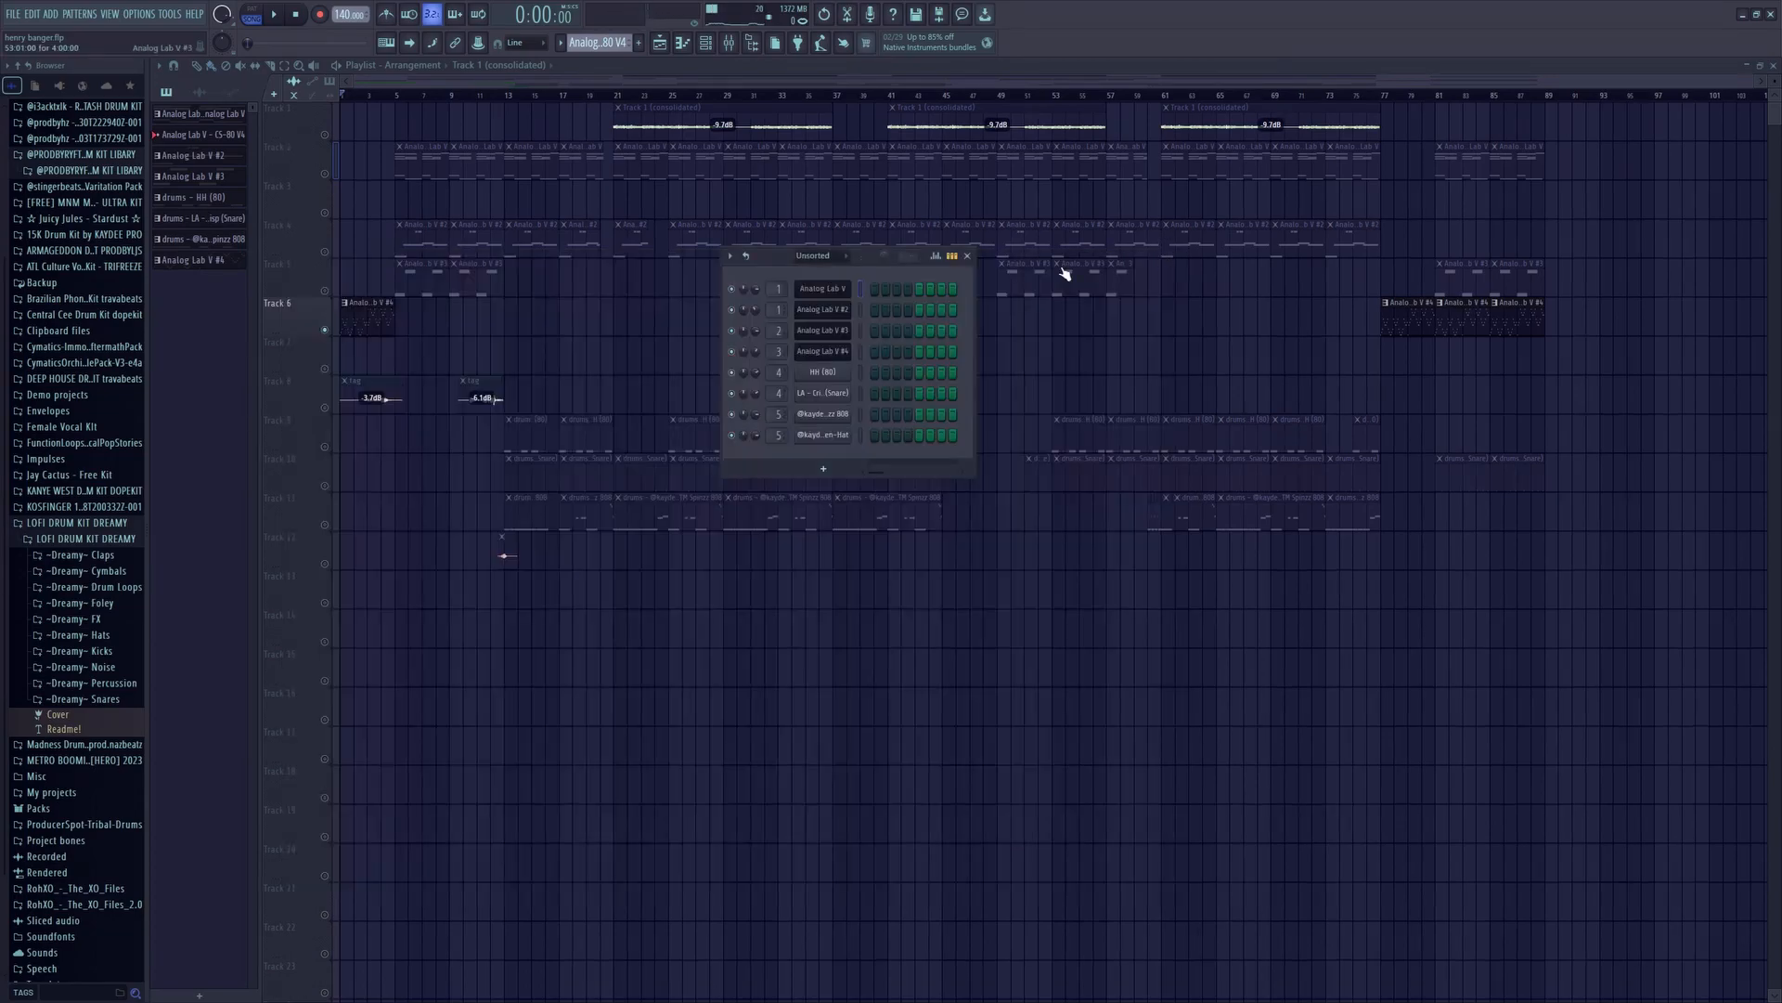
- Inspect the Fruity Parametric EQ 2 curve on mixer Insert 1, and close the EQ and the mixer
left_click(733, 46)
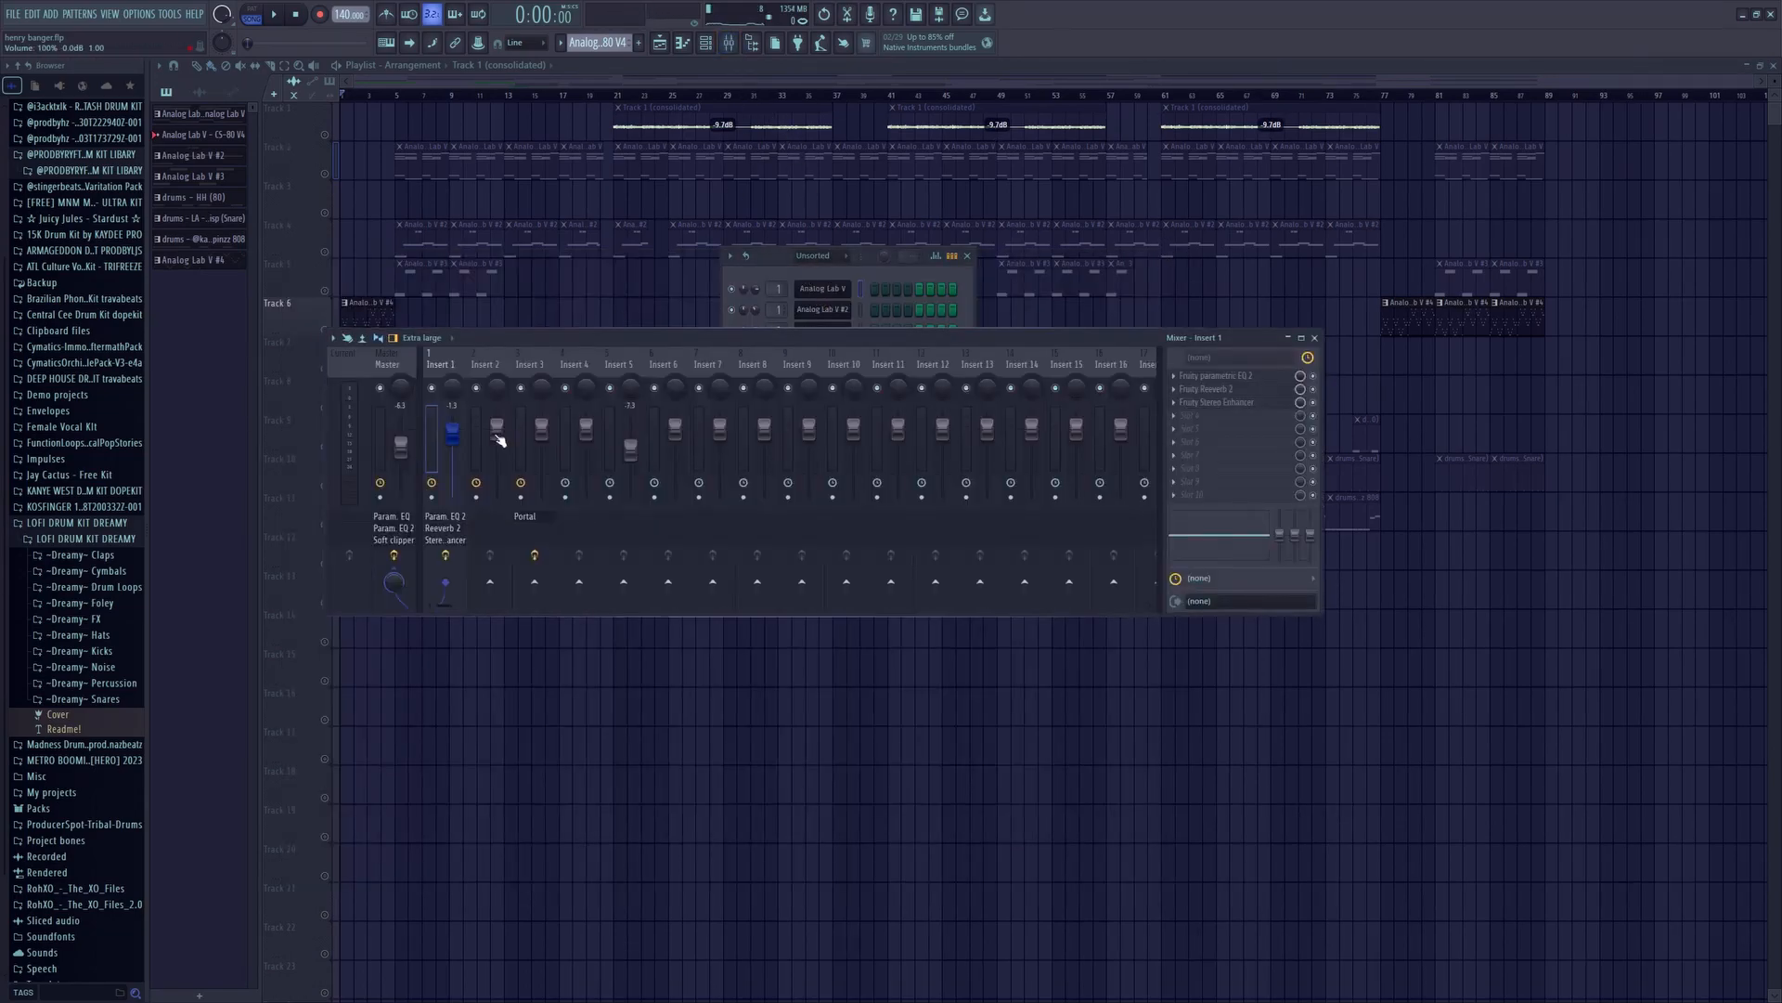
left_click(1247, 380)
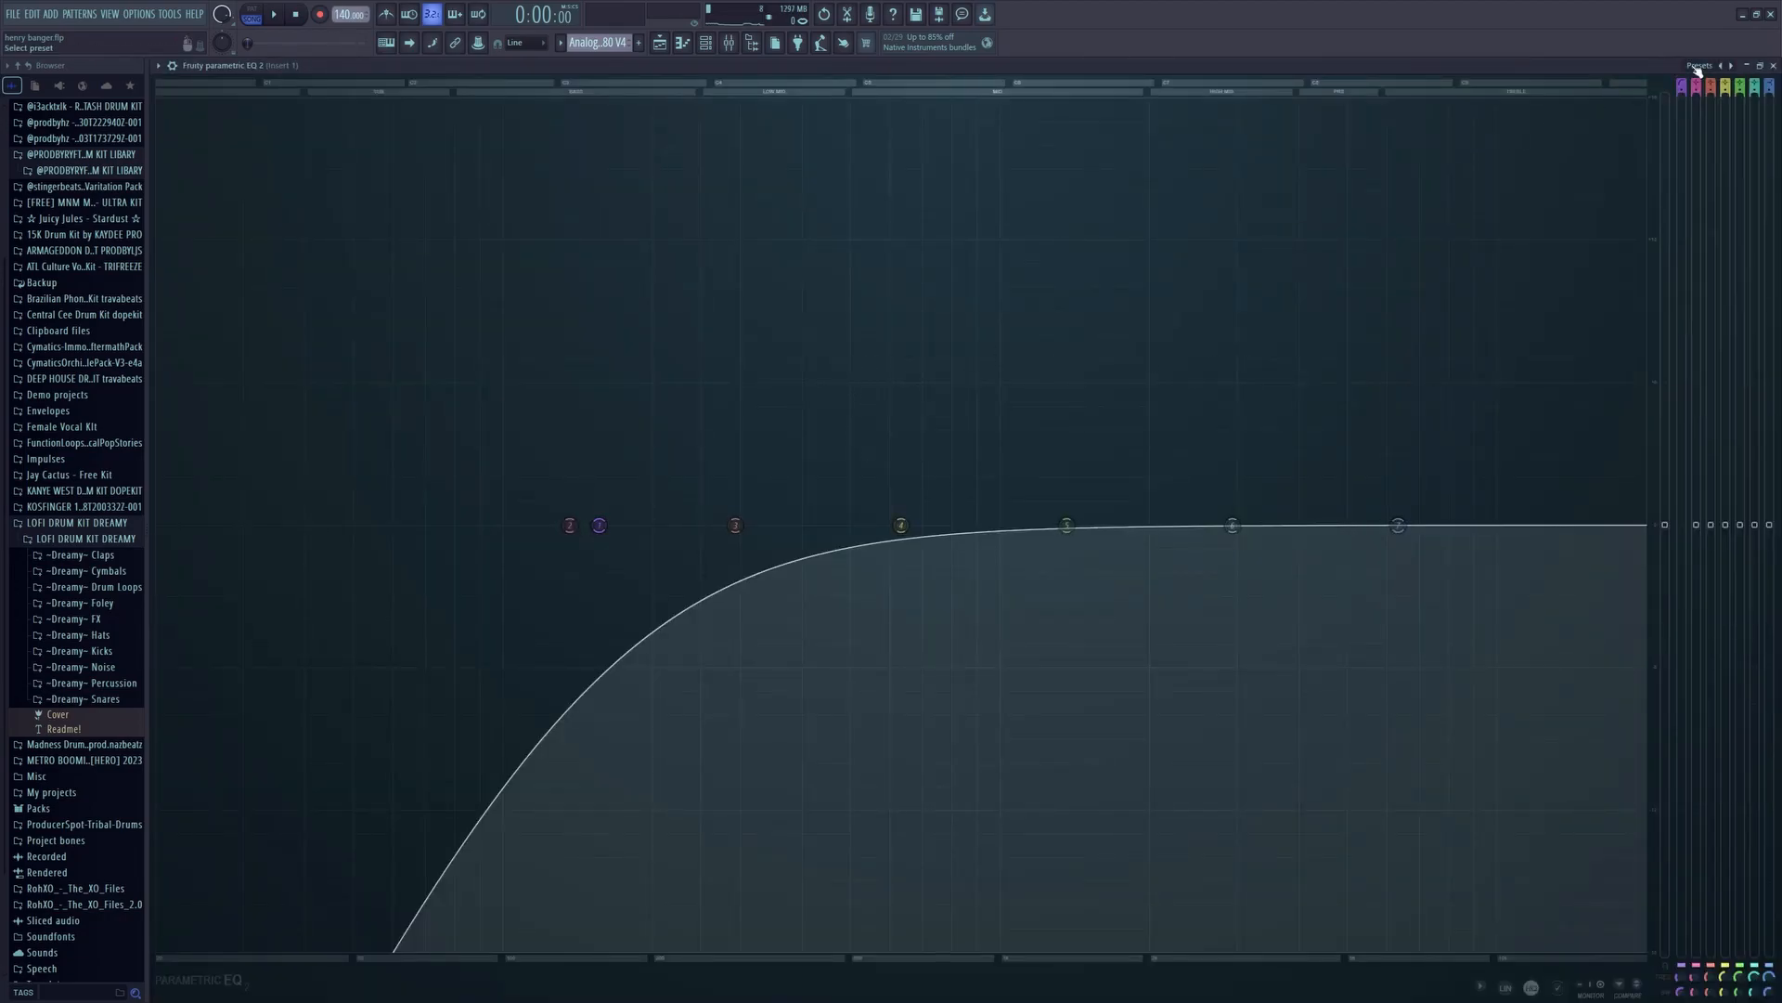
left_click(1773, 67)
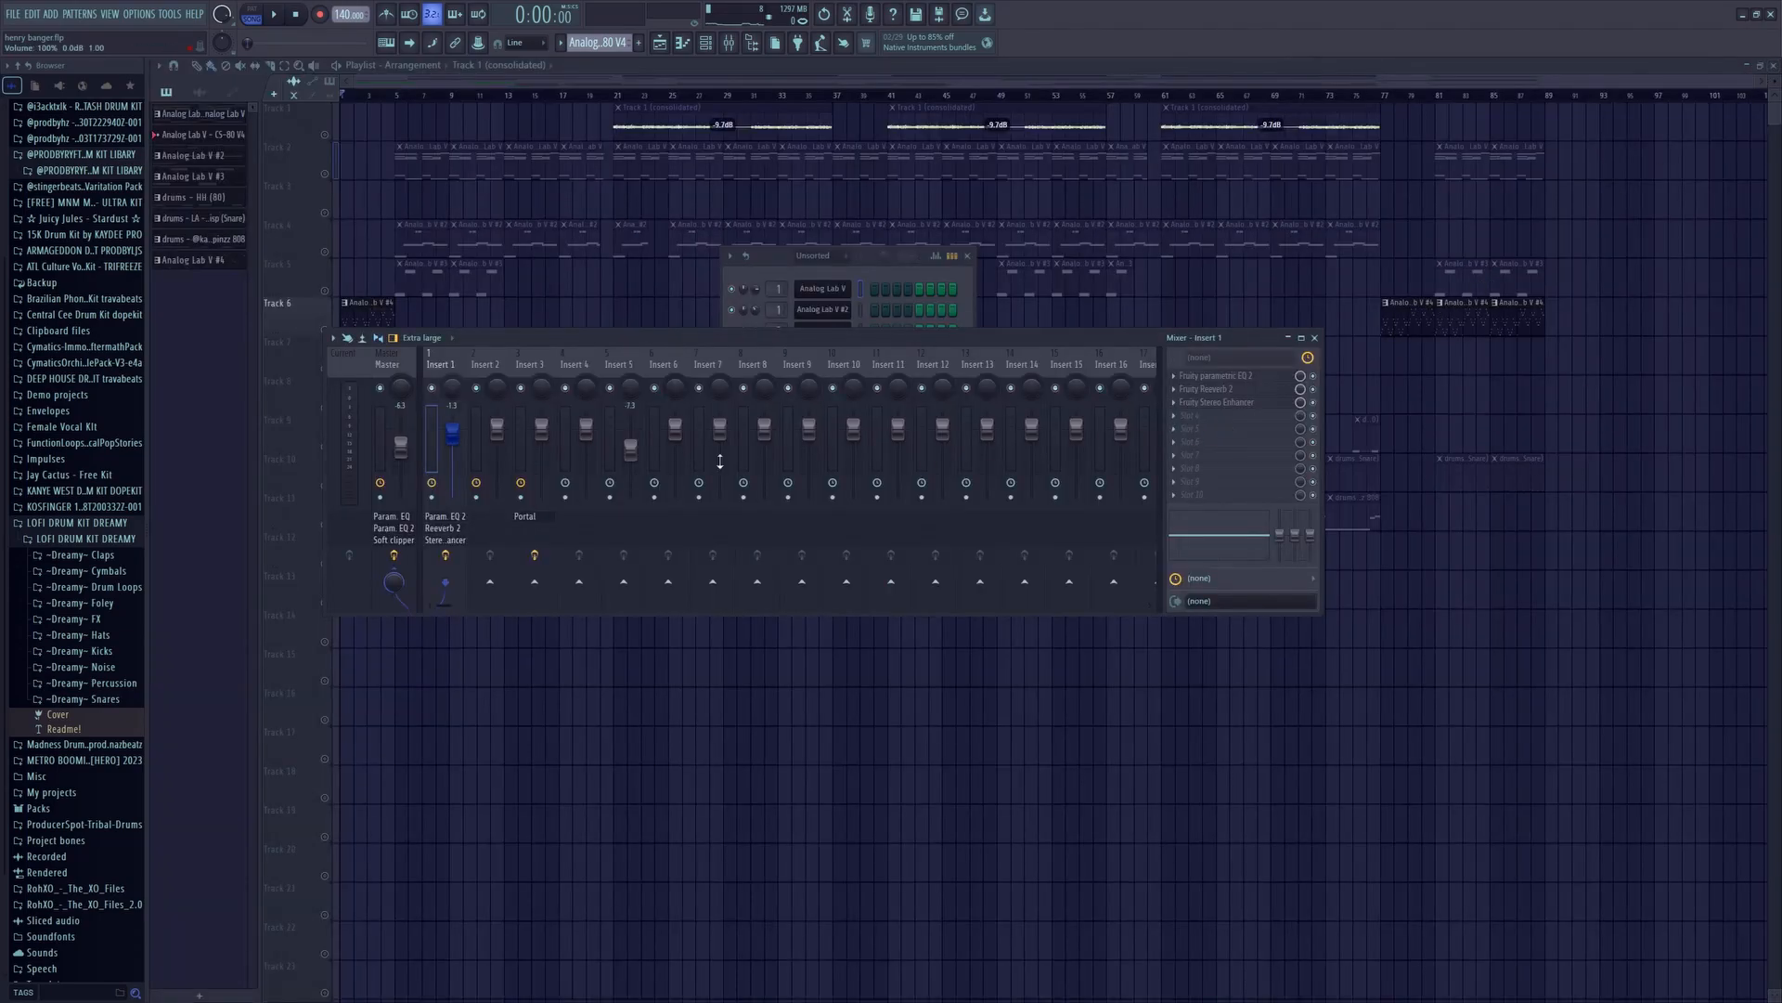
left_click(1315, 338)
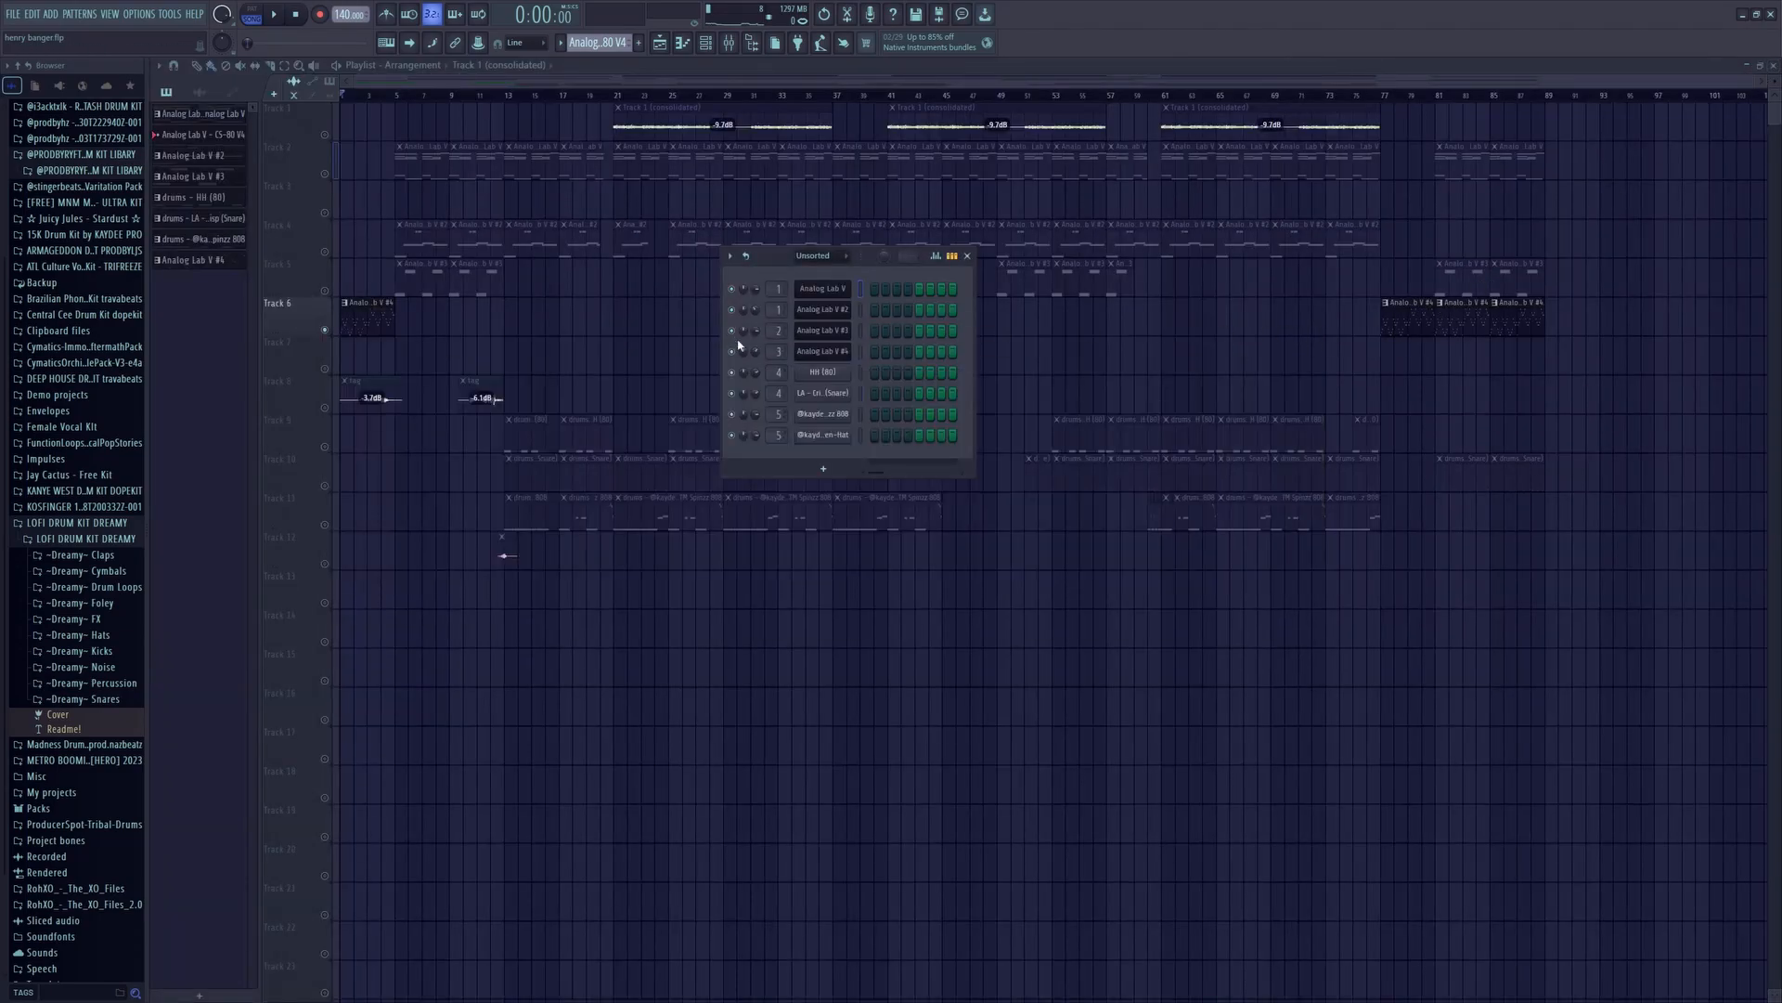
- Select the Analog Lab V #4 pattern on Track 6 and inspect the Portal effect and its preset list on mixer Insert 3
left_click(378, 316)
left_click(706, 43)
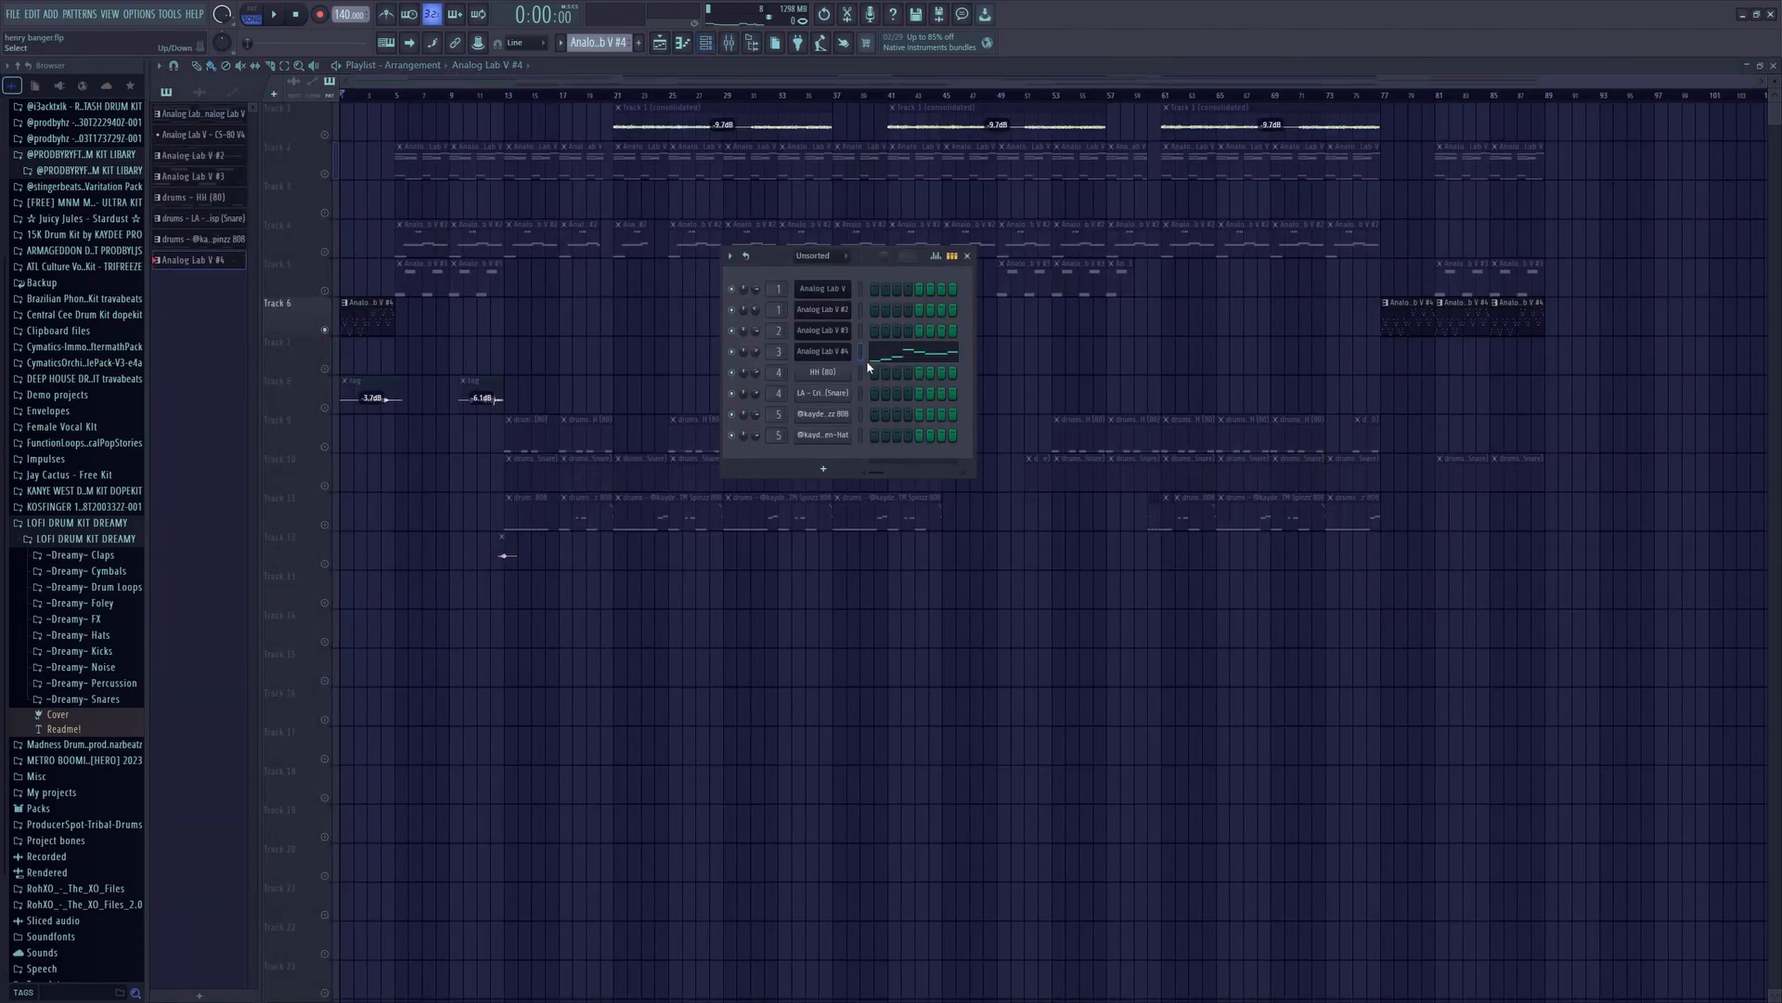
left_click(729, 43)
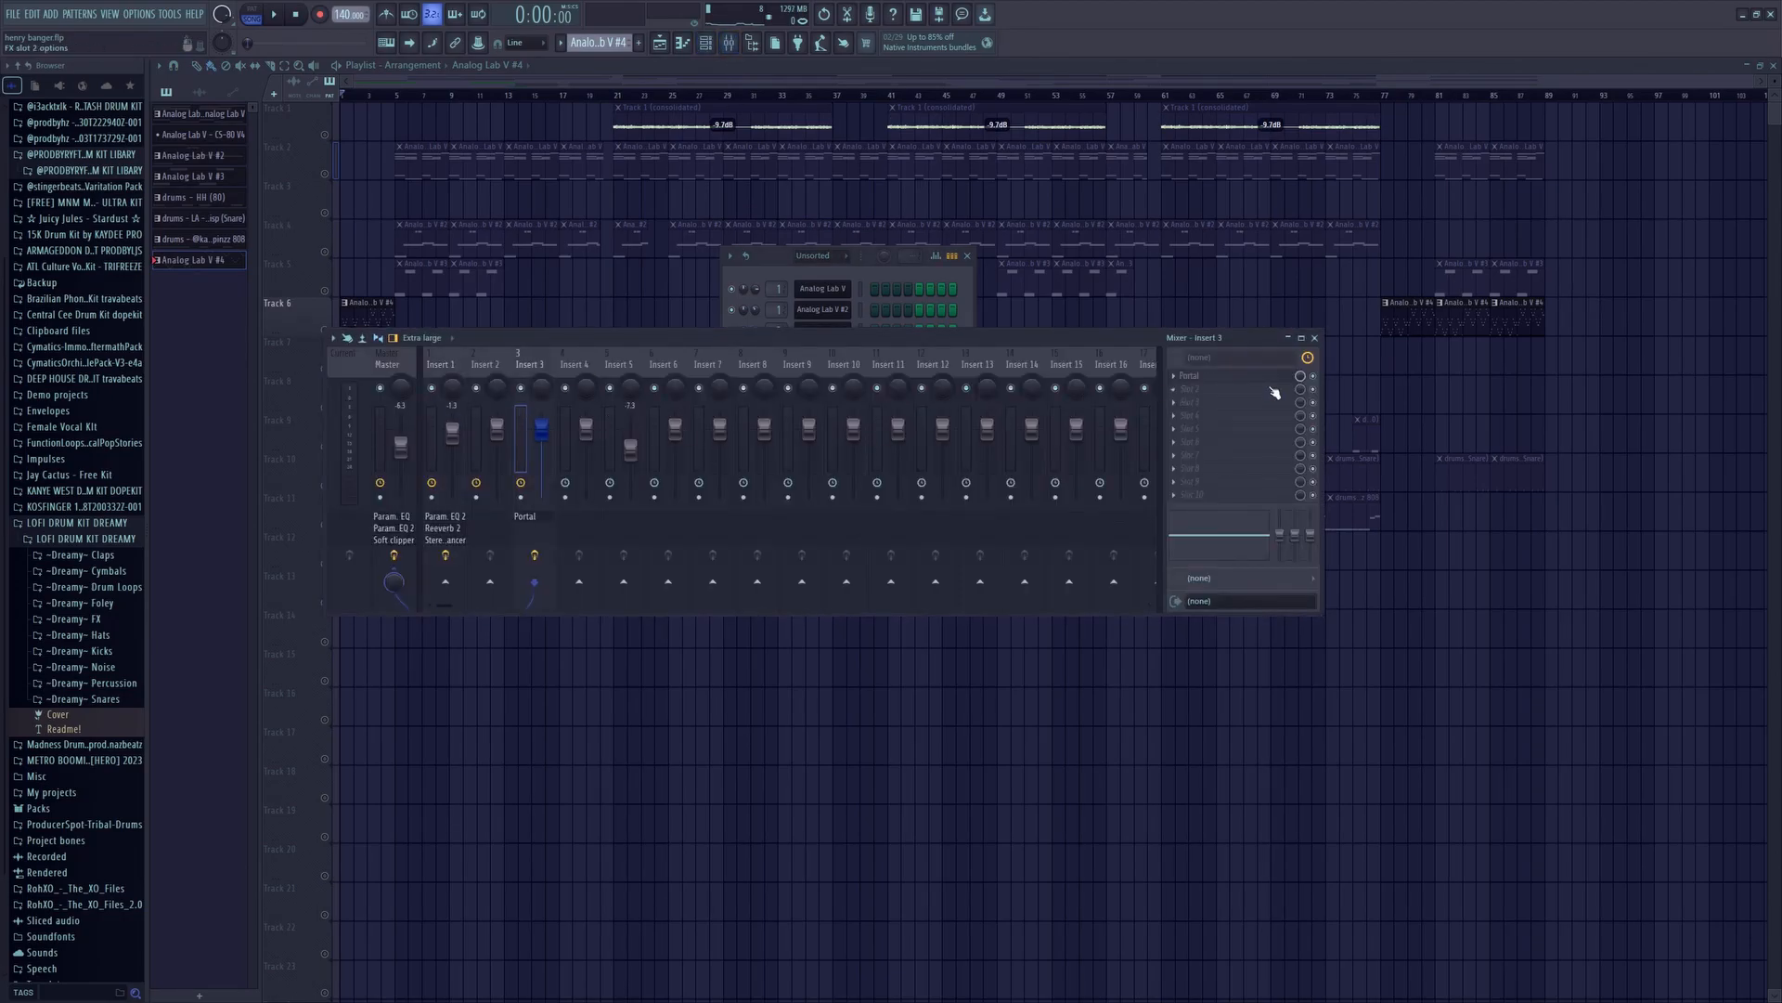
left_click(1217, 377)
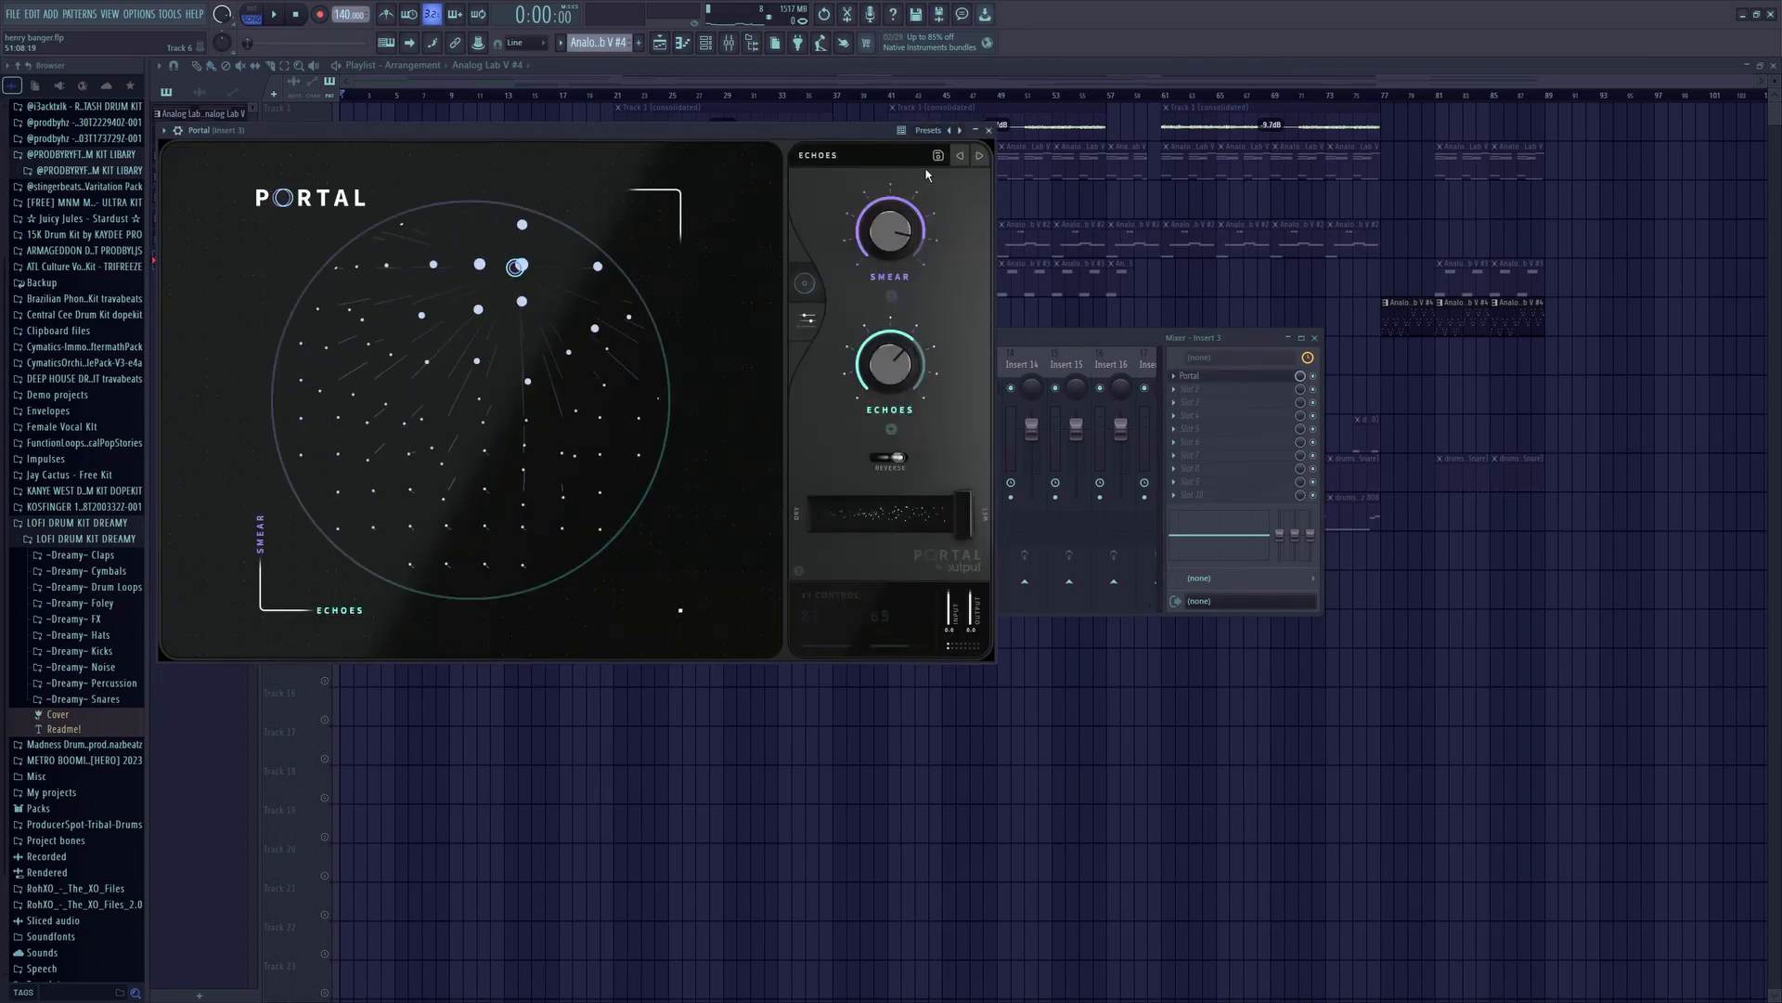
left_click(820, 156)
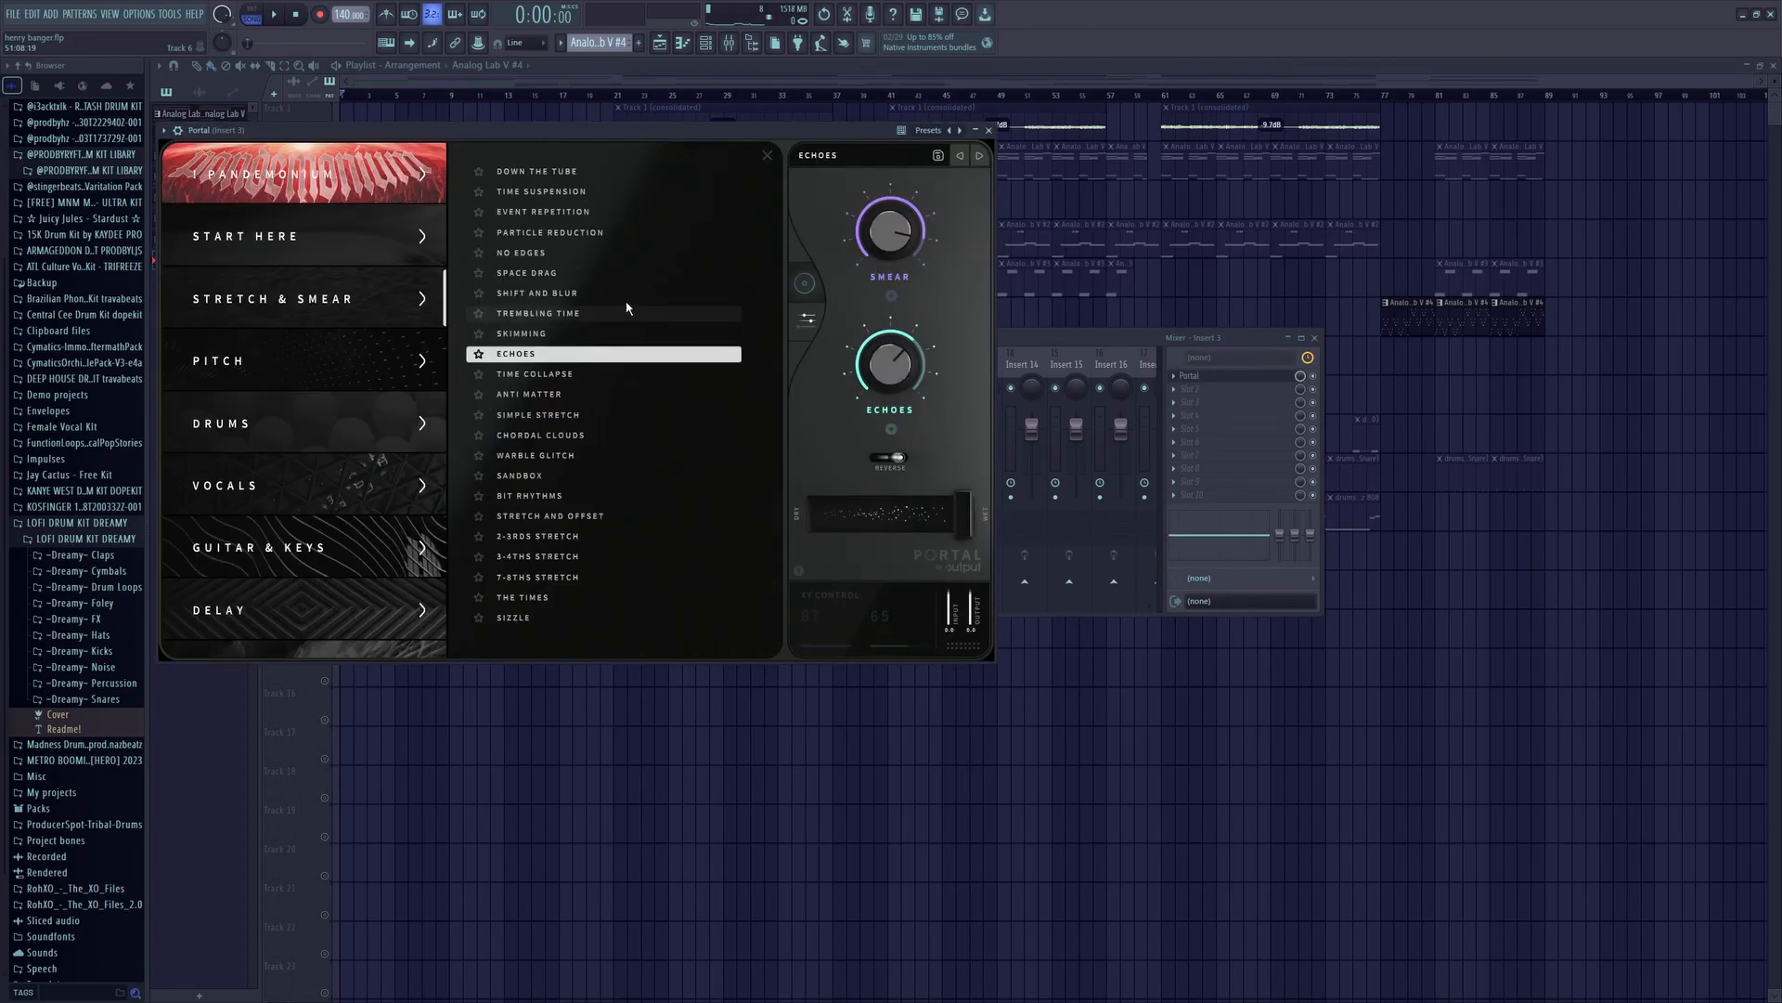
left_click(988, 130)
left_click(1314, 338)
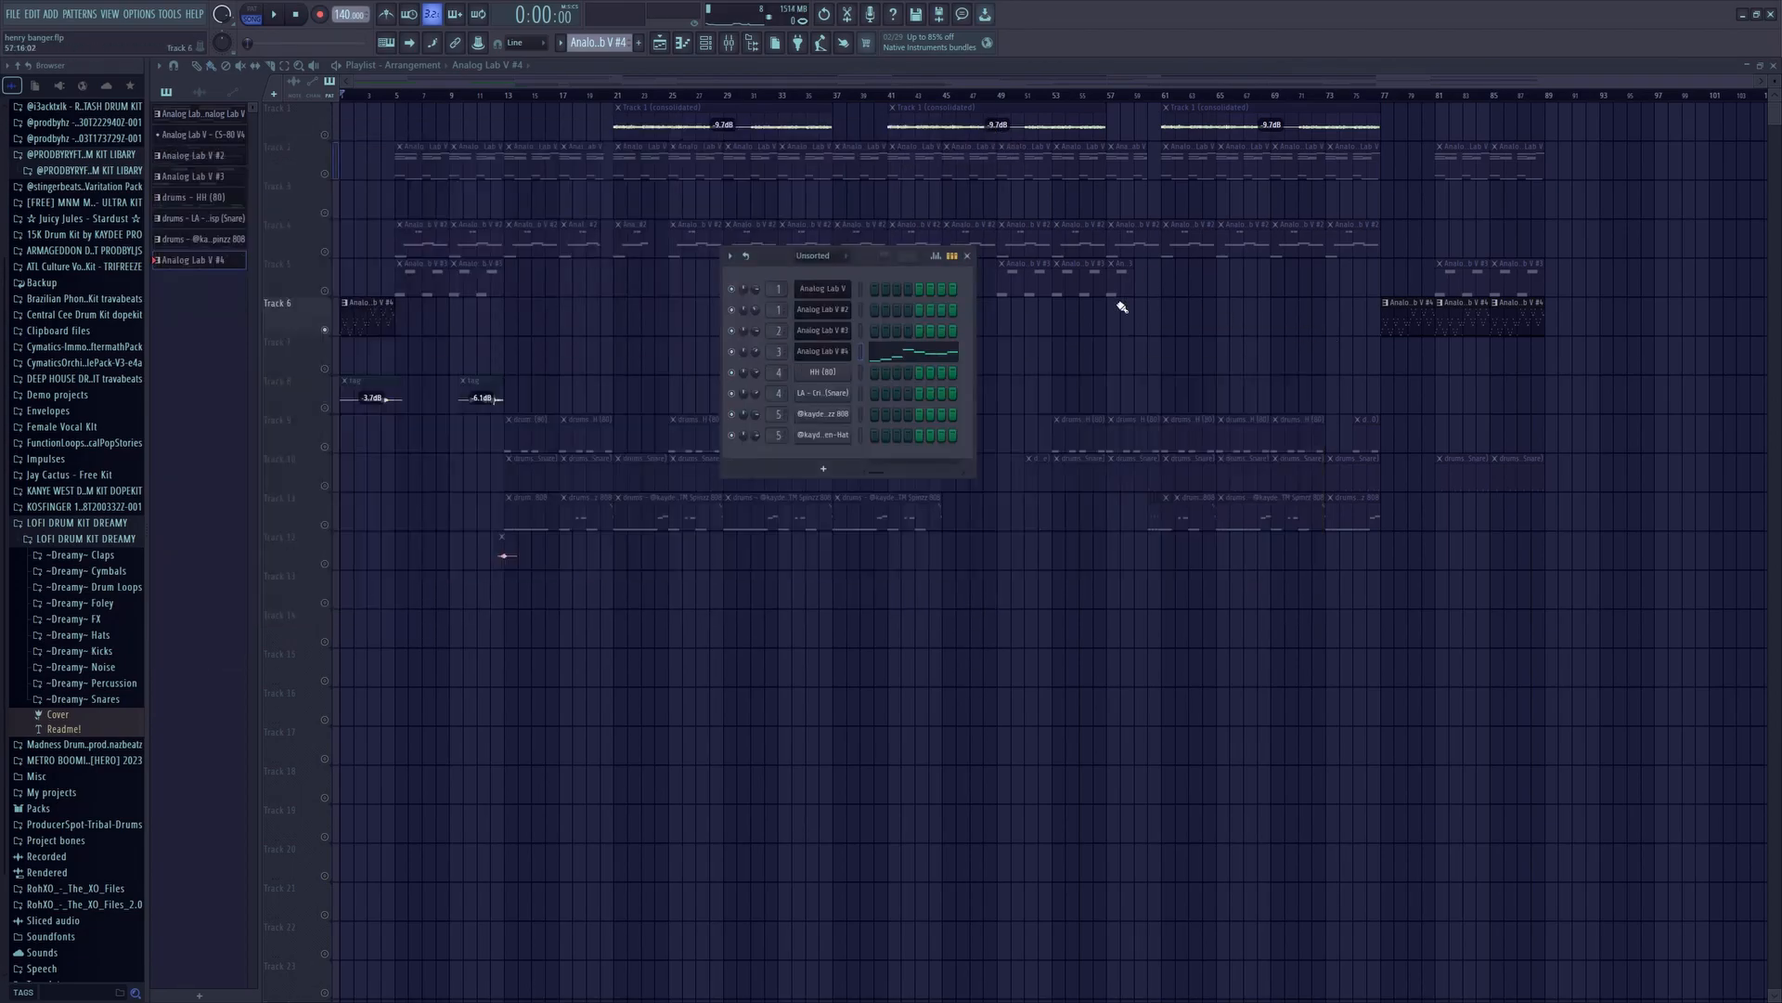
- Close the channel rack and play back the soloed Track 6 intro pattern
left_click(967, 255)
key("space")
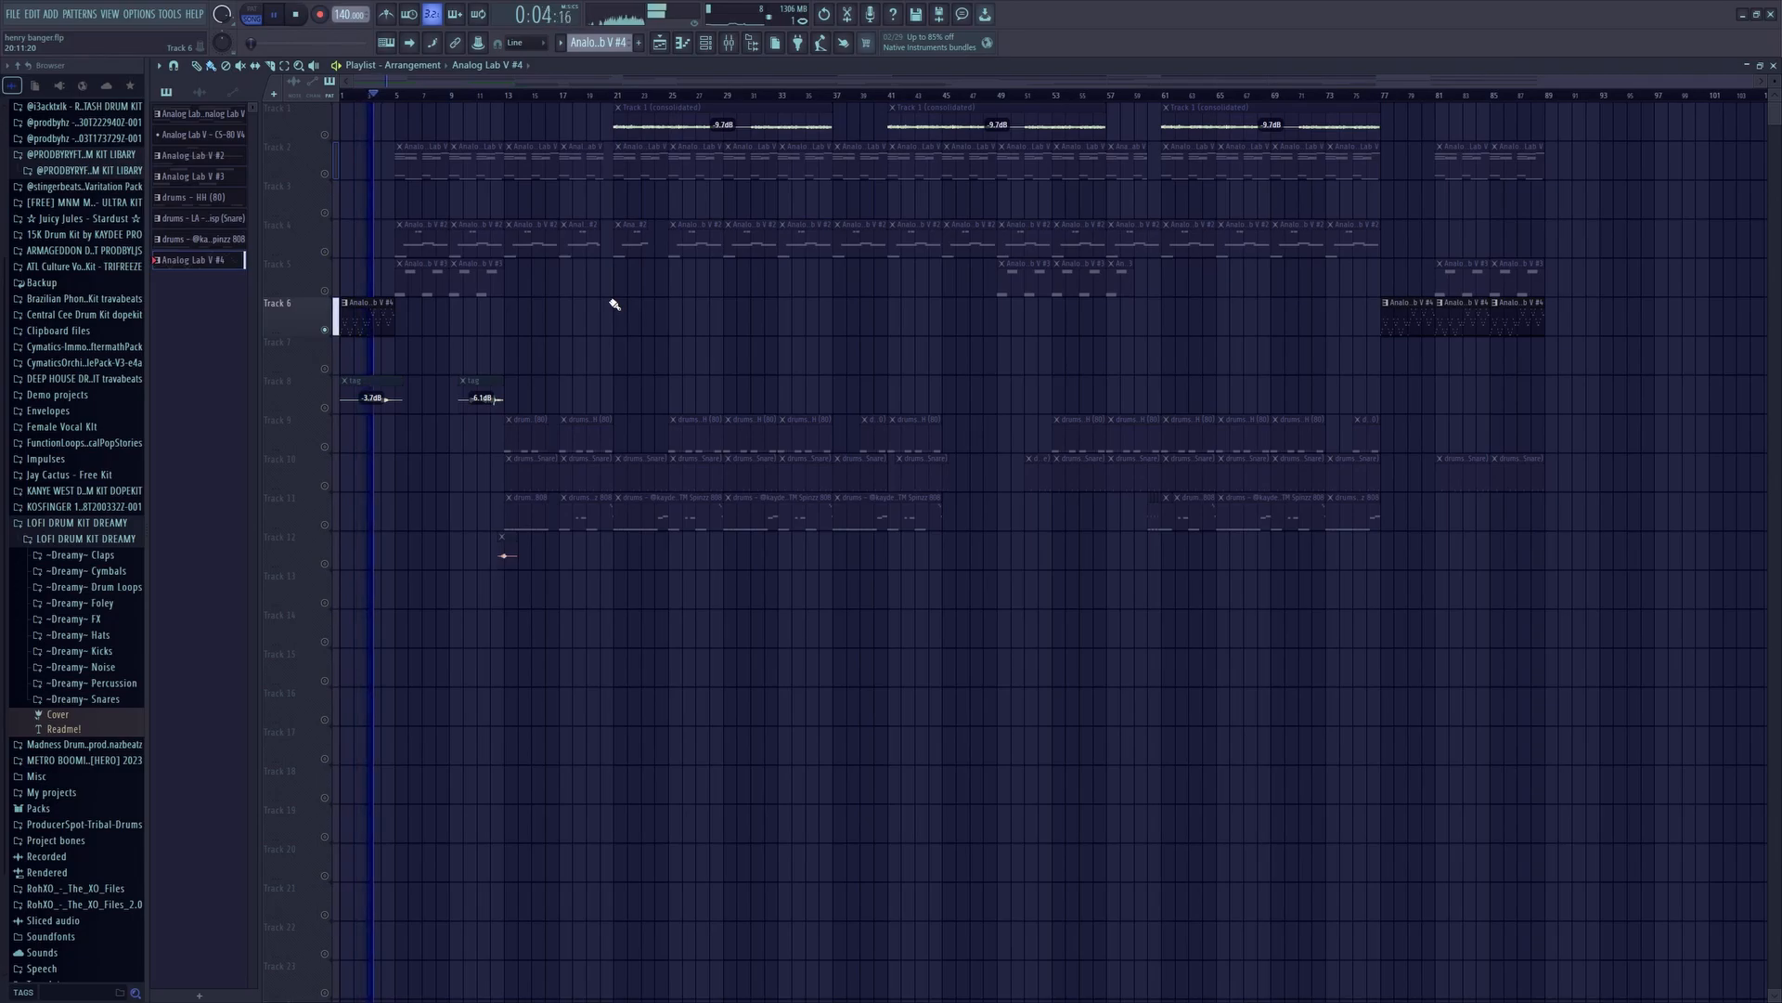
key("space")
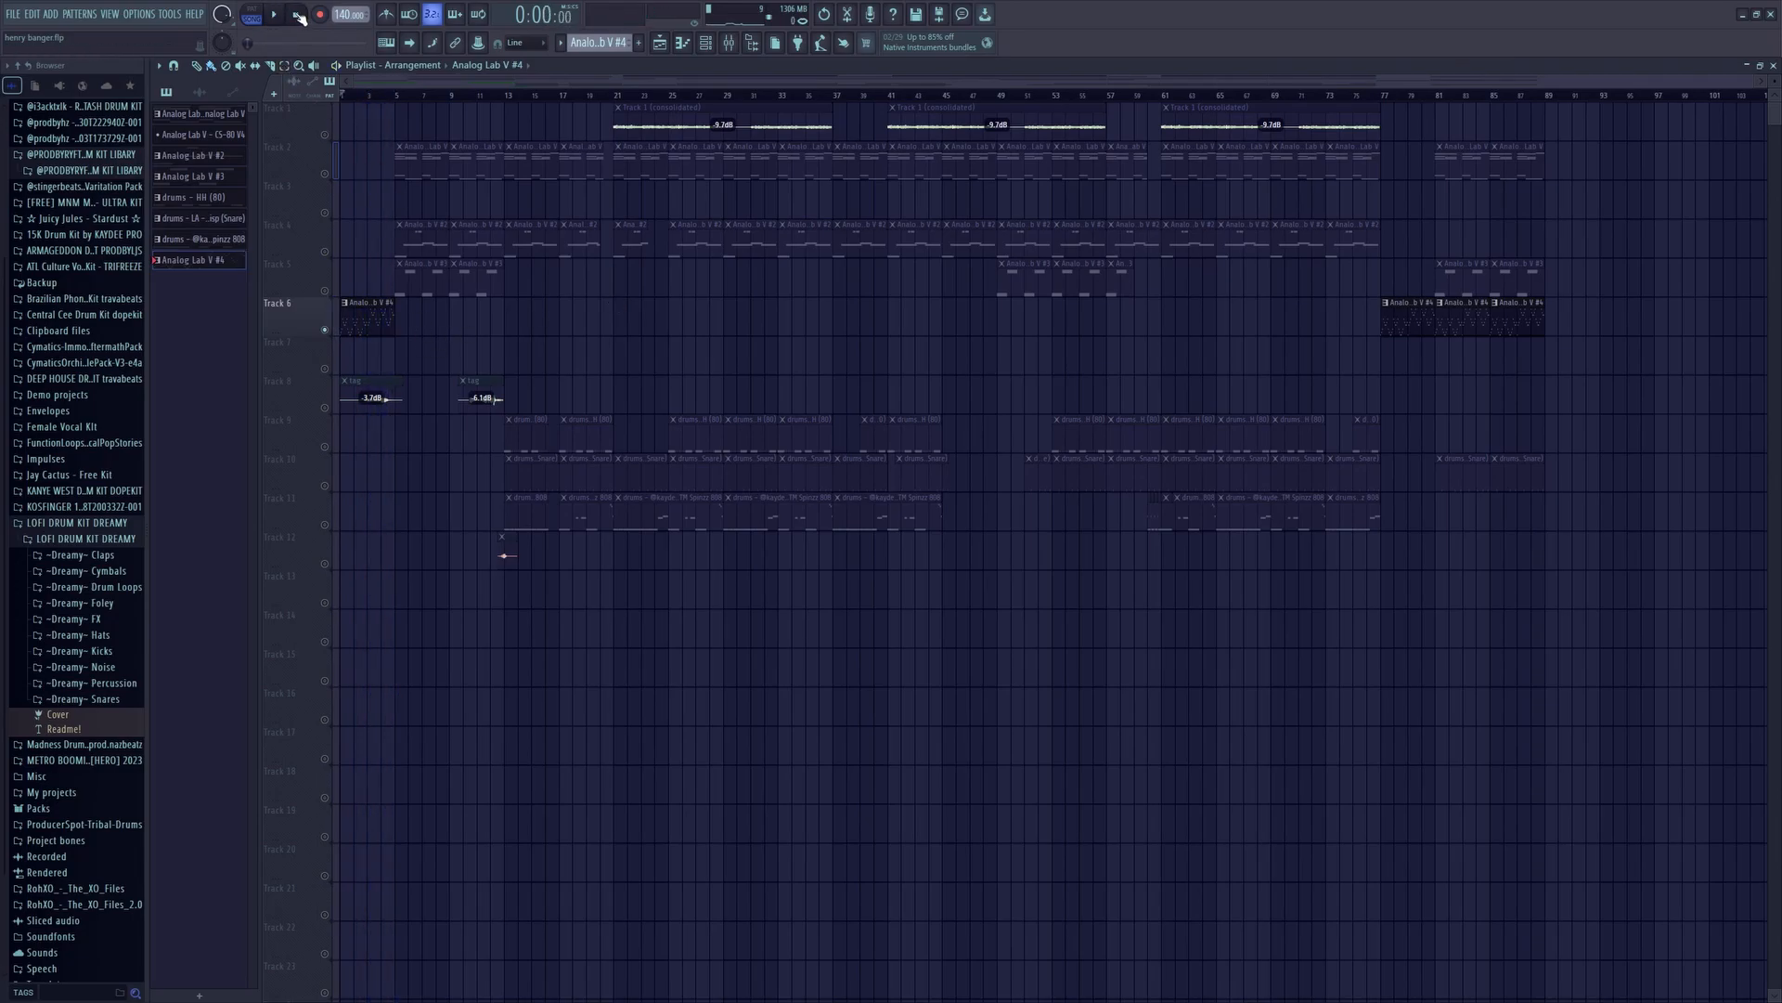
- Solo Track 2 instead of Track 6, move the playhead to bar 5, and show the Analog Lab V pattern's channels
right_click(324, 330)
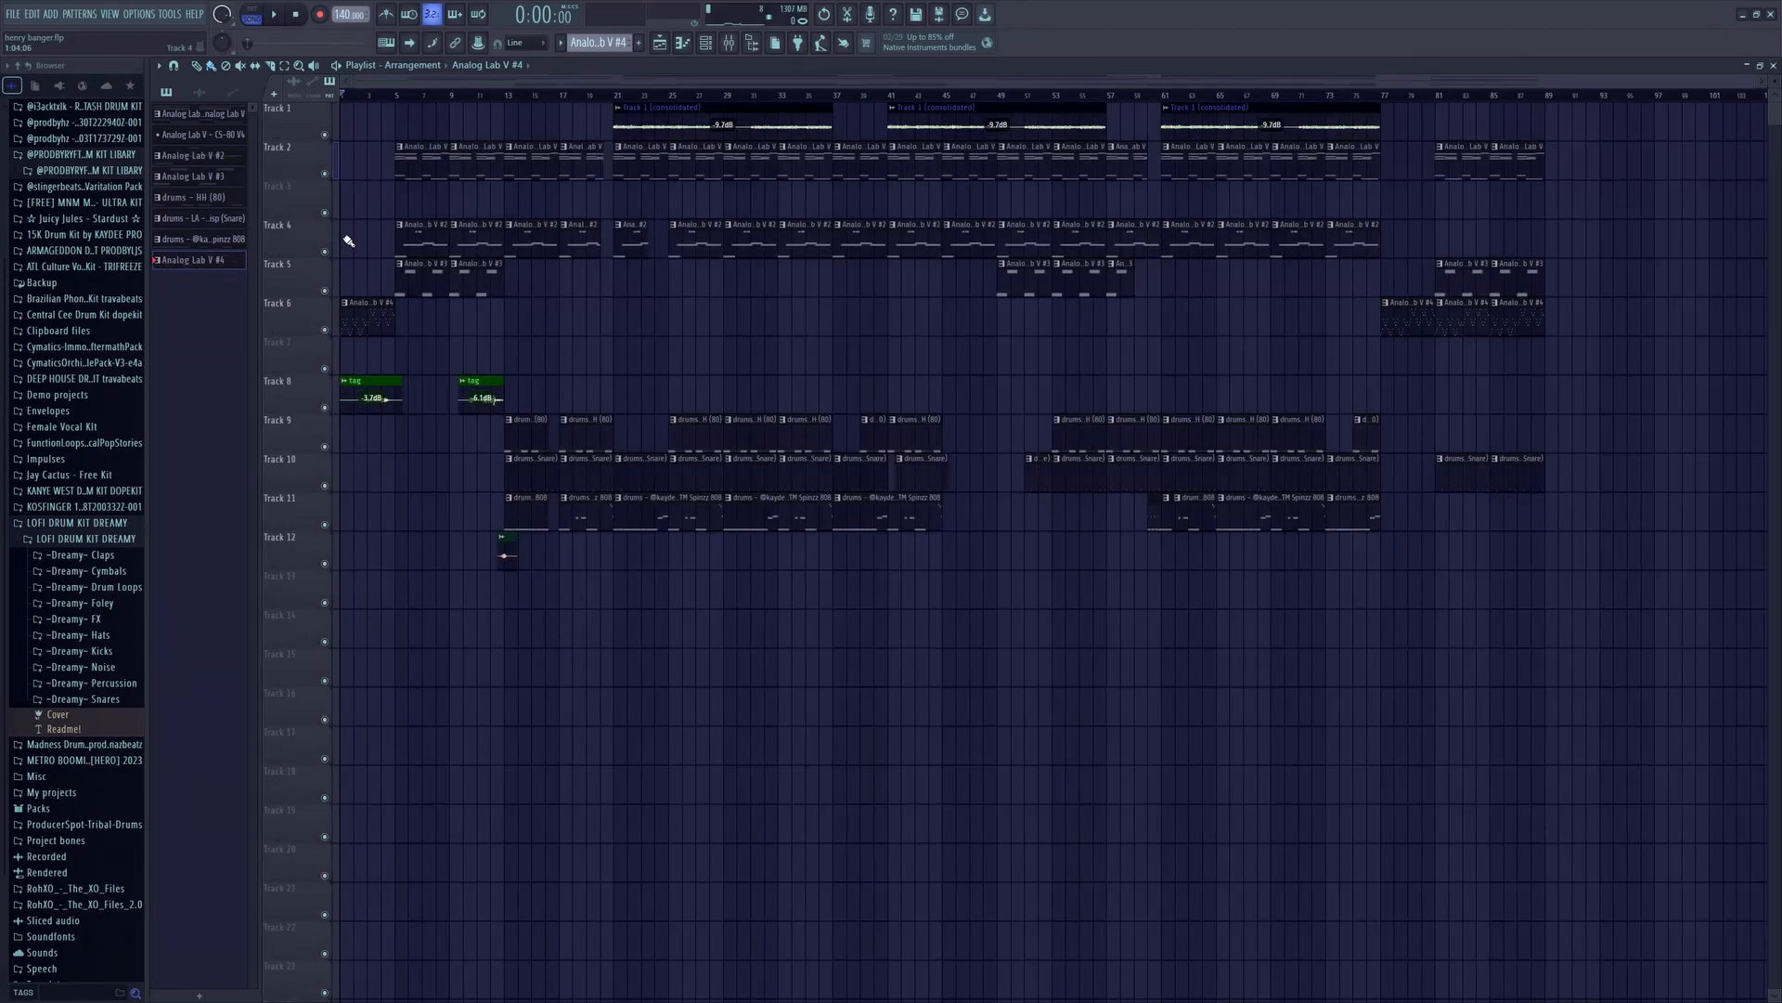
right_click(324, 175)
left_click(397, 97)
left_click(707, 44)
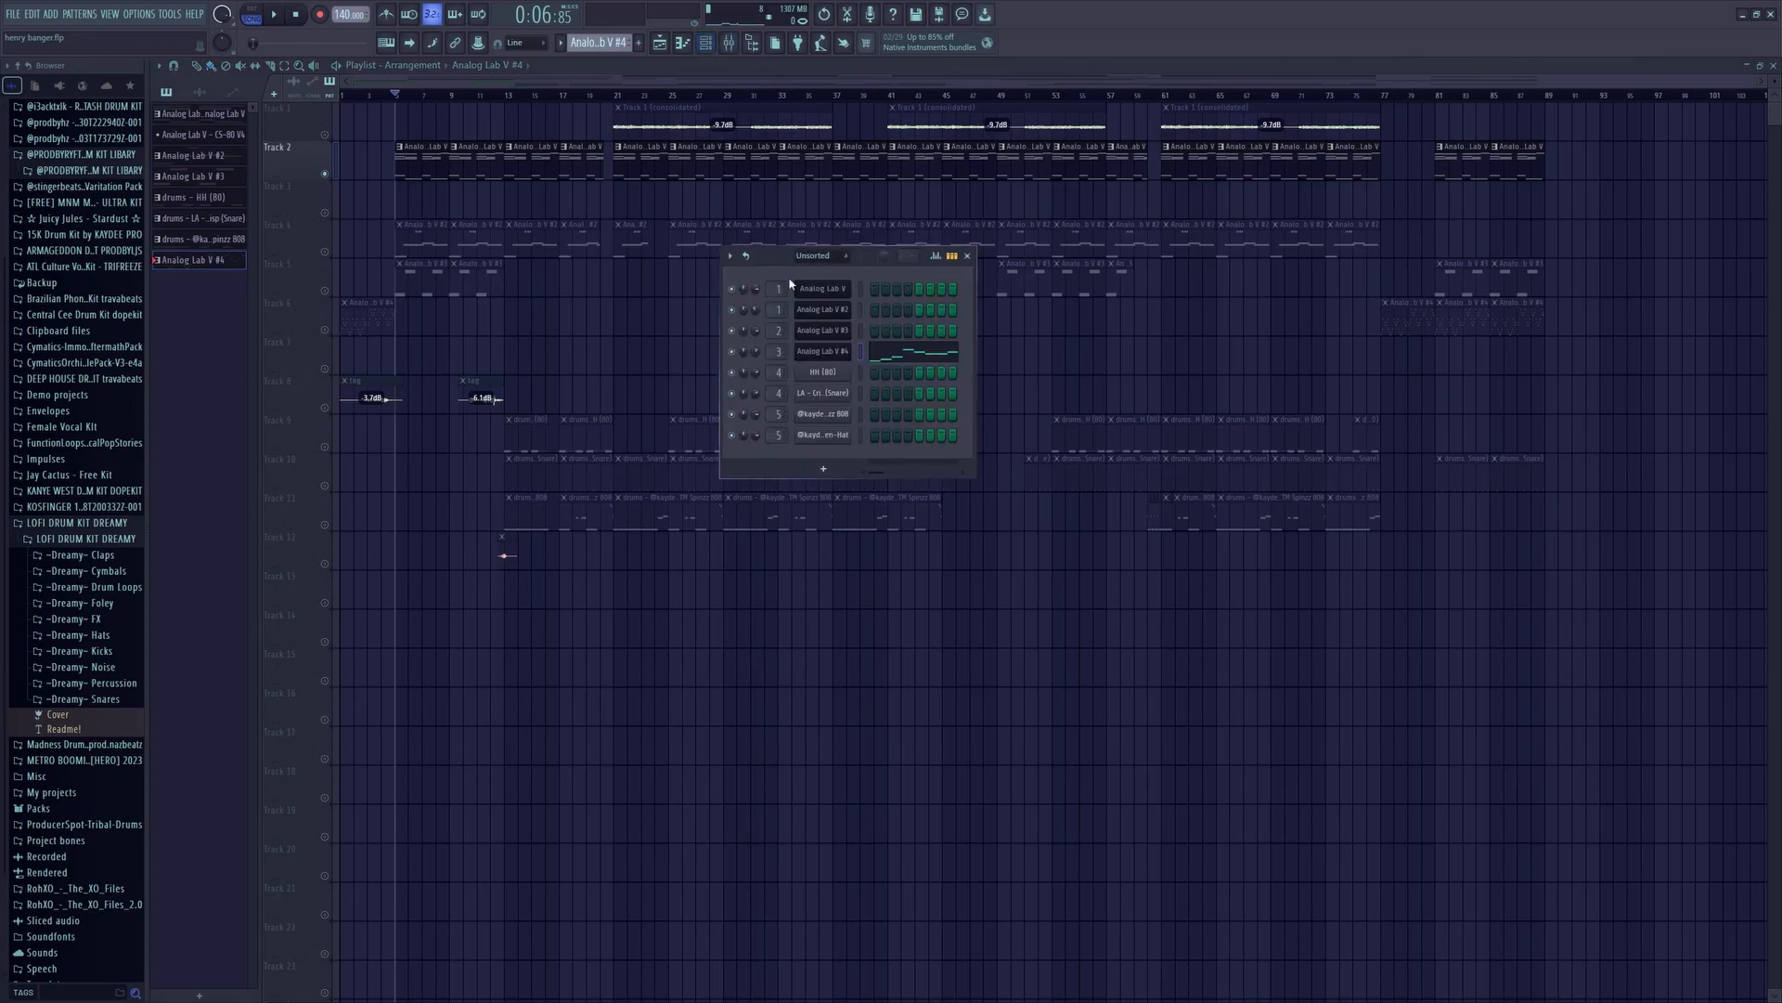
left_click(424, 146)
left_click(706, 44)
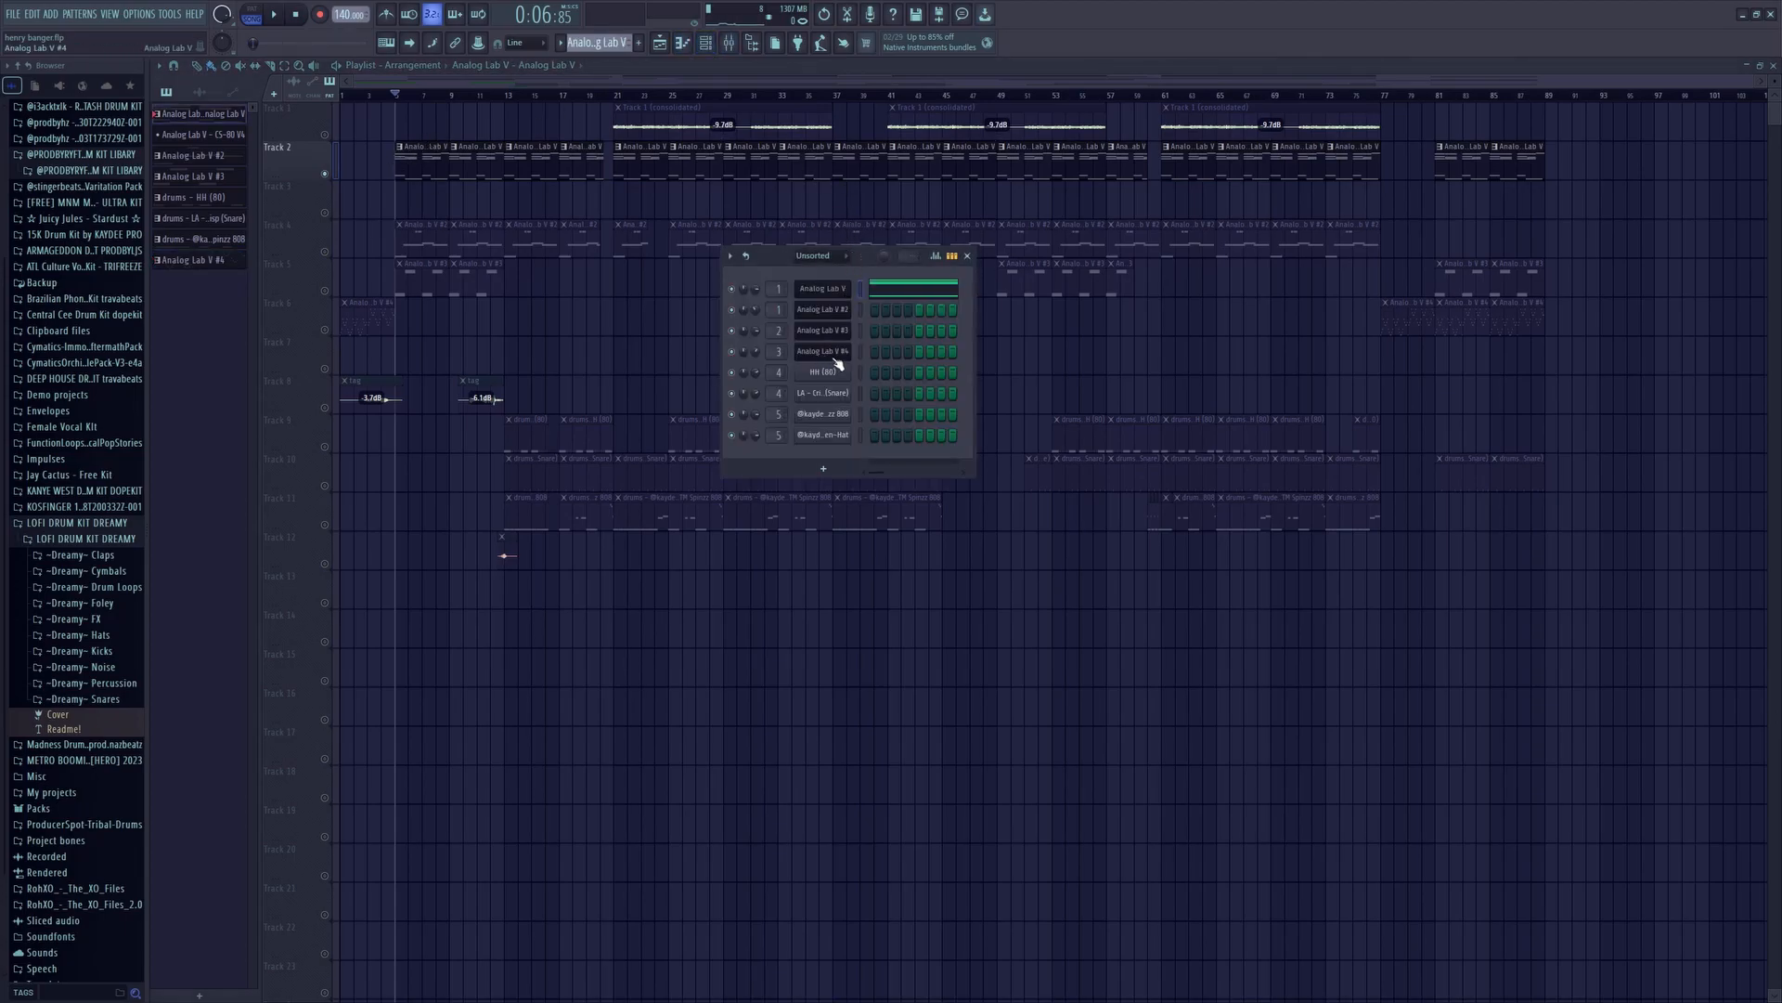
- Audition the Cassette preset in Analog Lab V and play back the soloed Track 2 from bar 5
left_click(840, 294)
left_click(750, 835)
left_click(701, 844)
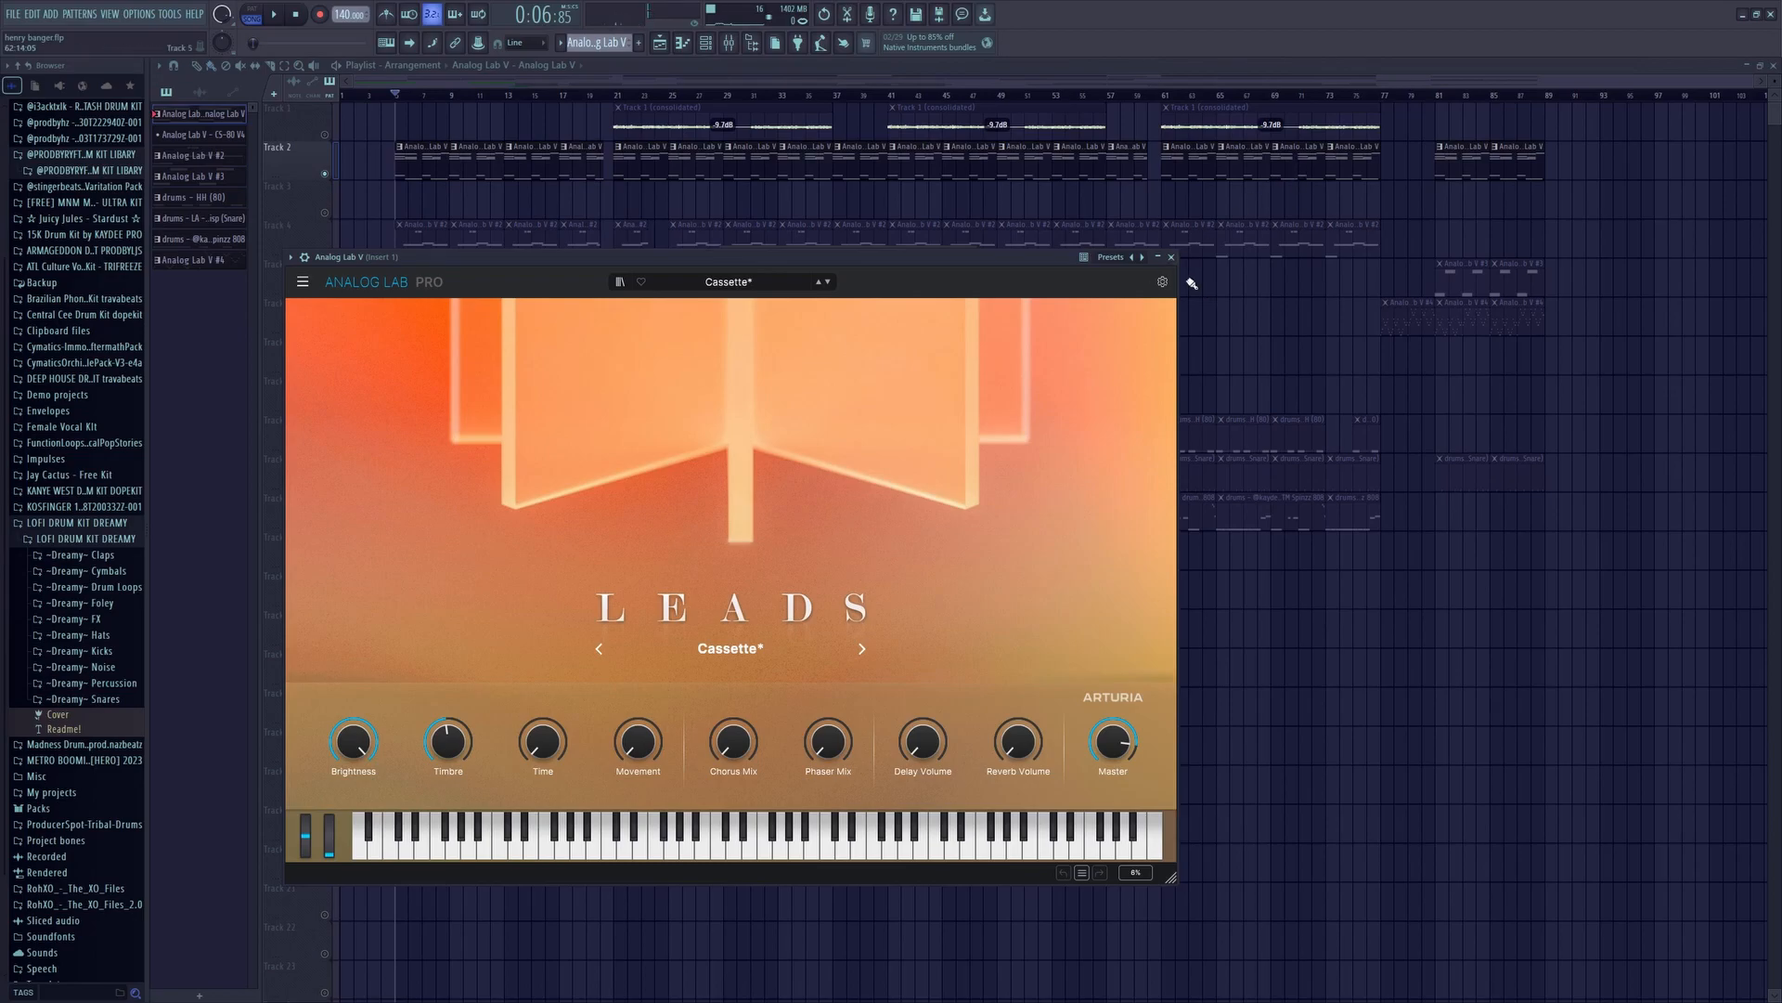
left_click(1172, 258)
key("space")
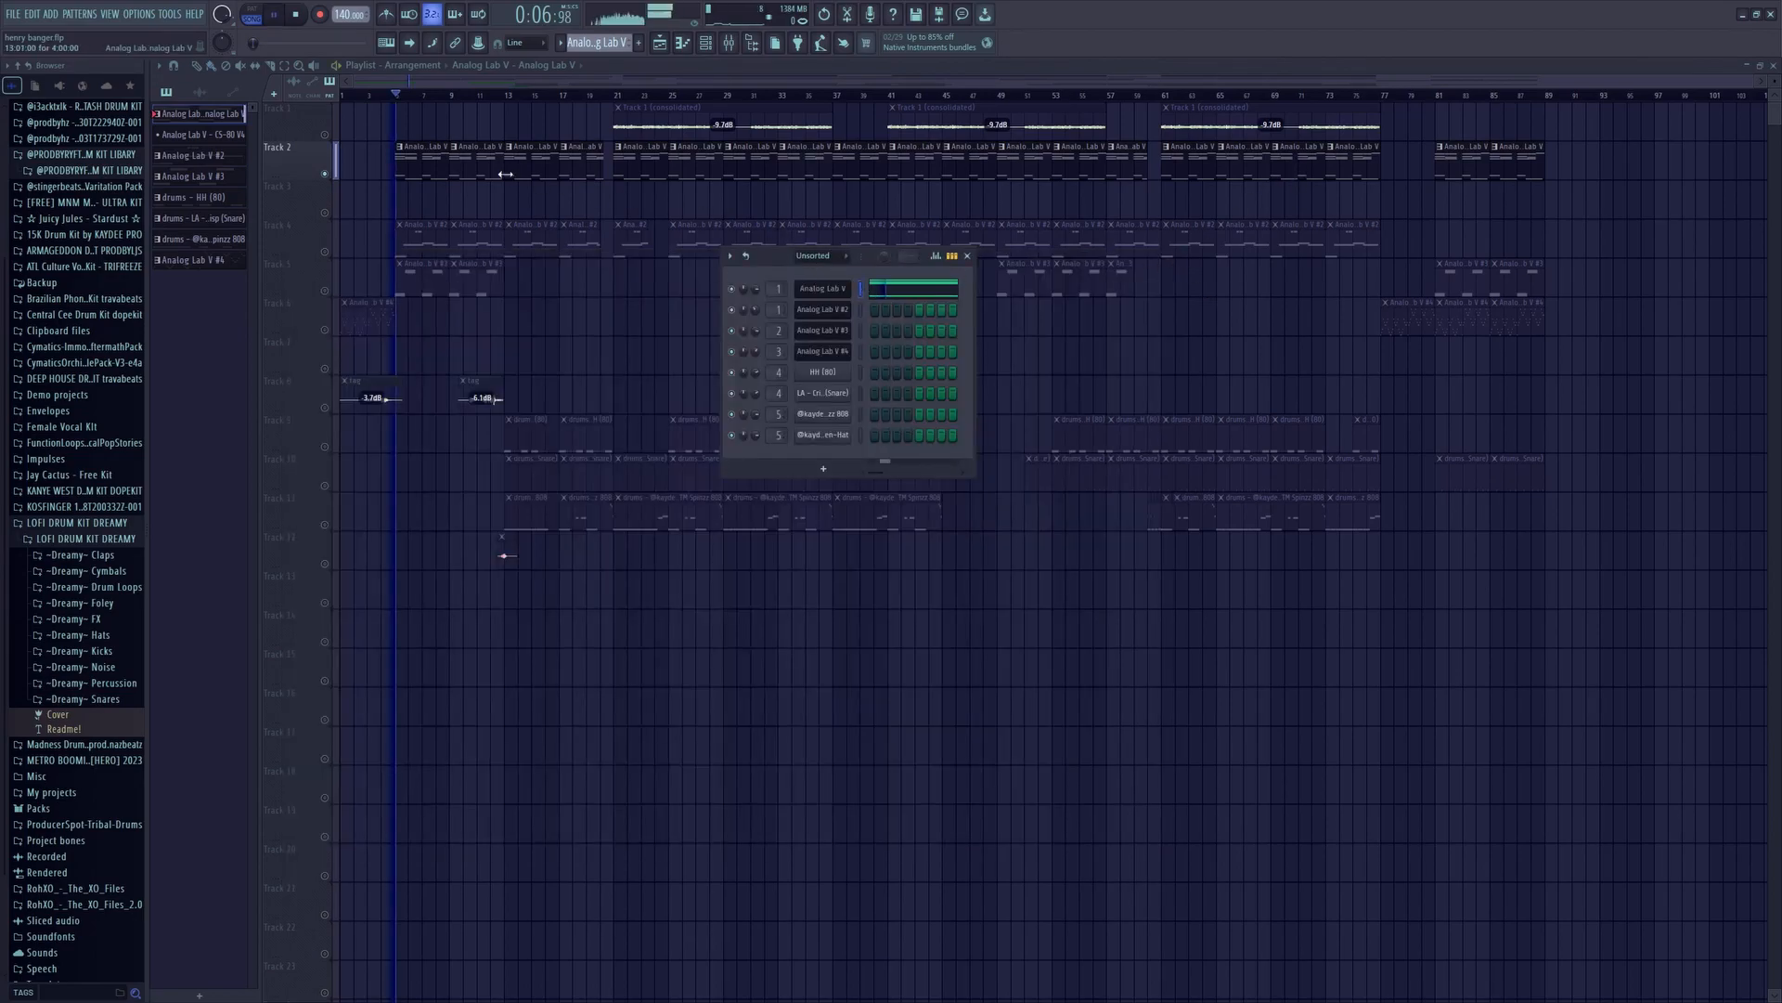
key("space")
- Examine the chord, bass and final high notes of the Track 2 pattern in the piano roll, and close it
double_click(419, 160)
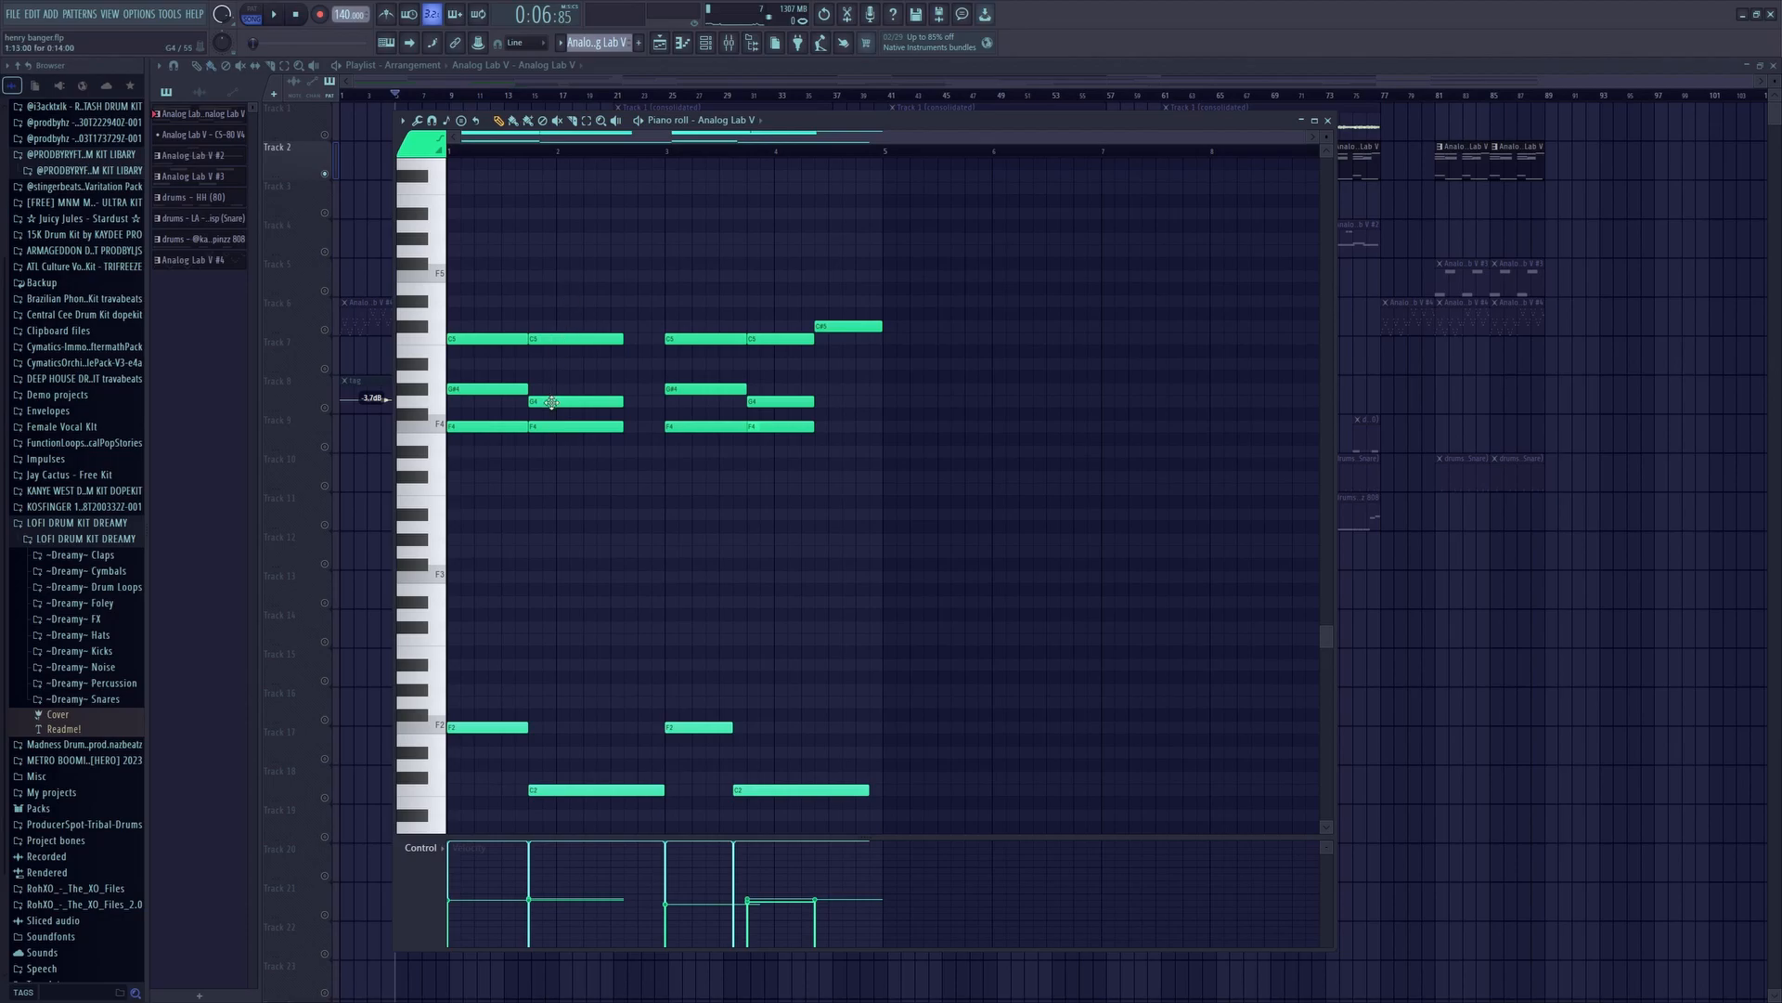
scroll(557, 547, "down", 3)
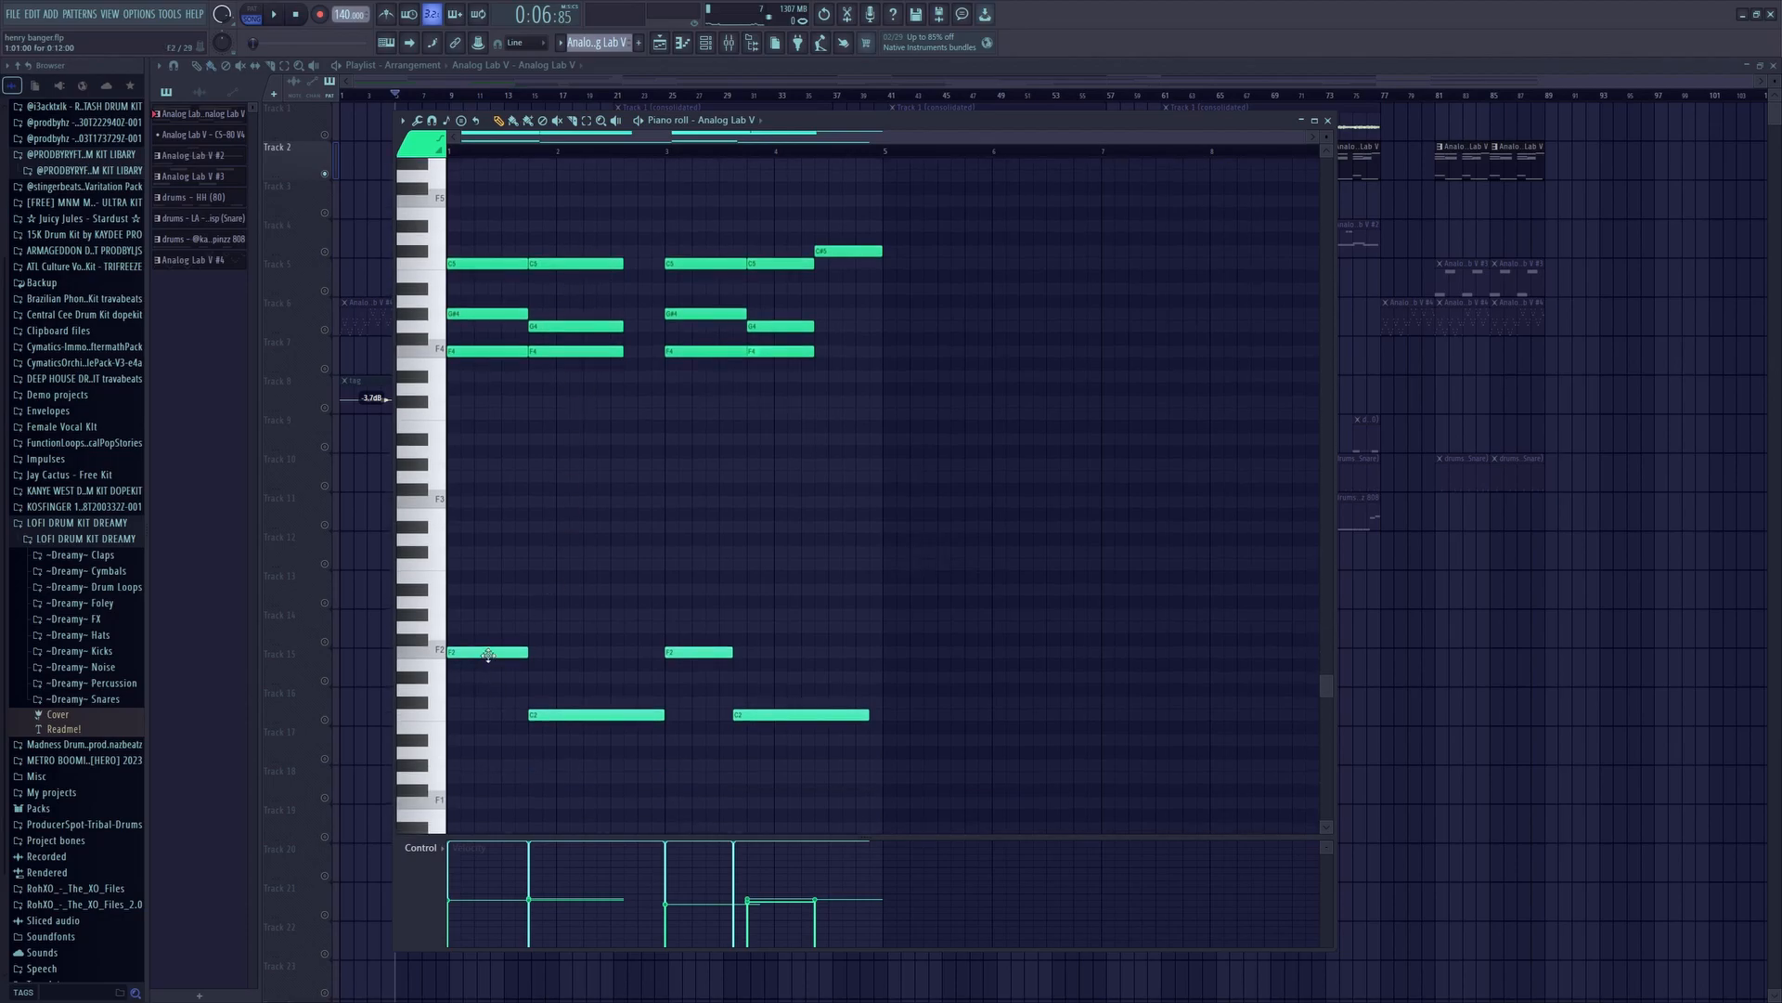
left_click(488, 655)
left_click(563, 717)
left_click(712, 654)
left_click(758, 716)
left_click(835, 251)
left_click(1329, 120)
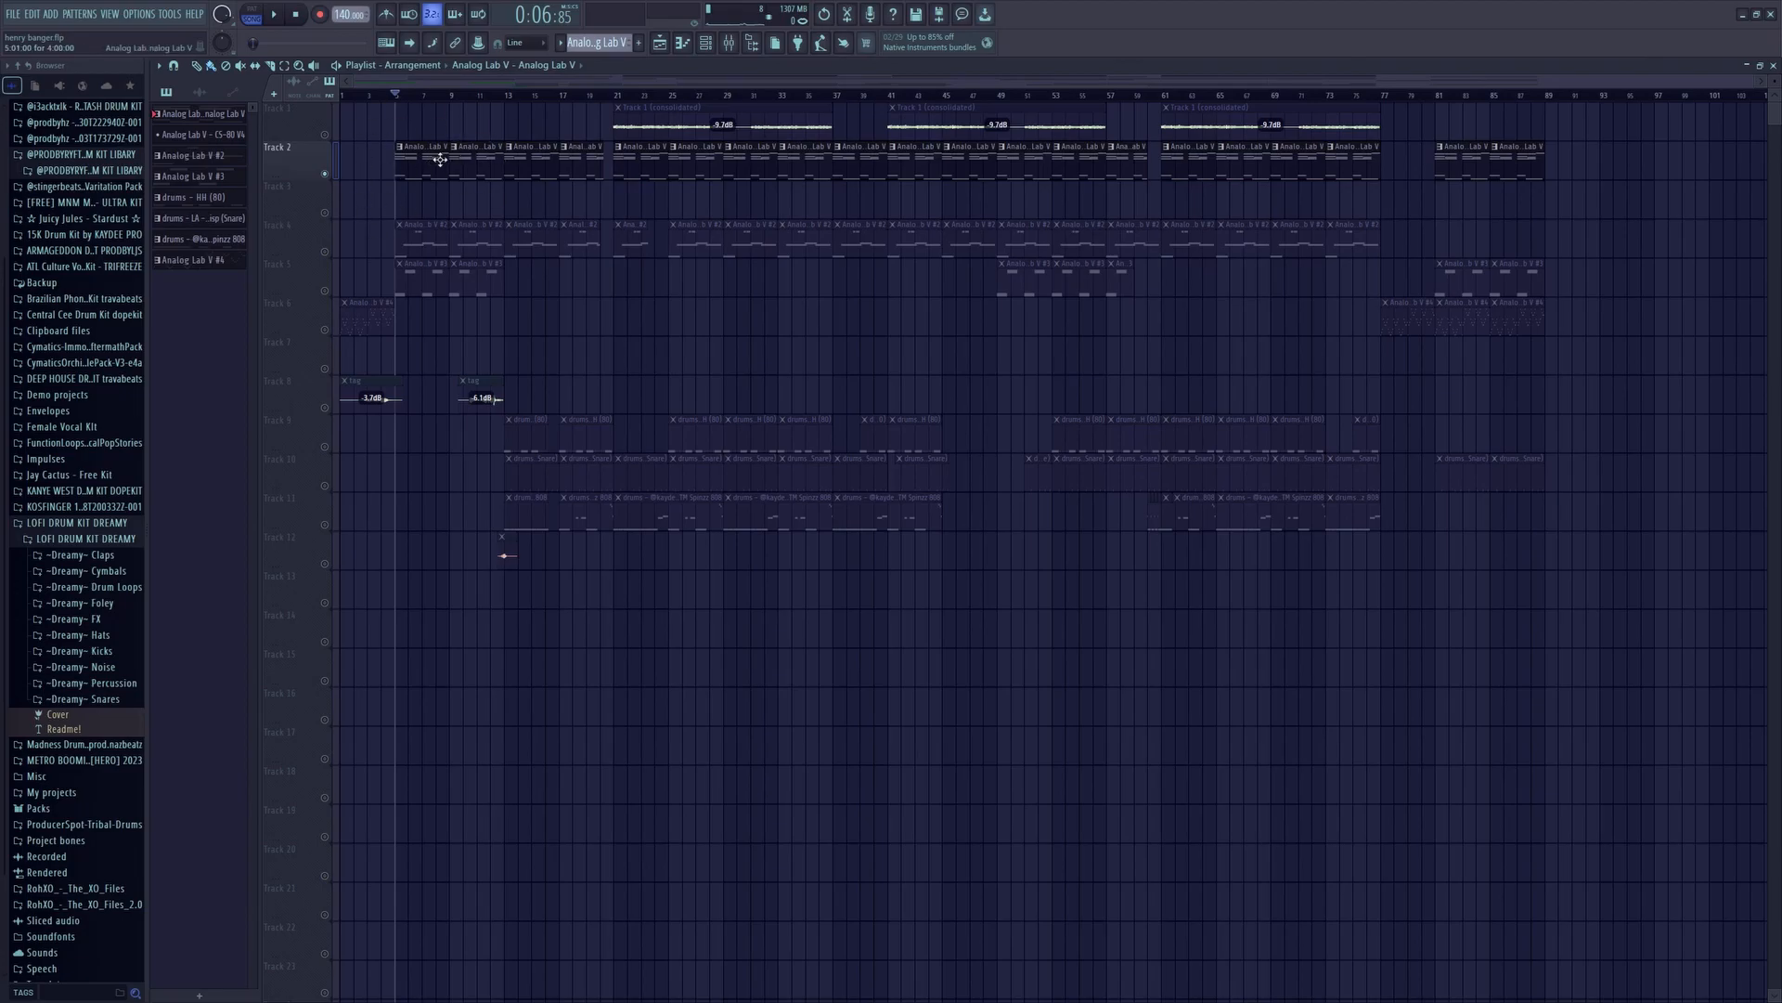
- Solo Track 4, select its pattern, and audition the Drone Lead preset in Analog Lab V #2
right_click(328, 253)
left_click(433, 243)
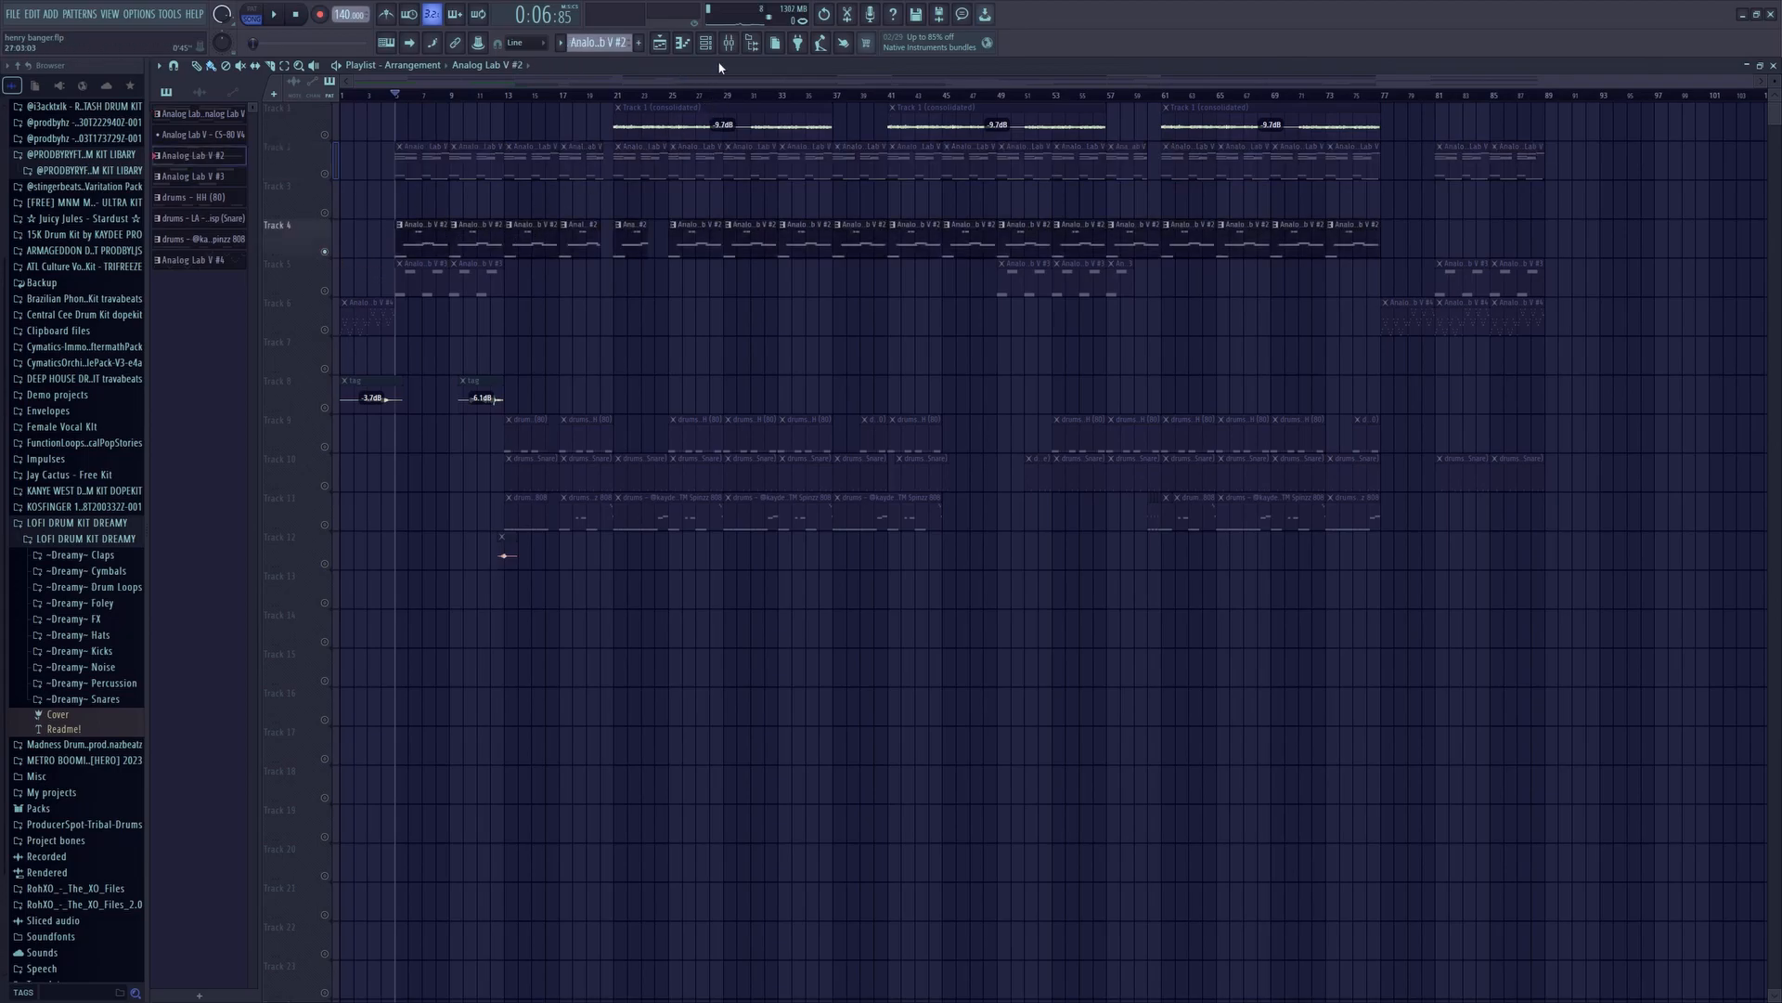
left_click(705, 43)
left_click(822, 310)
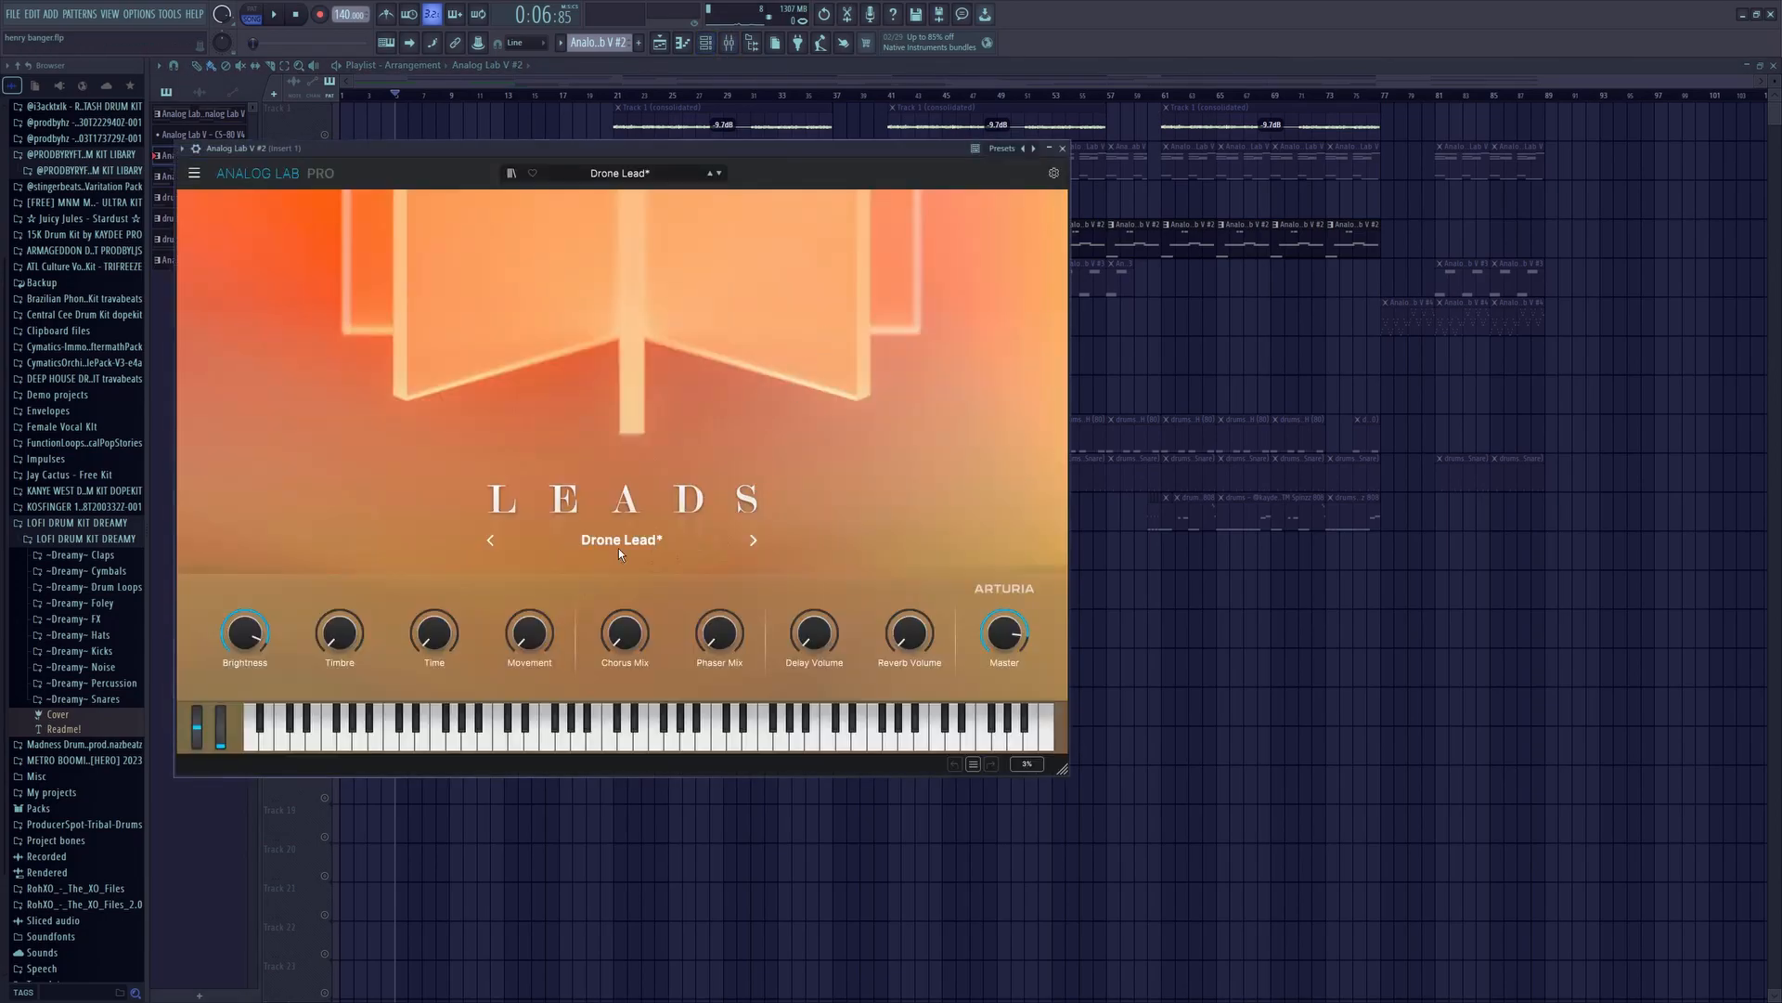
left_click(600, 743)
left_click_drag(648, 748, 983, 733)
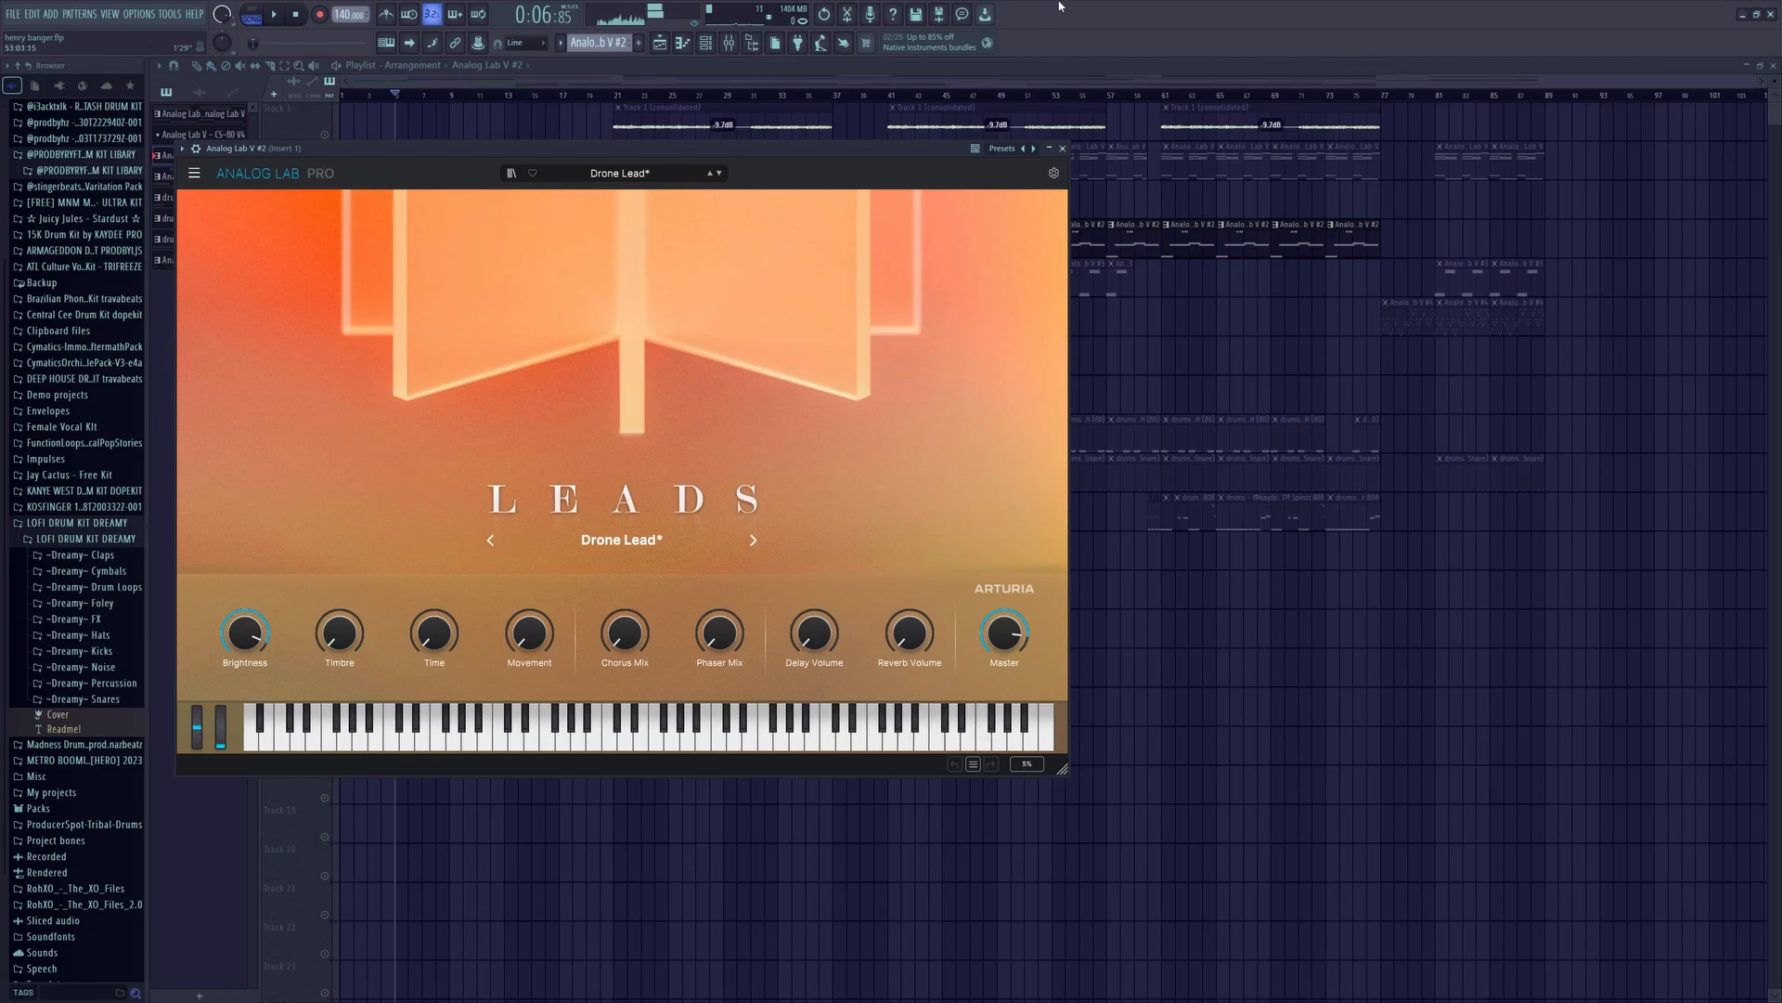
left_click(1063, 149)
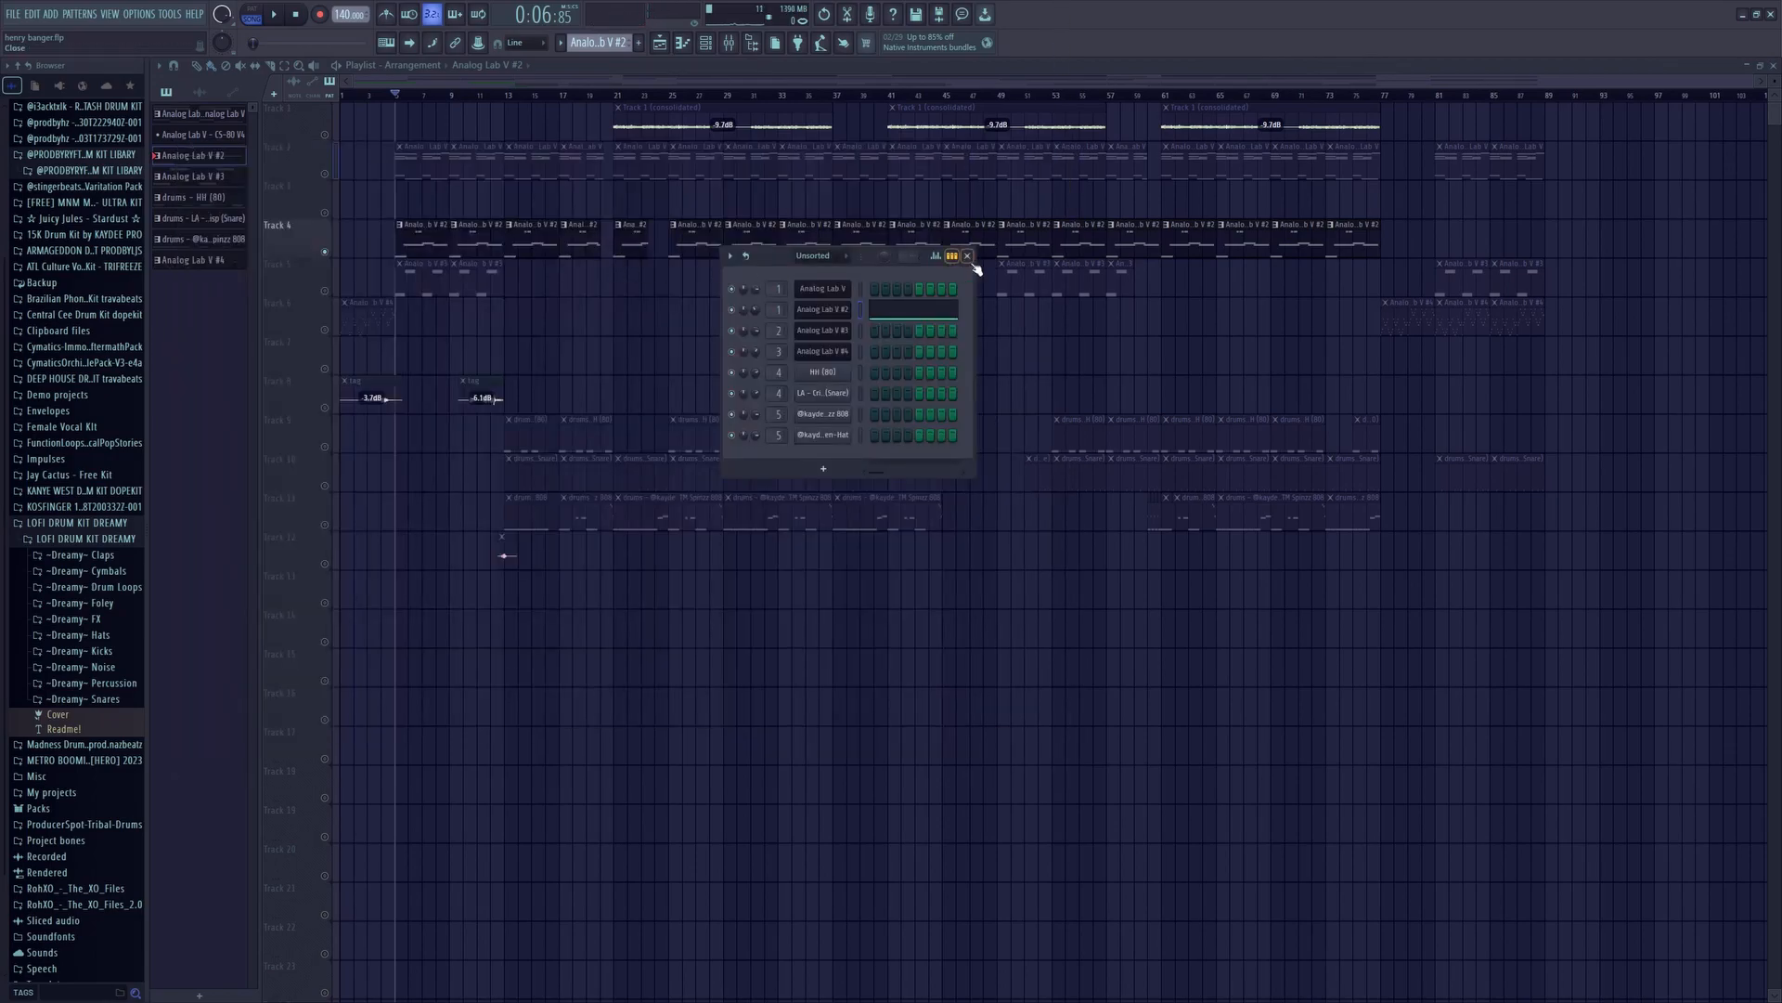
- Close the channel rack and play back the soloed Track 4 lead from bar 5
left_click(967, 256)
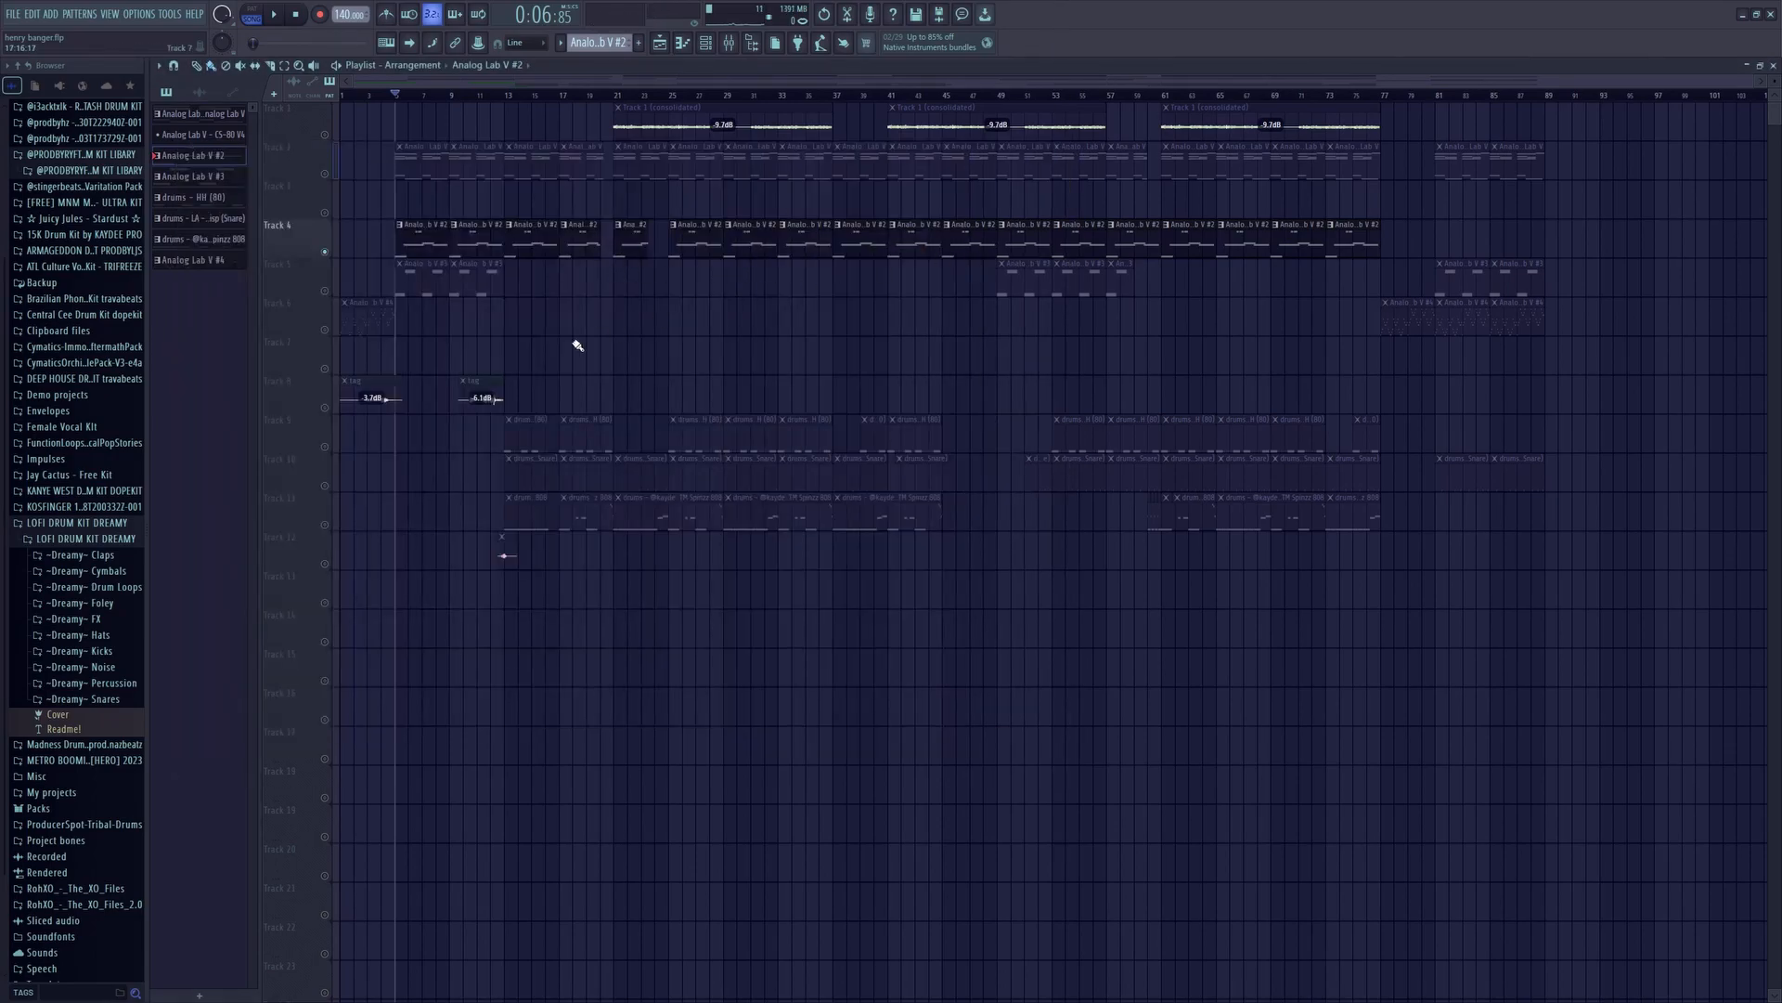
key("space")
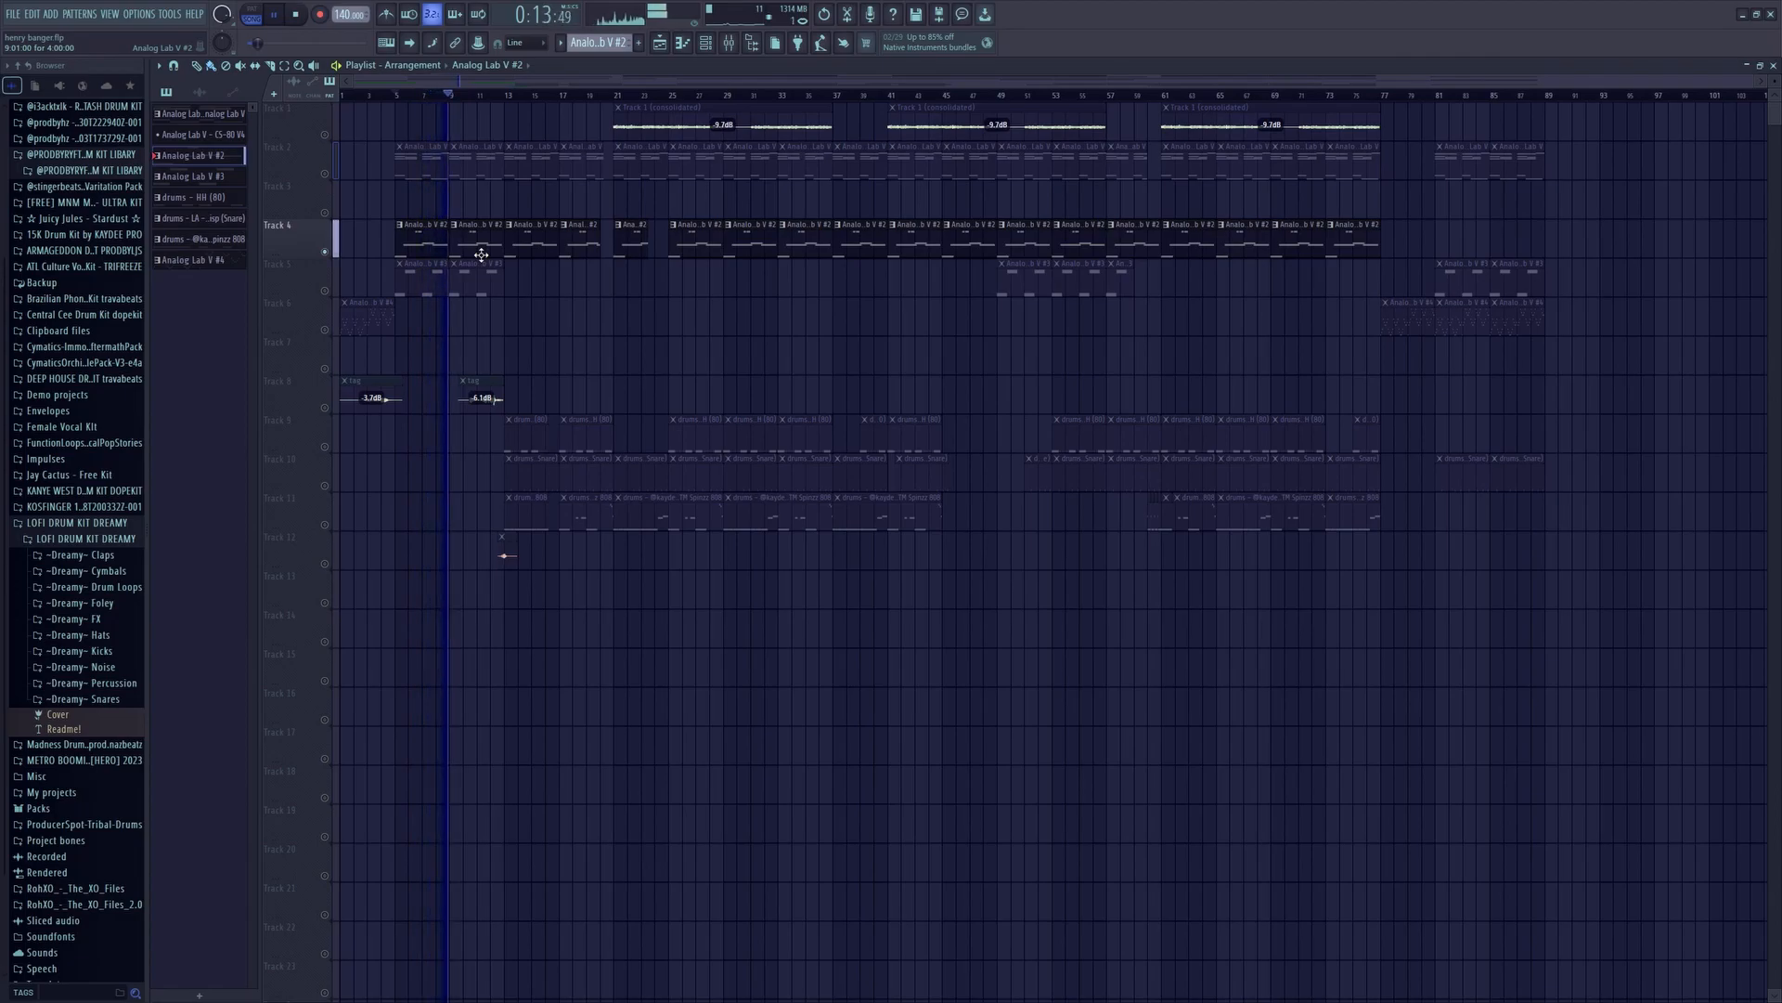
key("space")
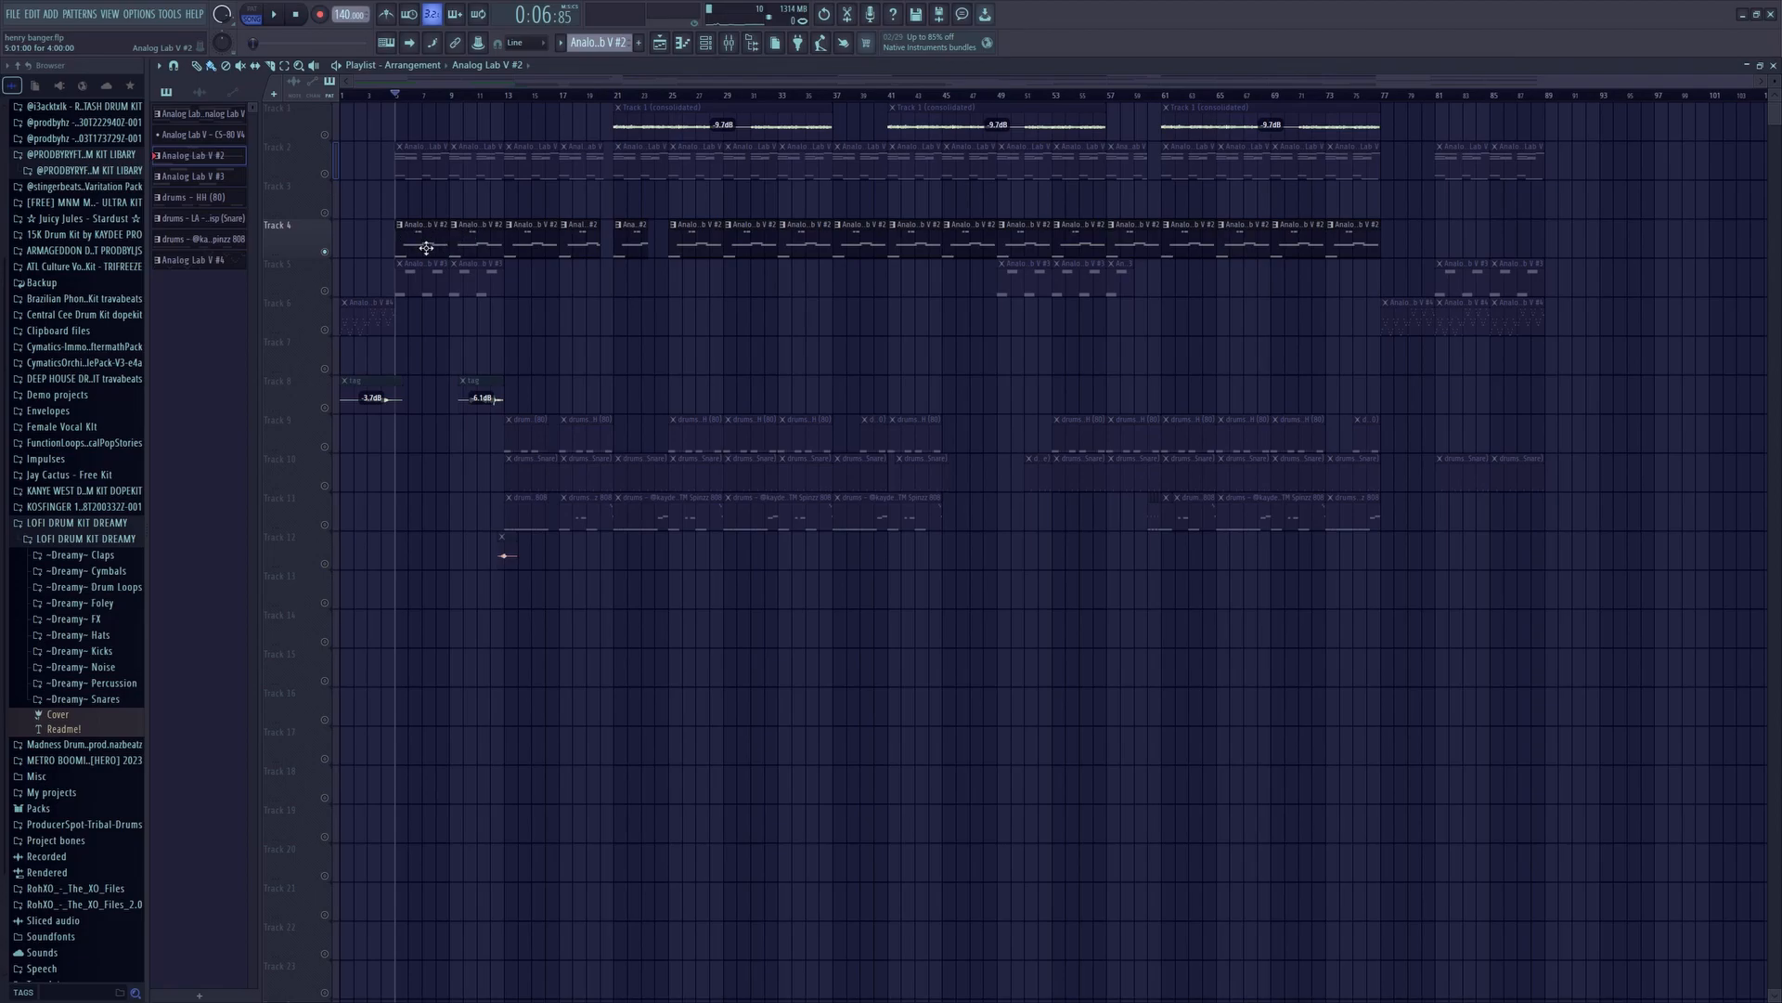
- Solo Track 5, select its pattern, and audition the Dark Reese preset in Analog Lab V #3
right_click(325, 293)
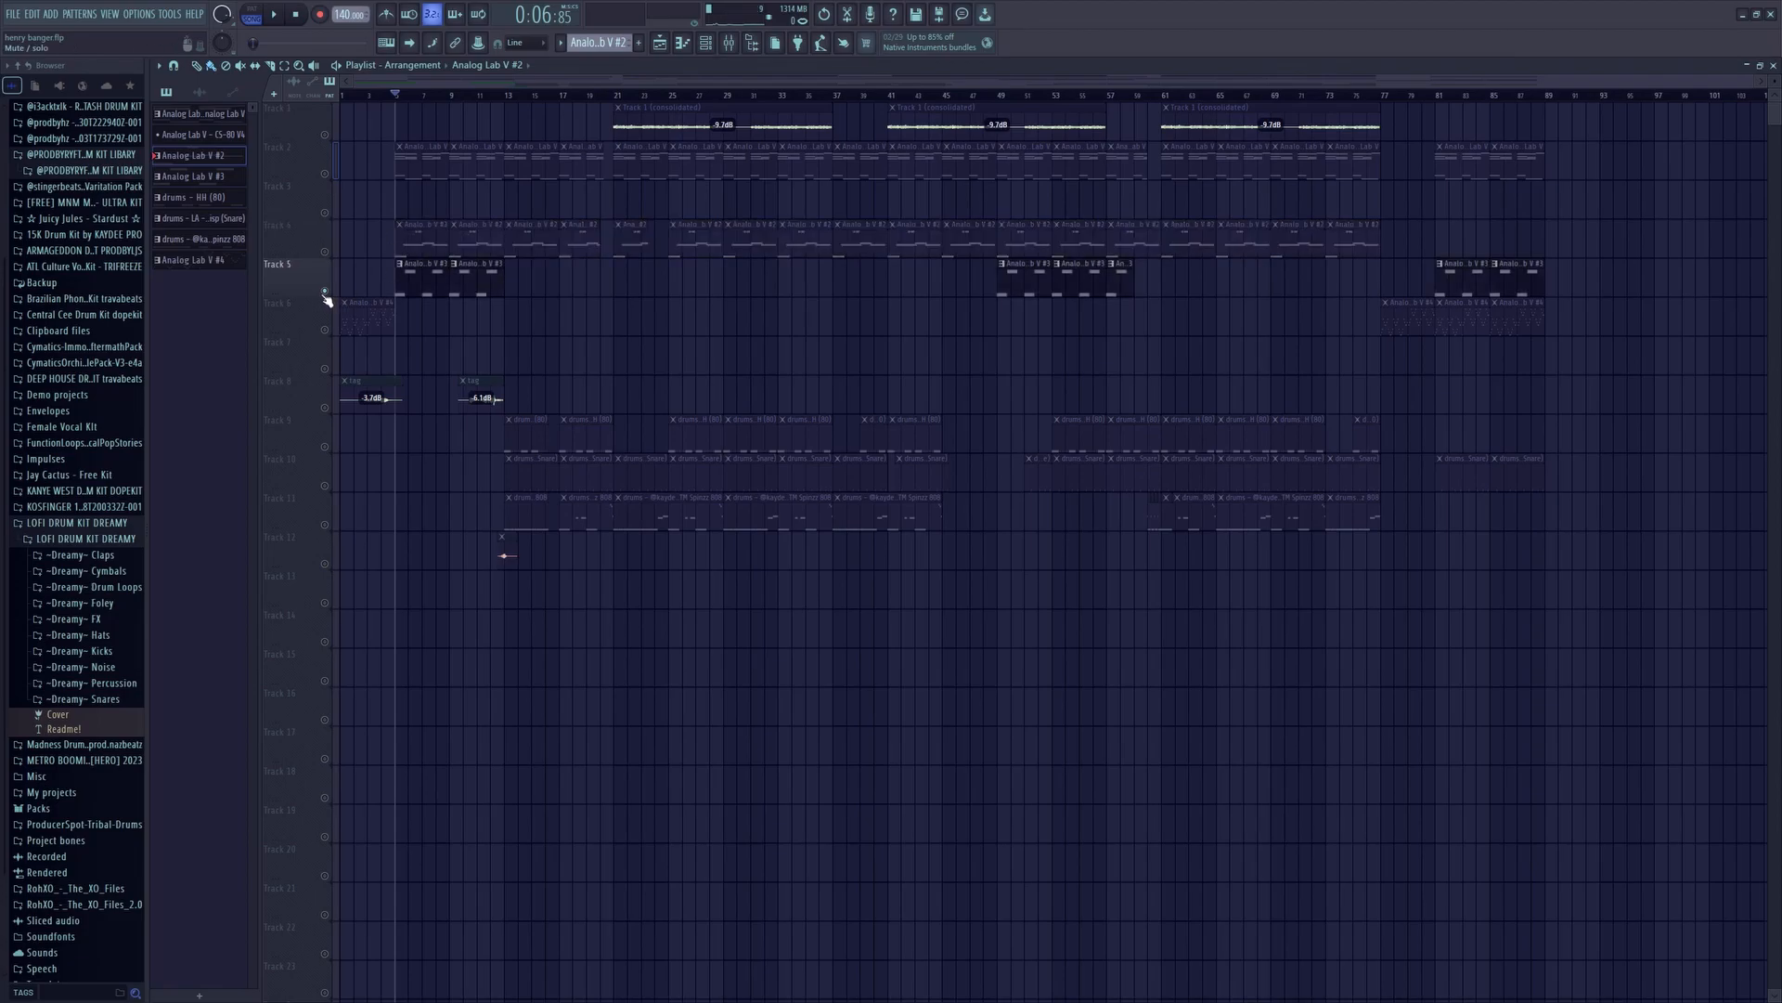
left_click(705, 42)
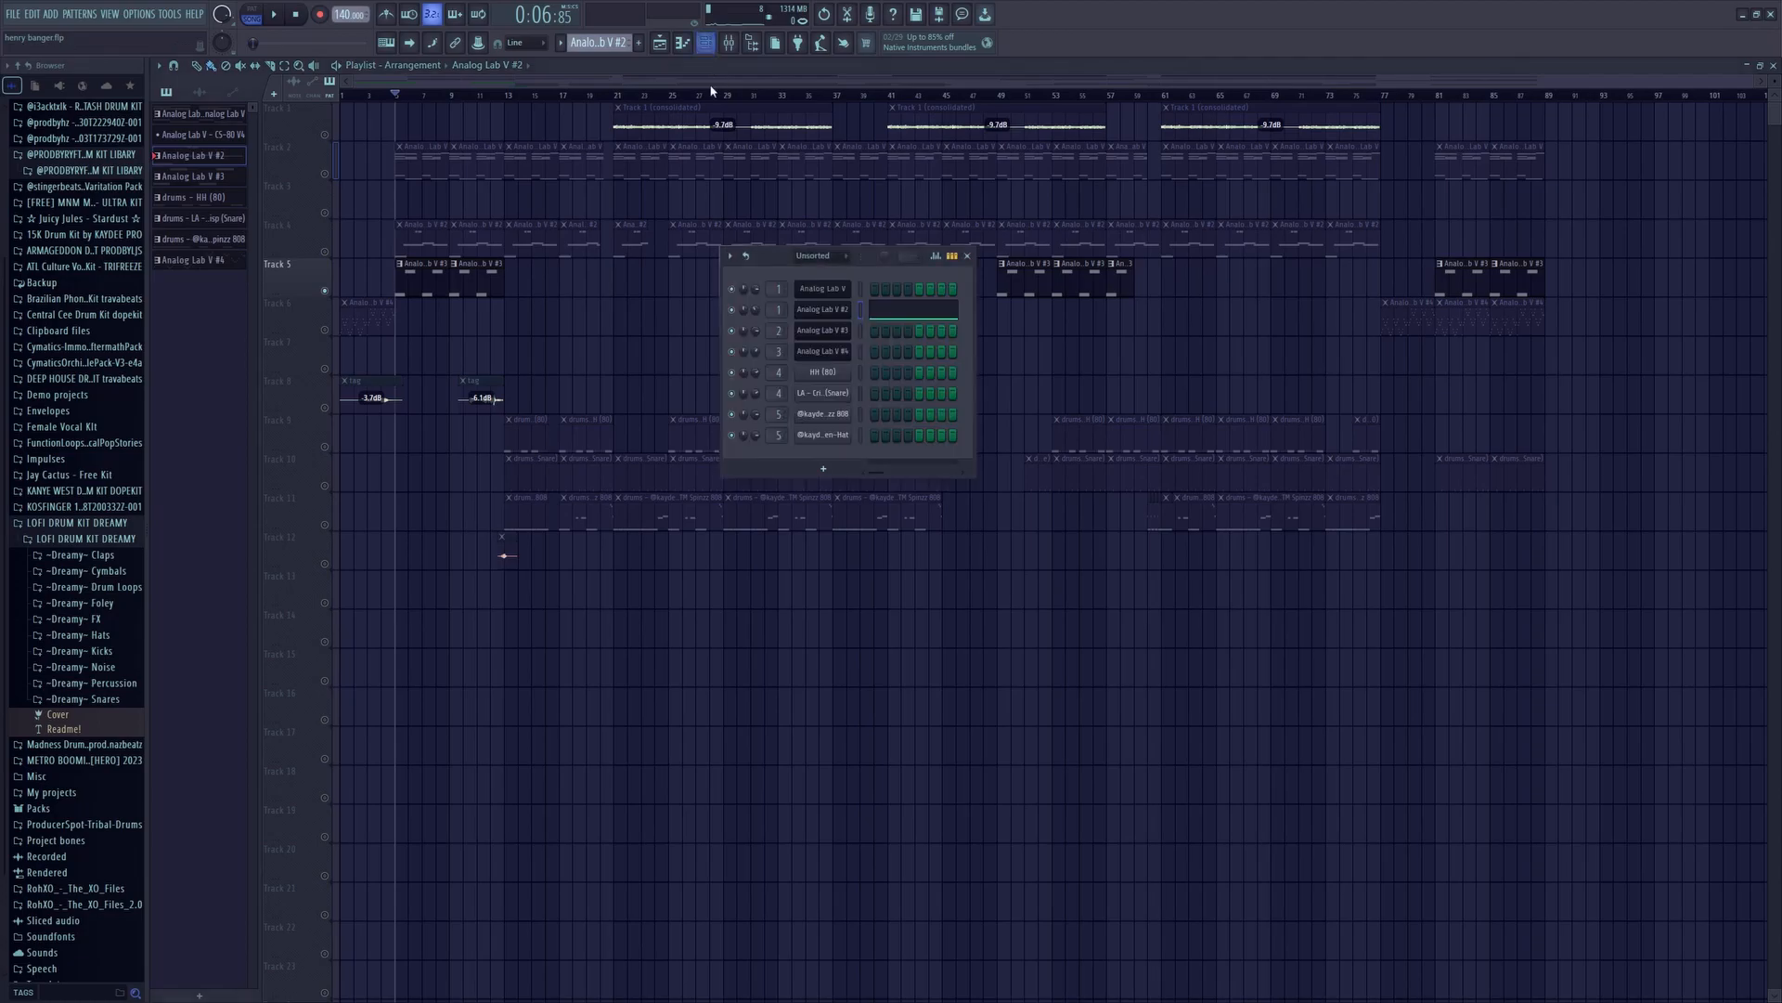
left_click(444, 281)
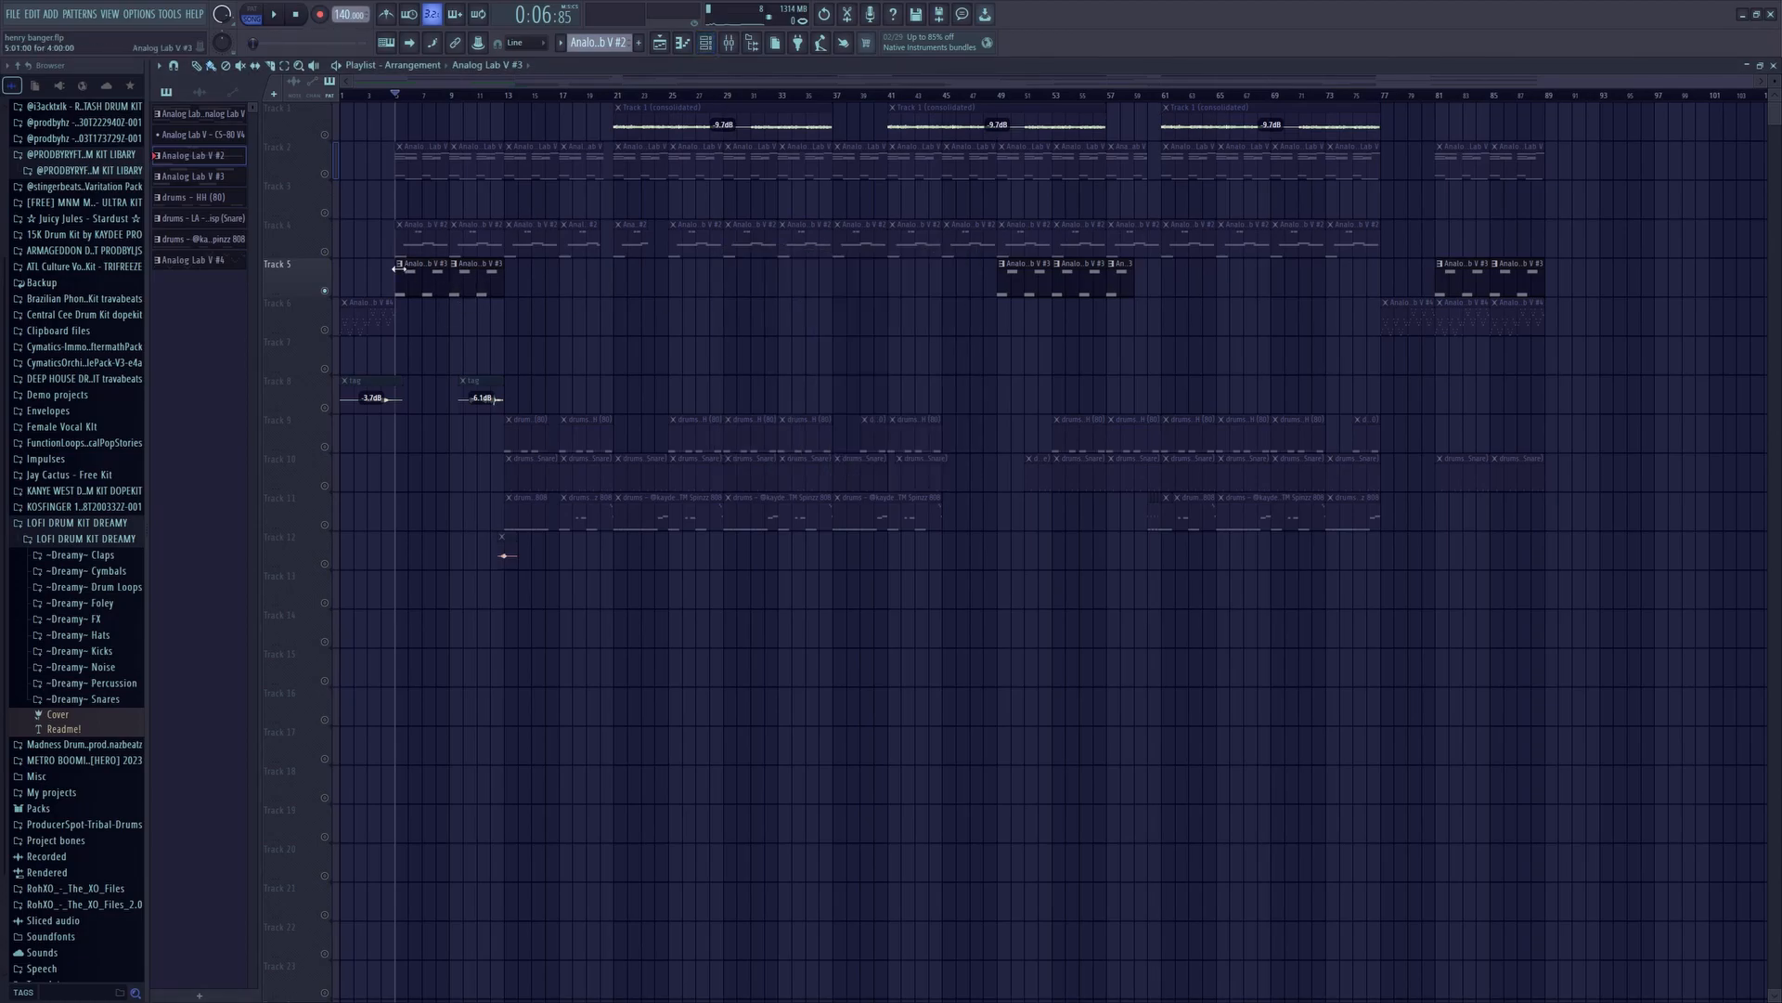
left_click(706, 43)
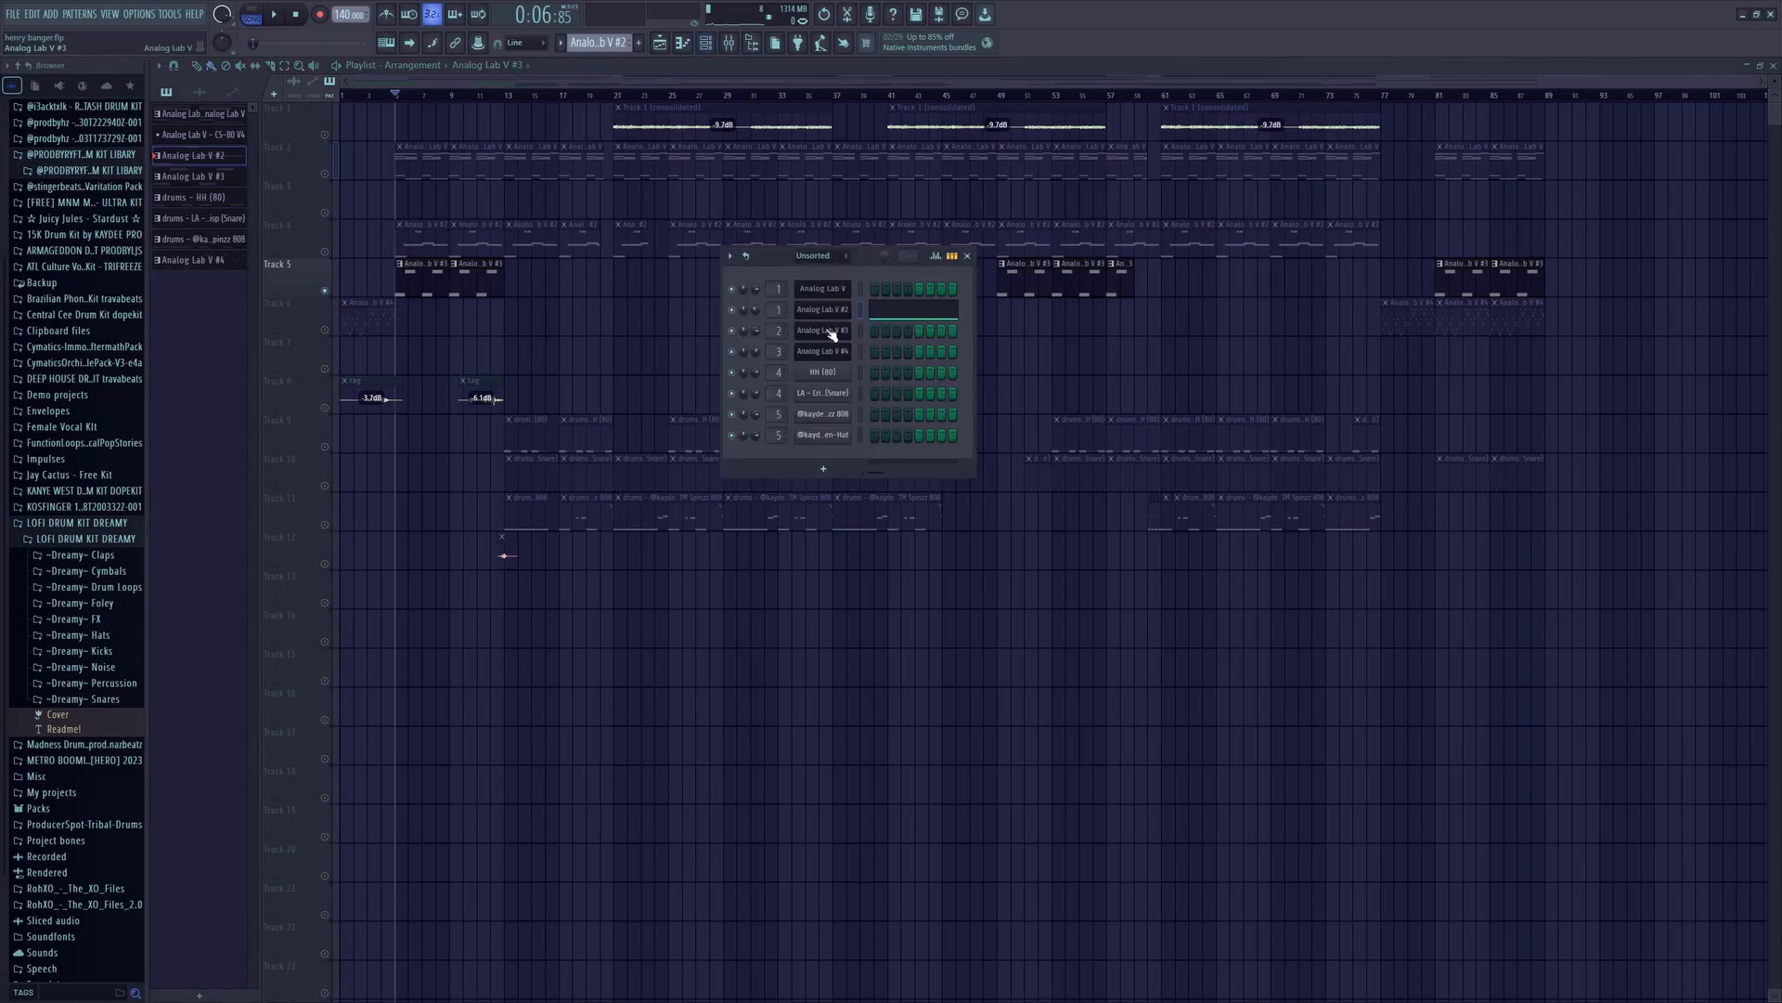
left_click(832, 334)
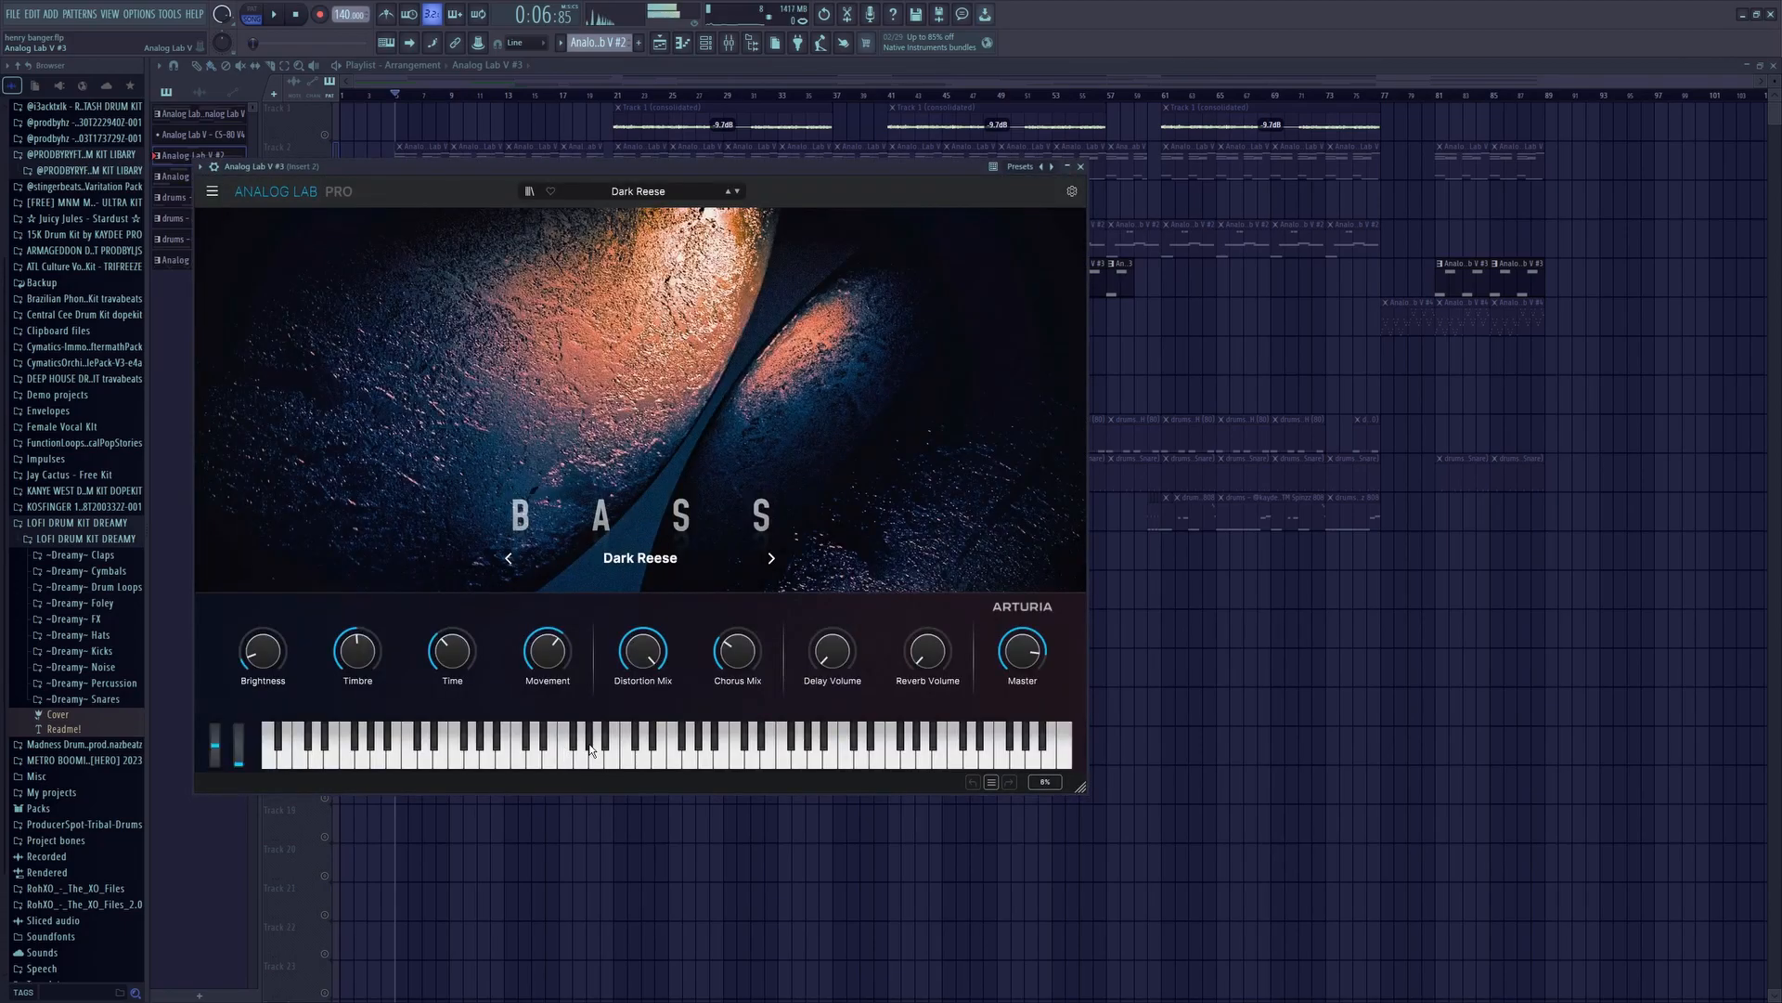
left_click_drag(595, 766, 454, 767)
left_click(1080, 166)
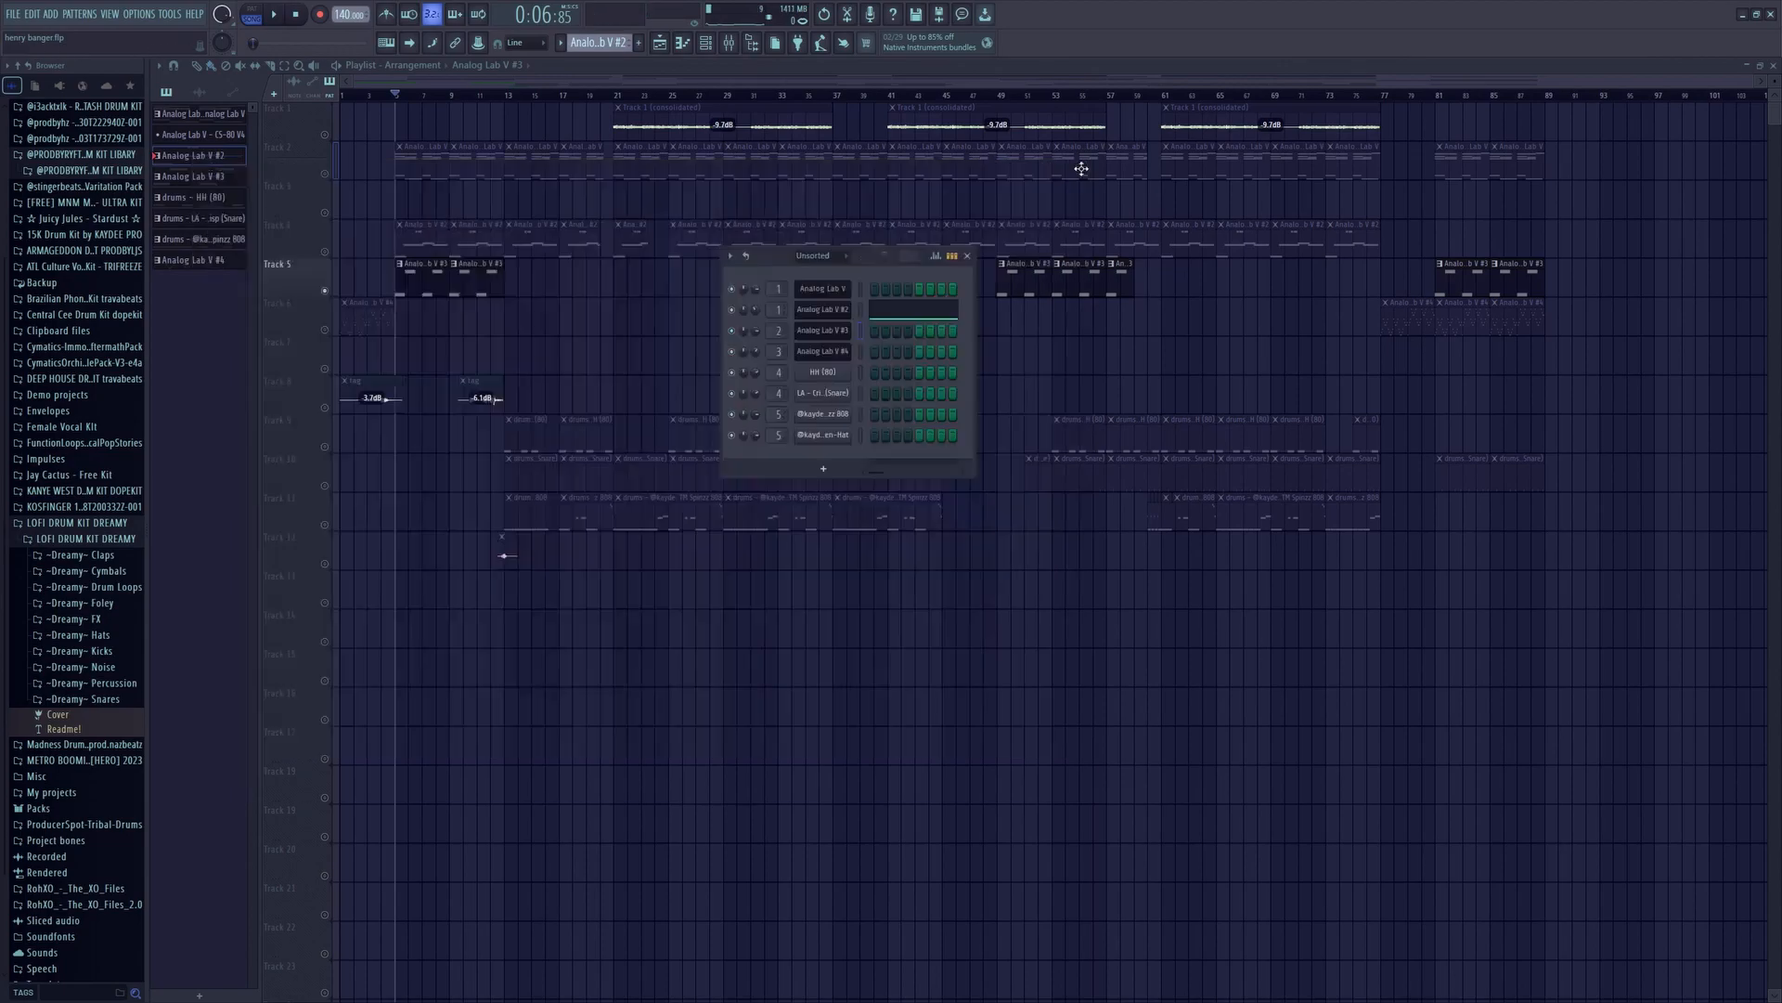
- Close the channel rack, play back the soloed Track 5 from bar 5, and turn its solo off
left_click(967, 255)
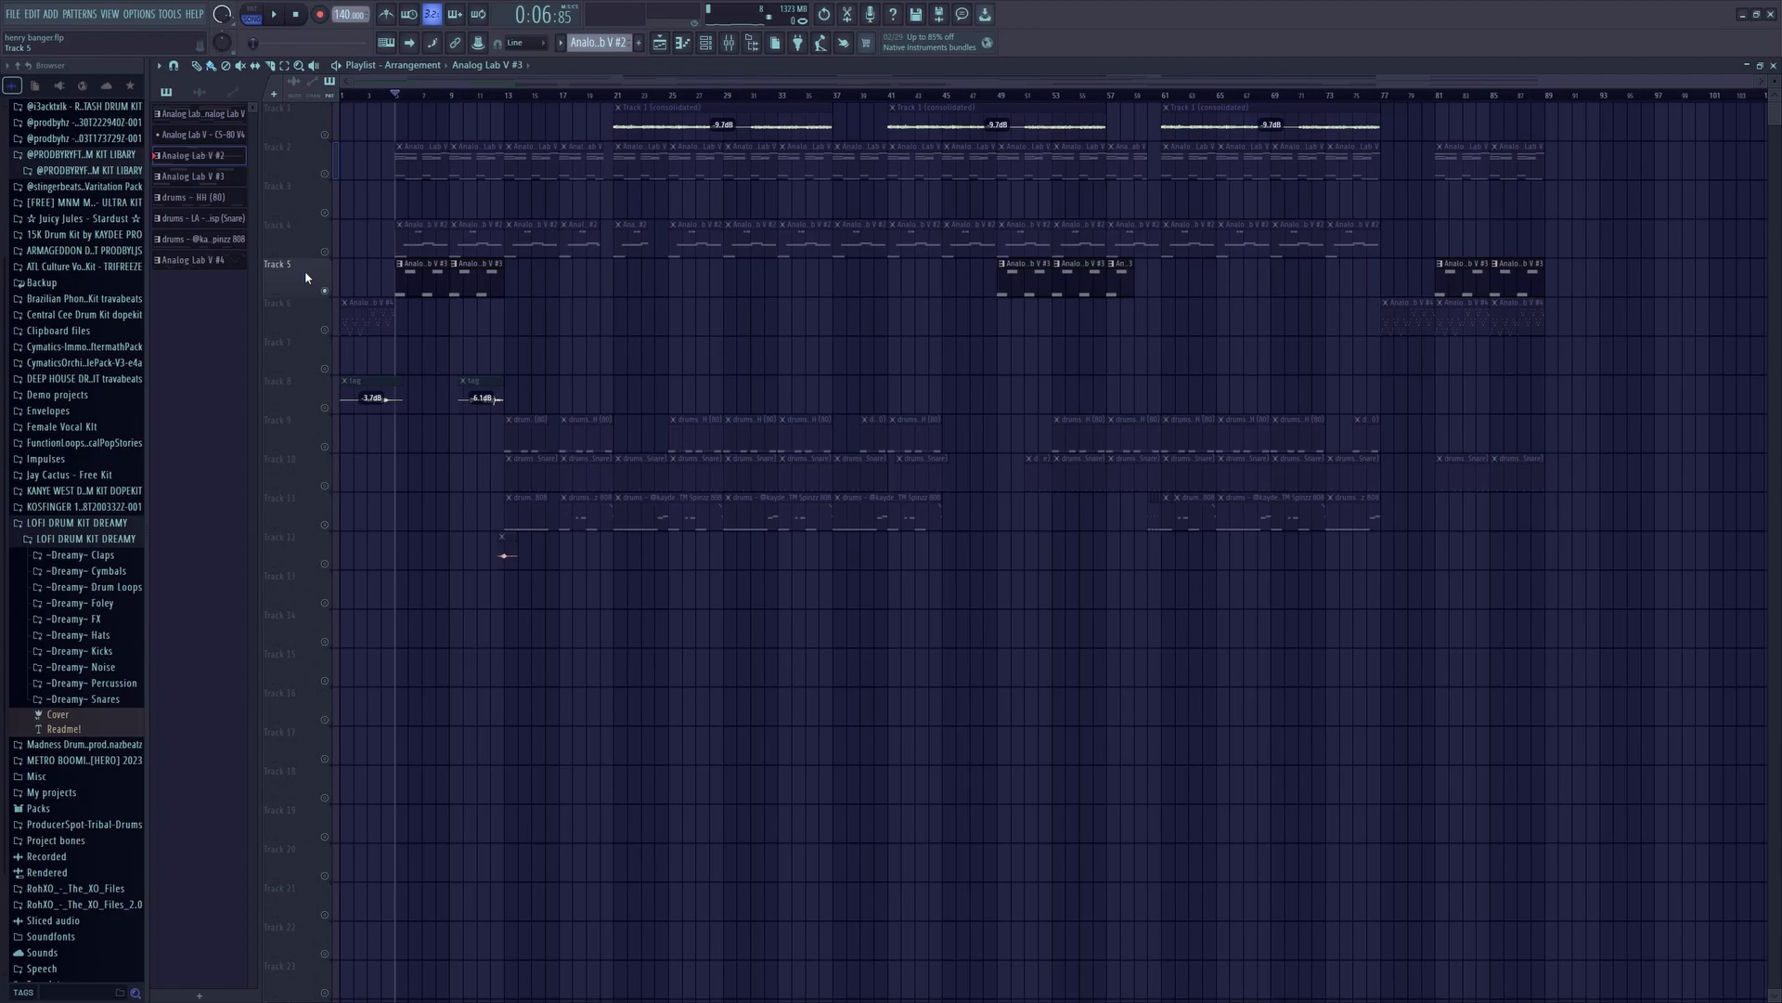
key("space")
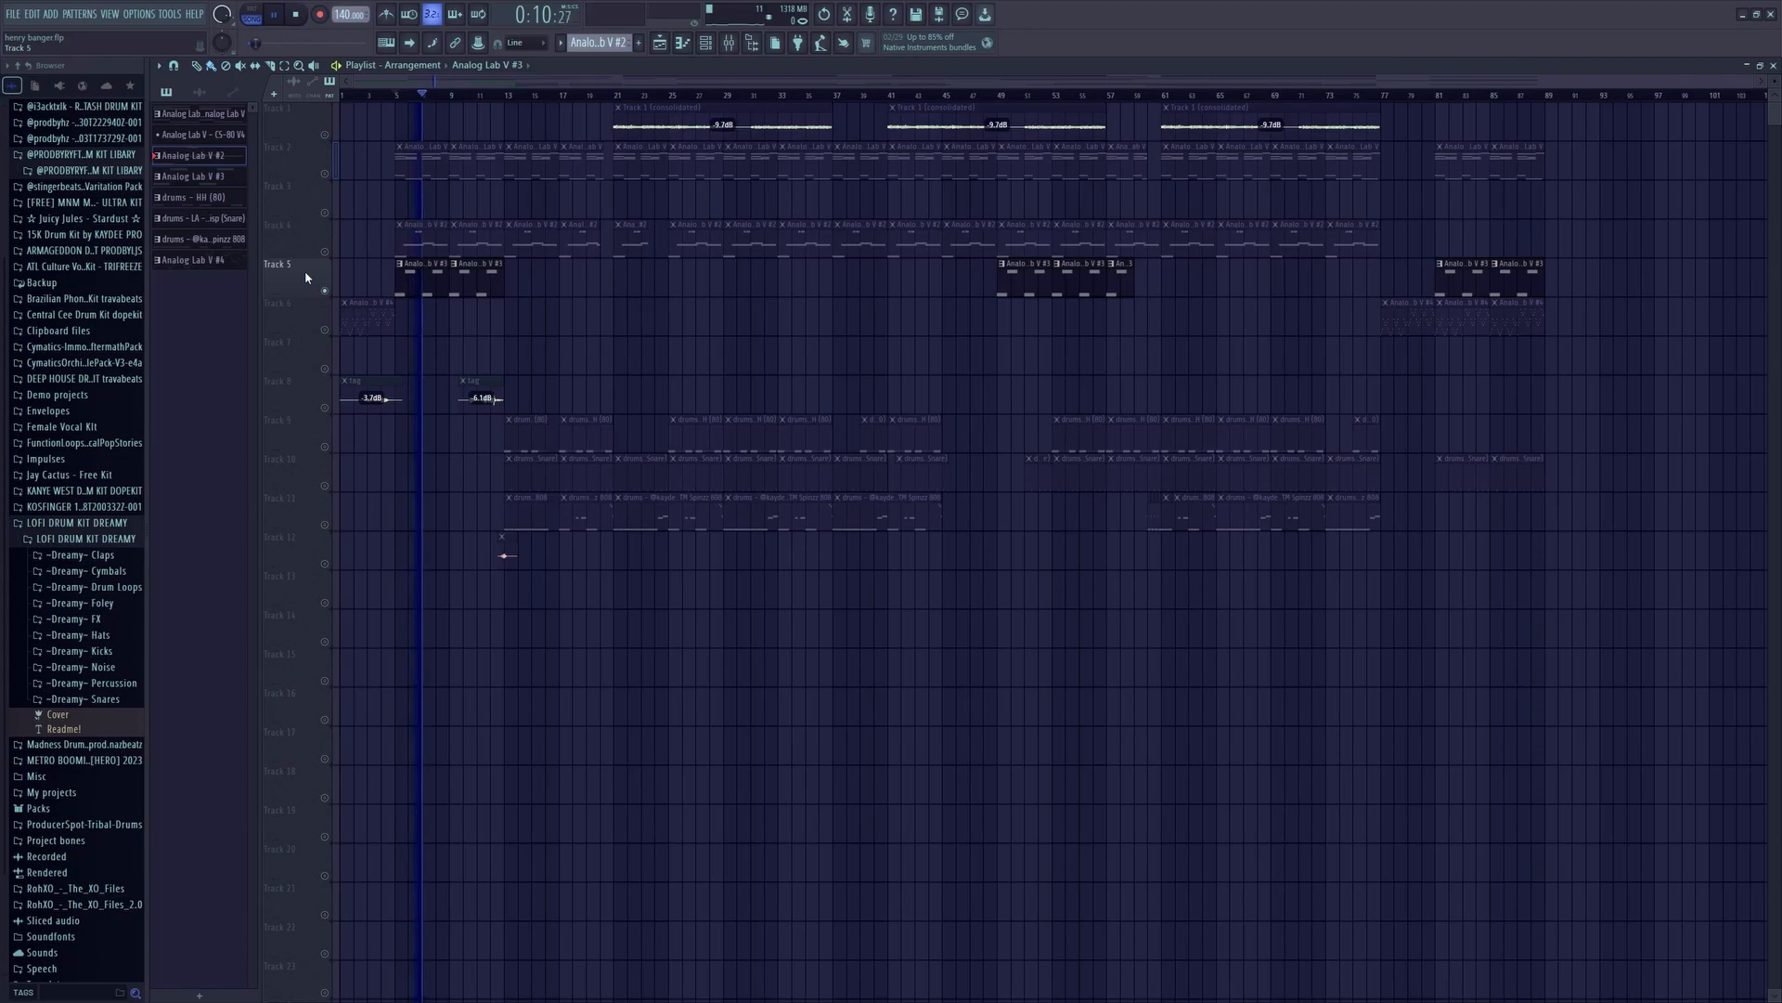
key("space")
right_click(325, 290)
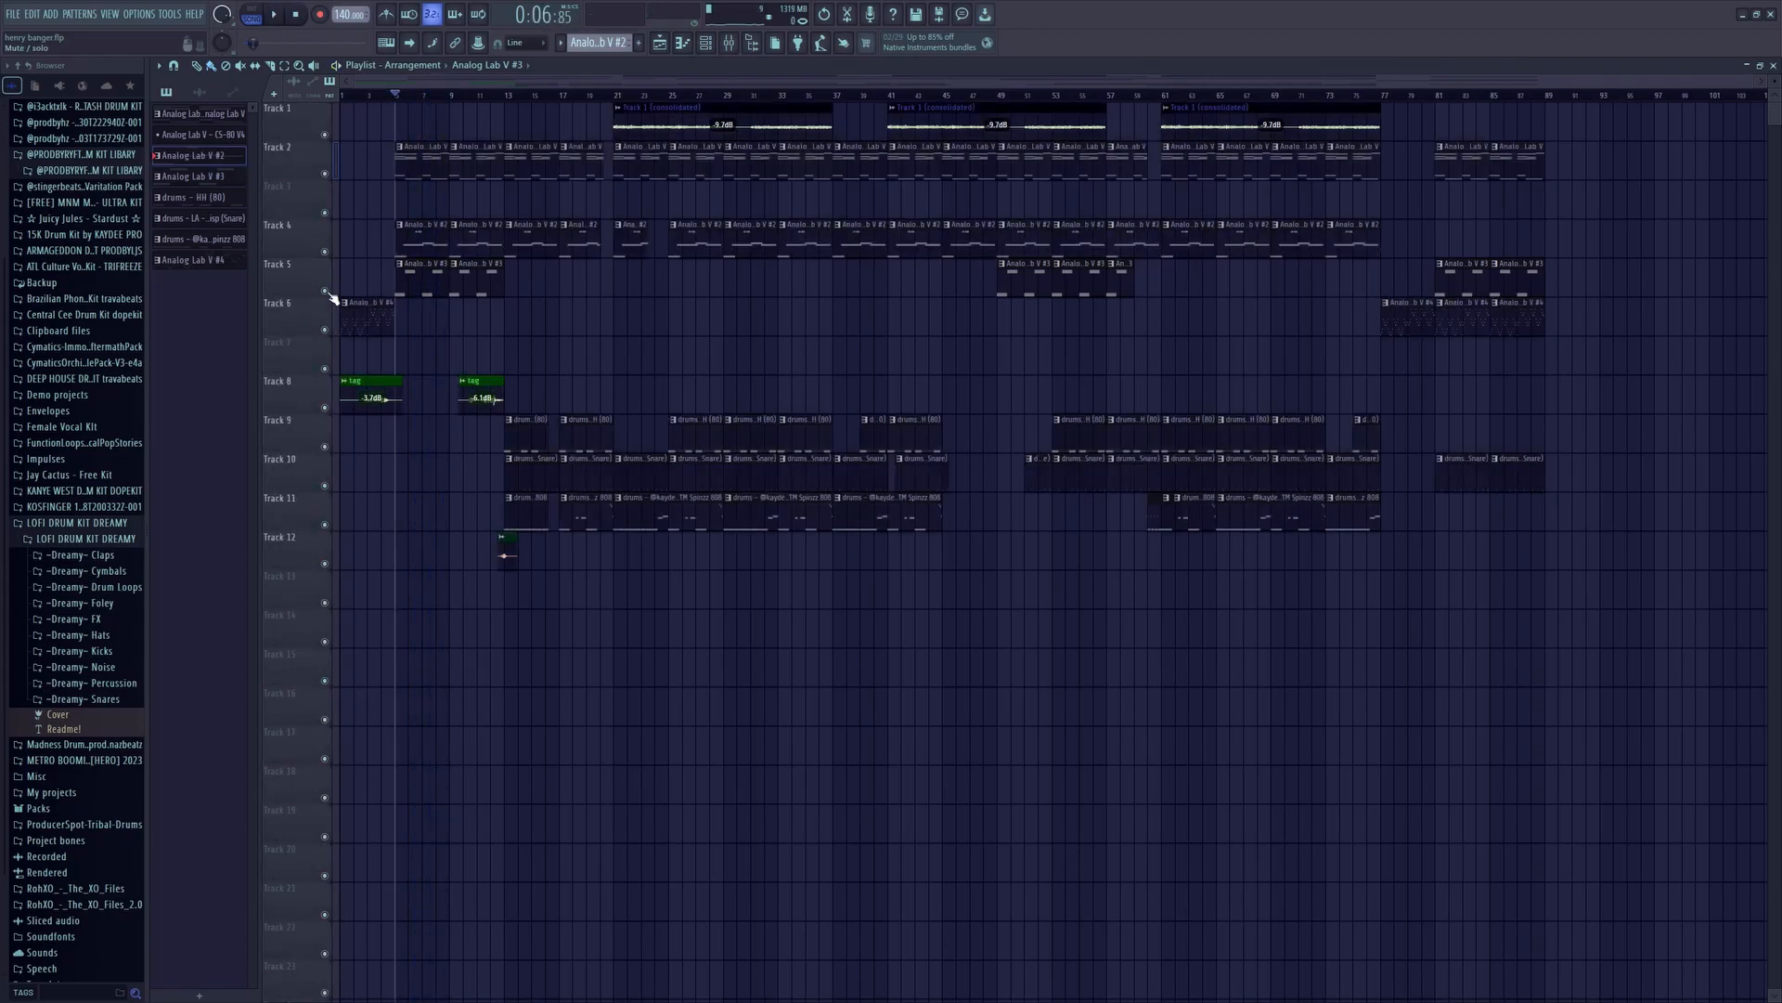
- Solo Track 1 with the playhead at bar 21, and collapse the LOFI DRUM KIT DREAMY folder in the browser
right_click(325, 134)
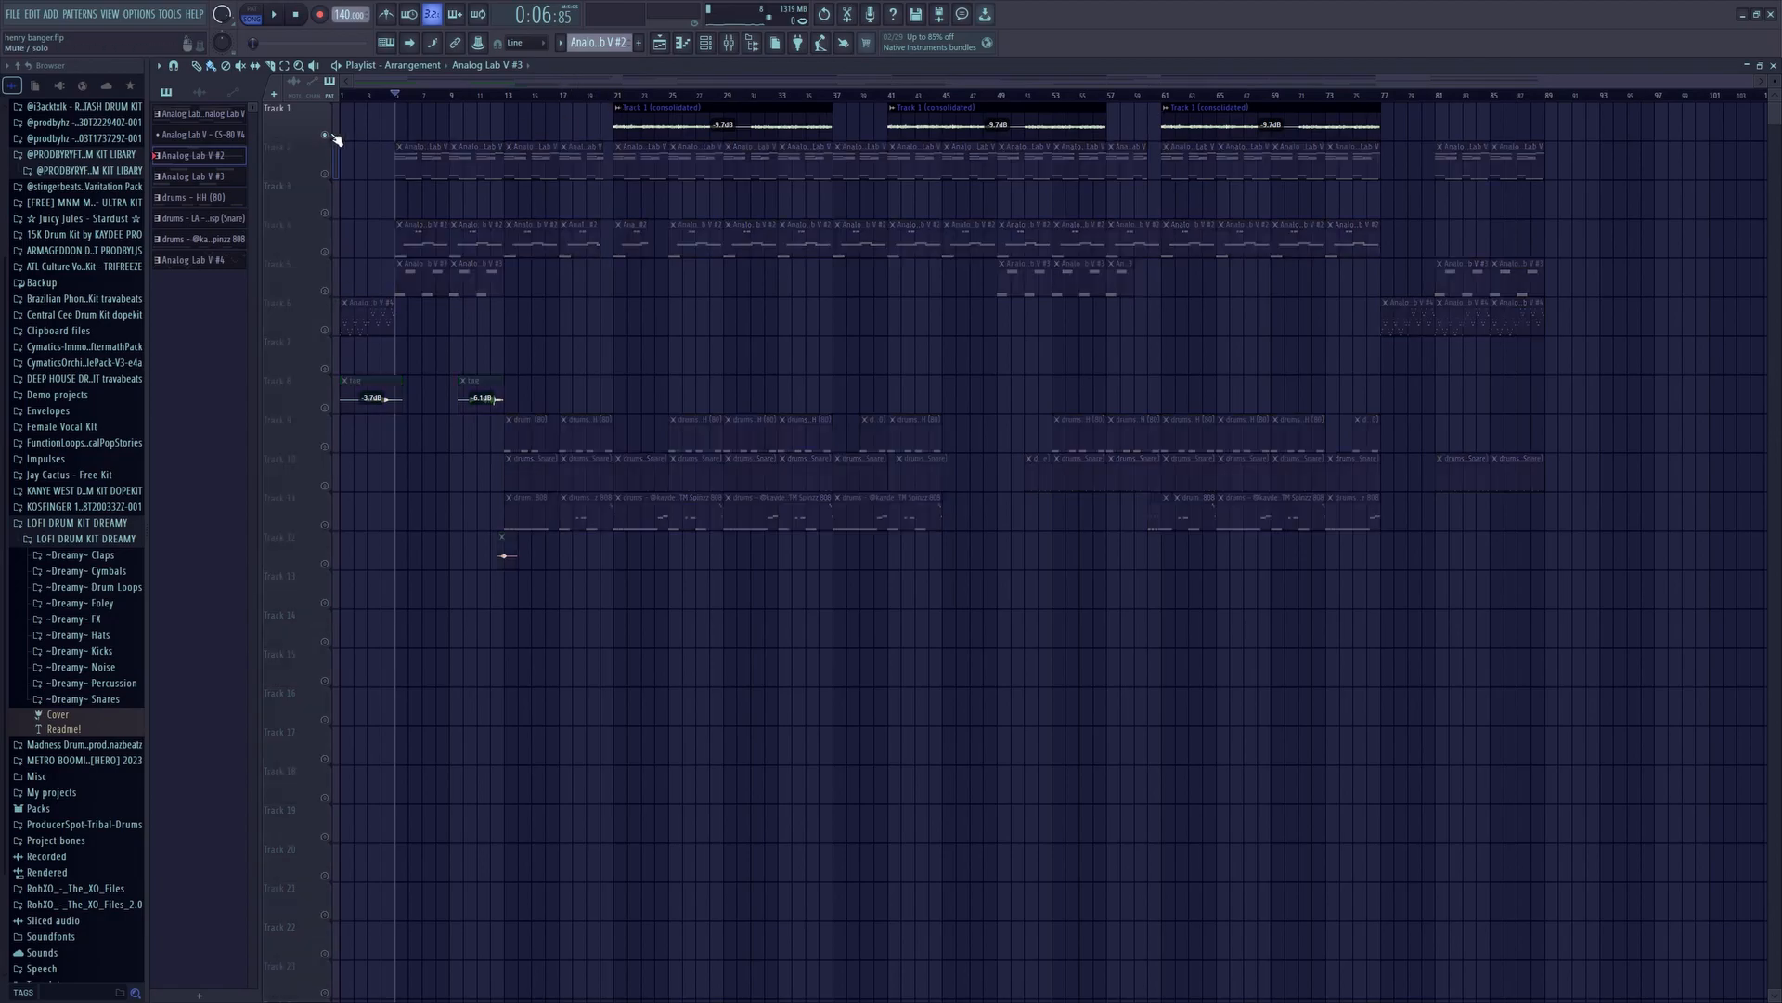
left_click(615, 97)
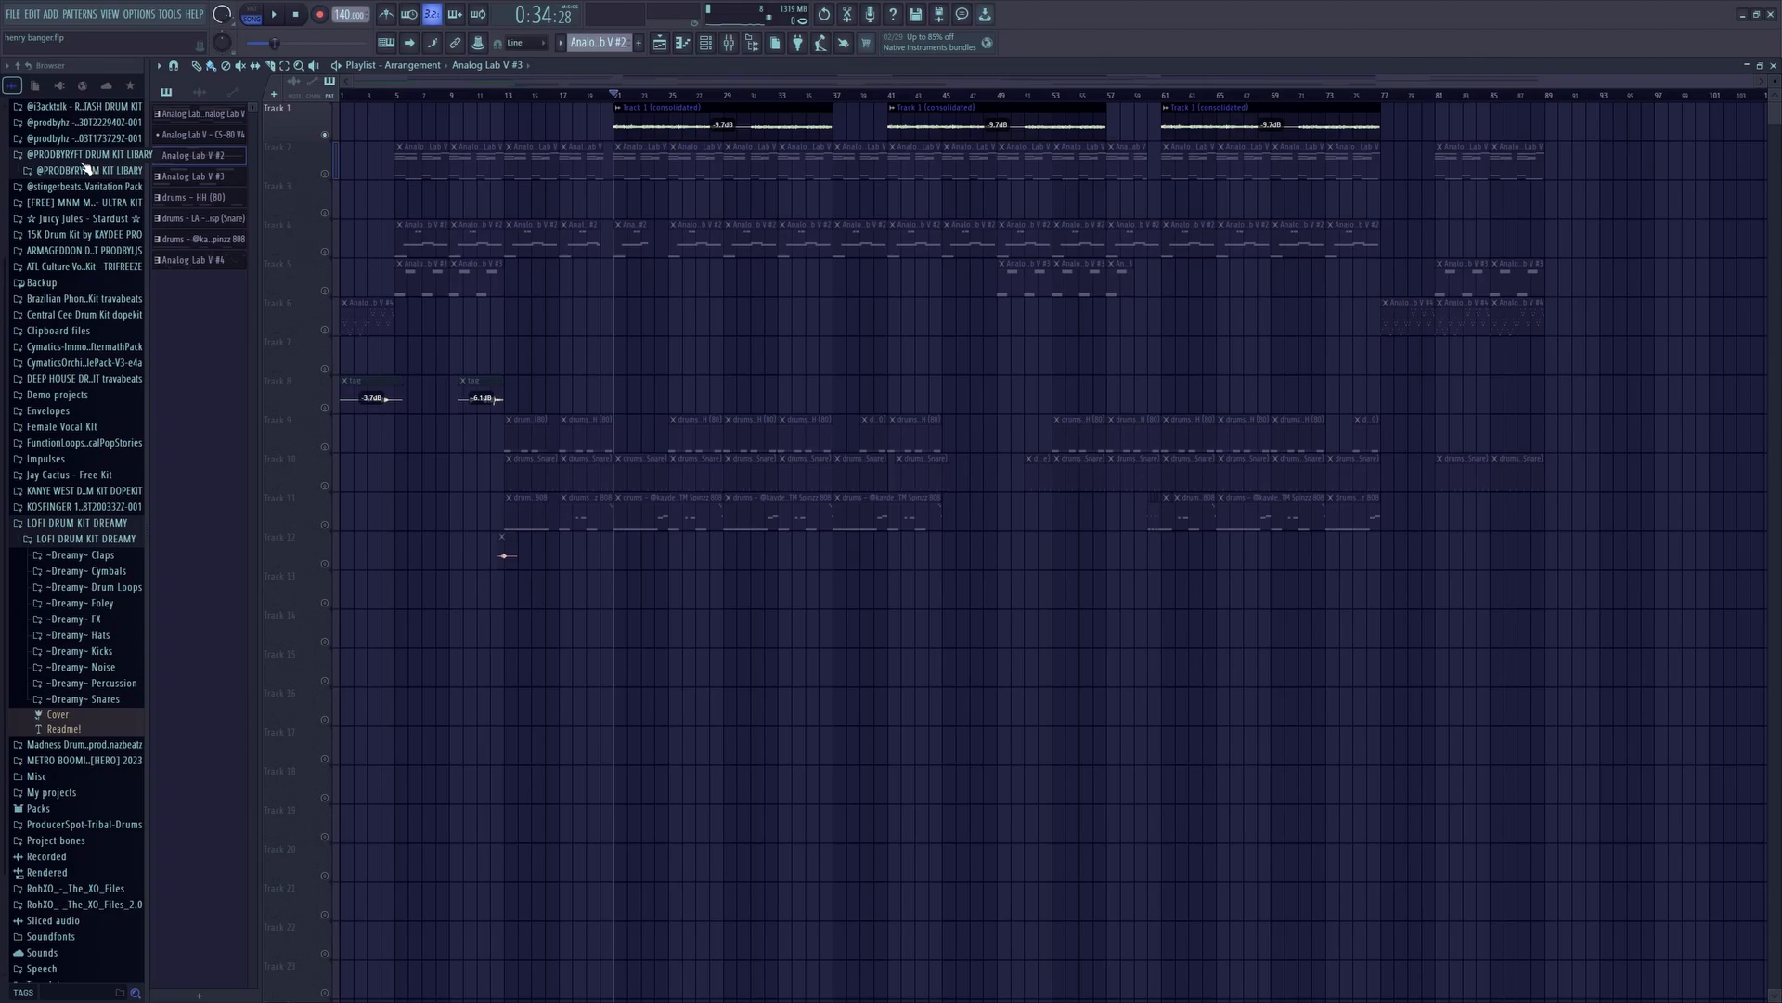
left_click(102, 522)
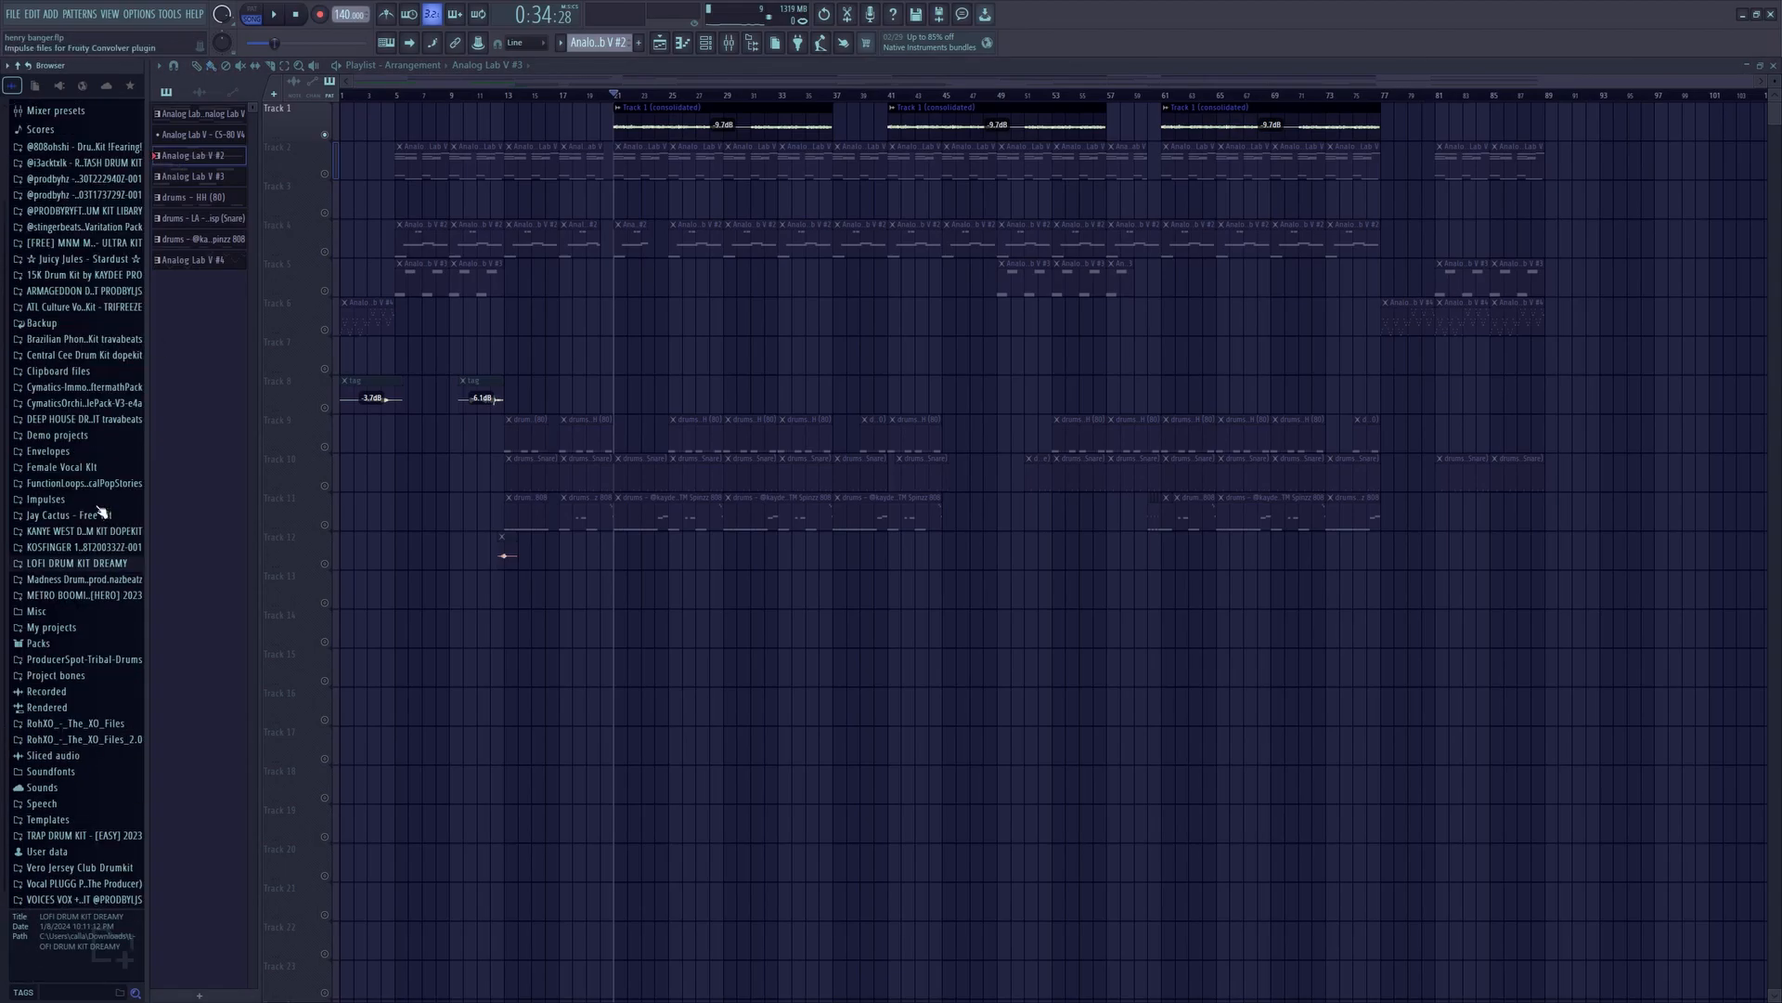
scroll(102, 512, "up", 3)
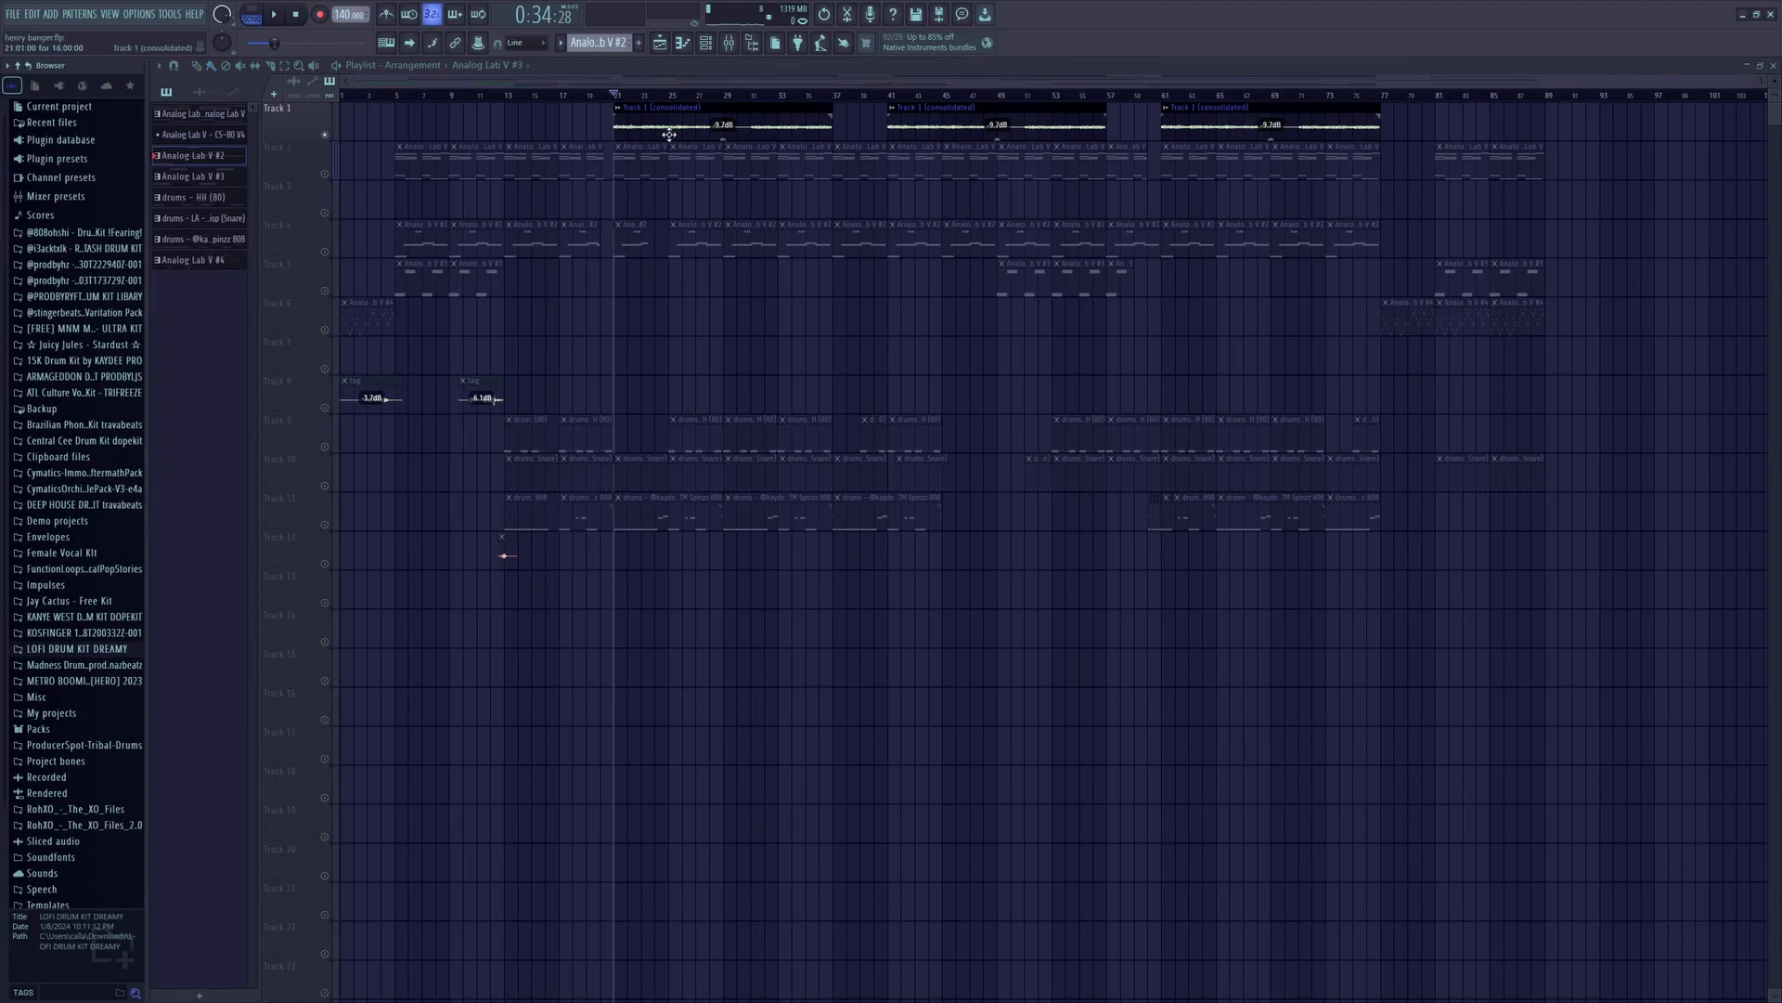
- Play back the soloed Track 1 audio clip from bar 21 and inspect its sample settings, closing them again
key("space")
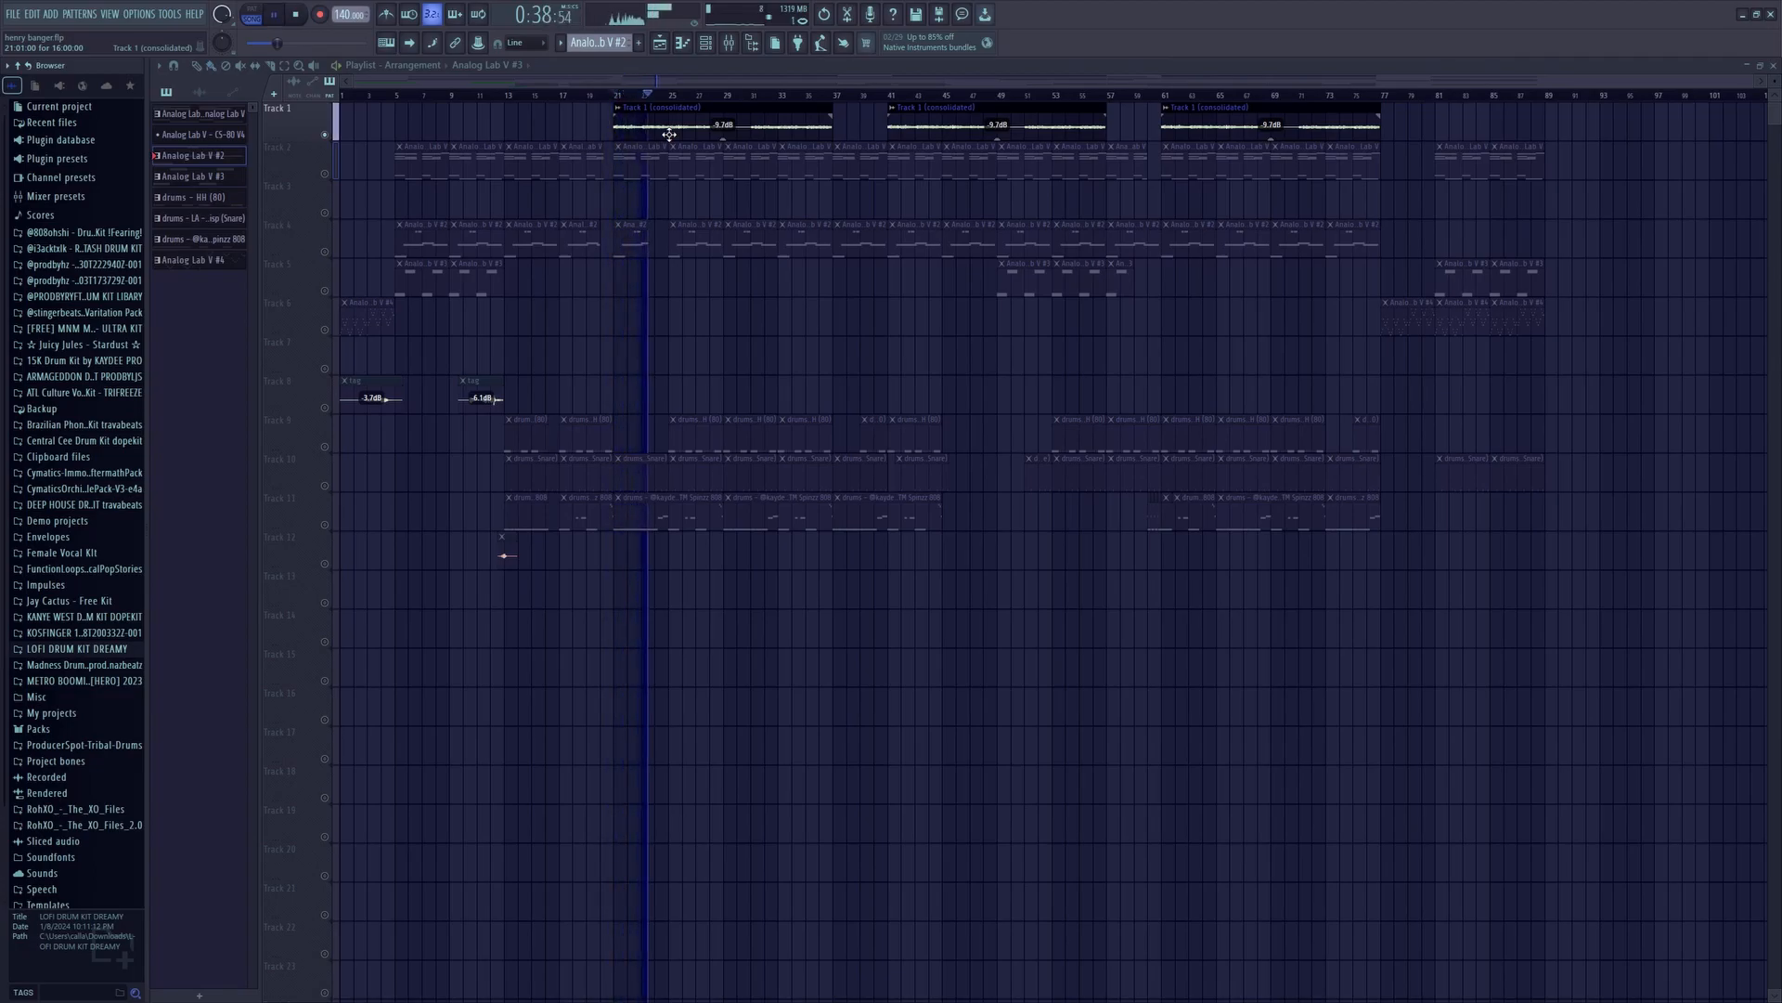
key("space")
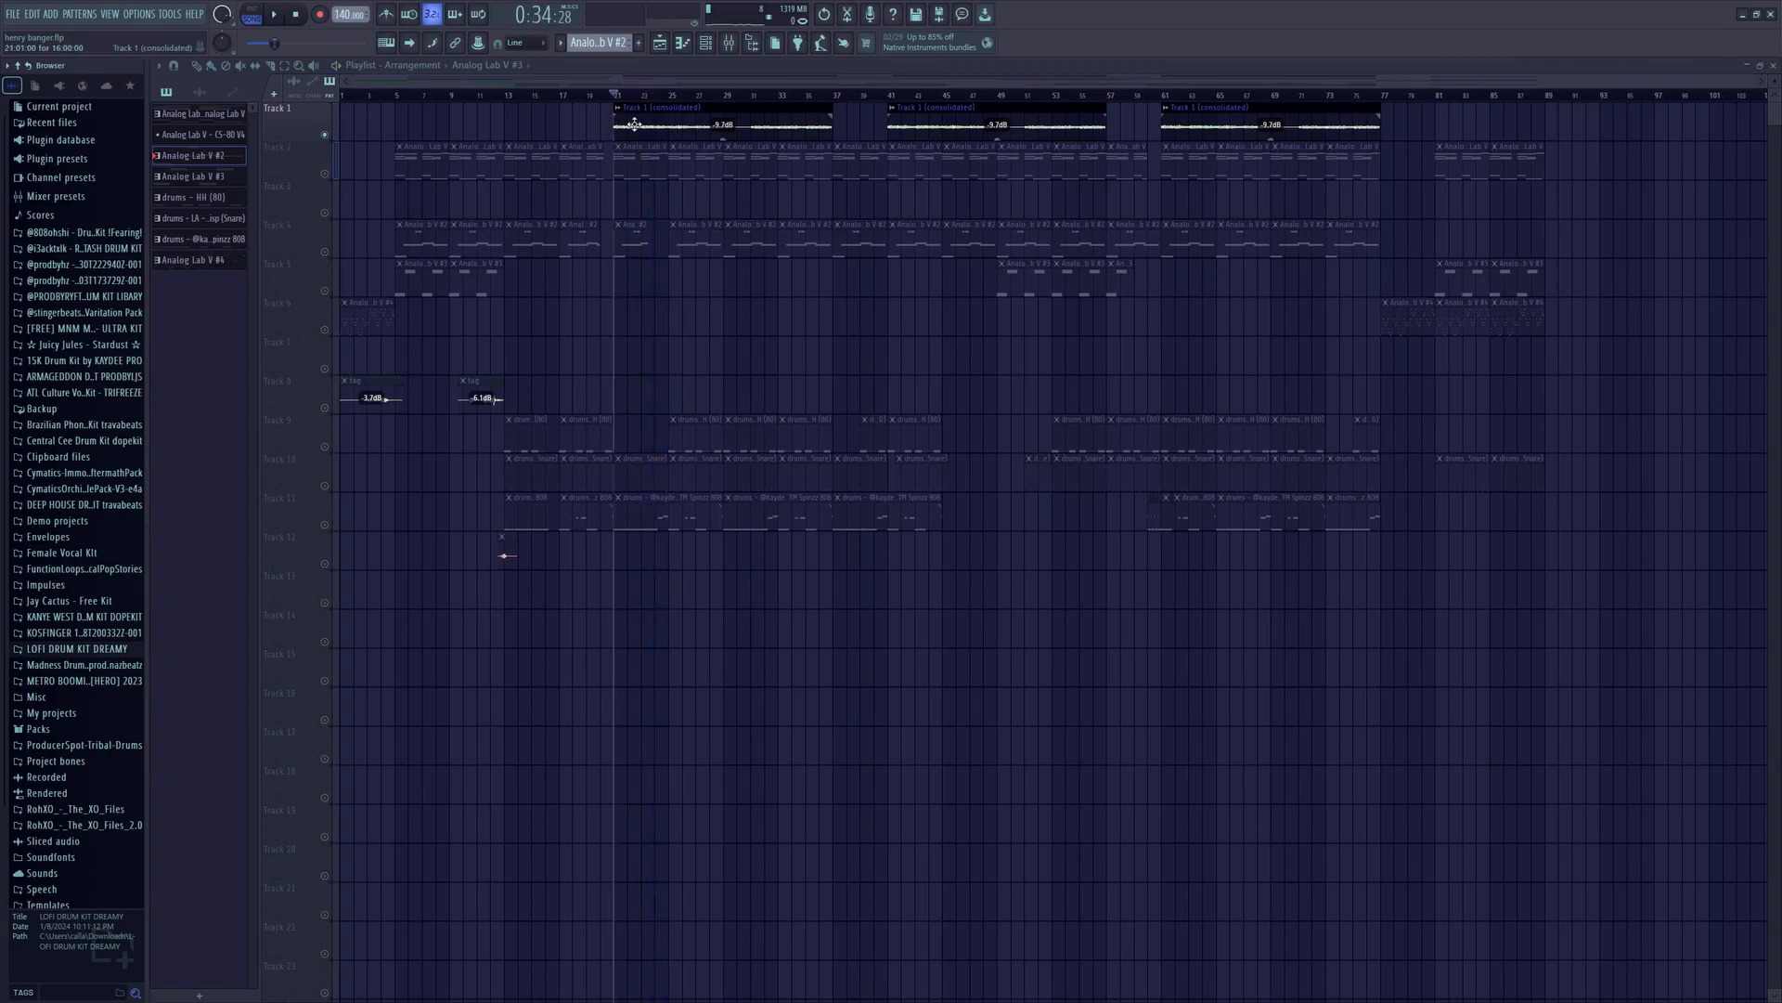
double_click(780, 125)
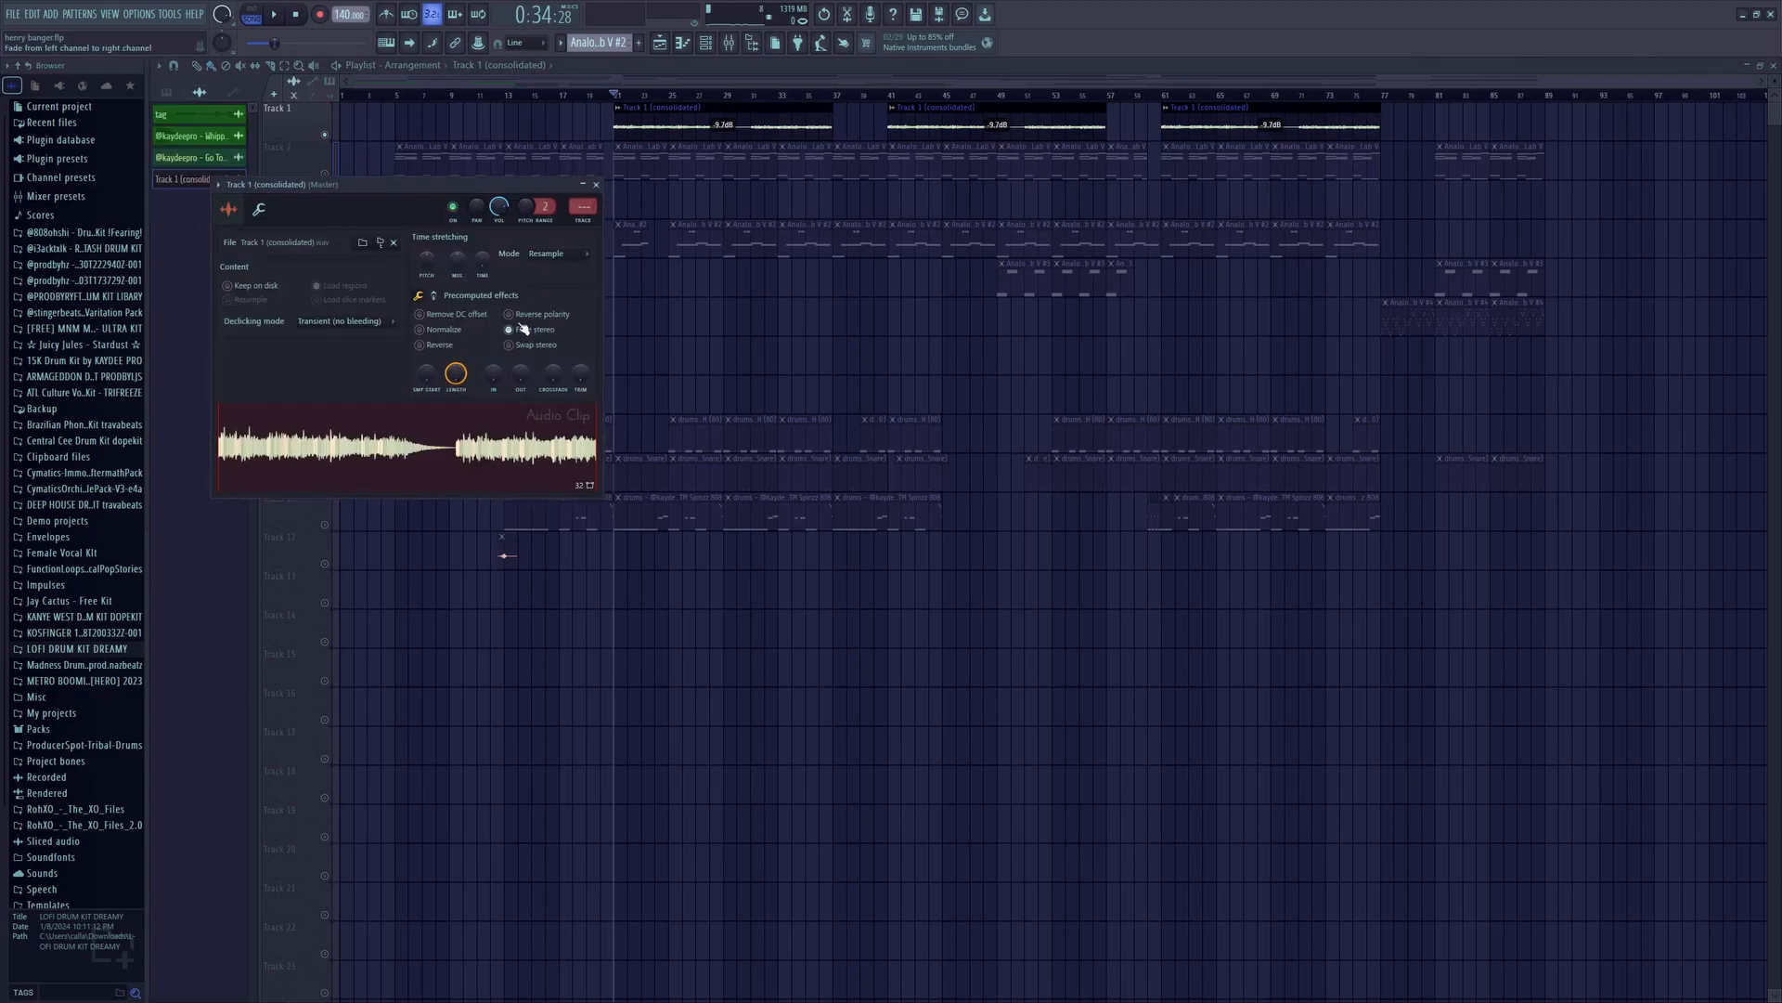
left_click(583, 185)
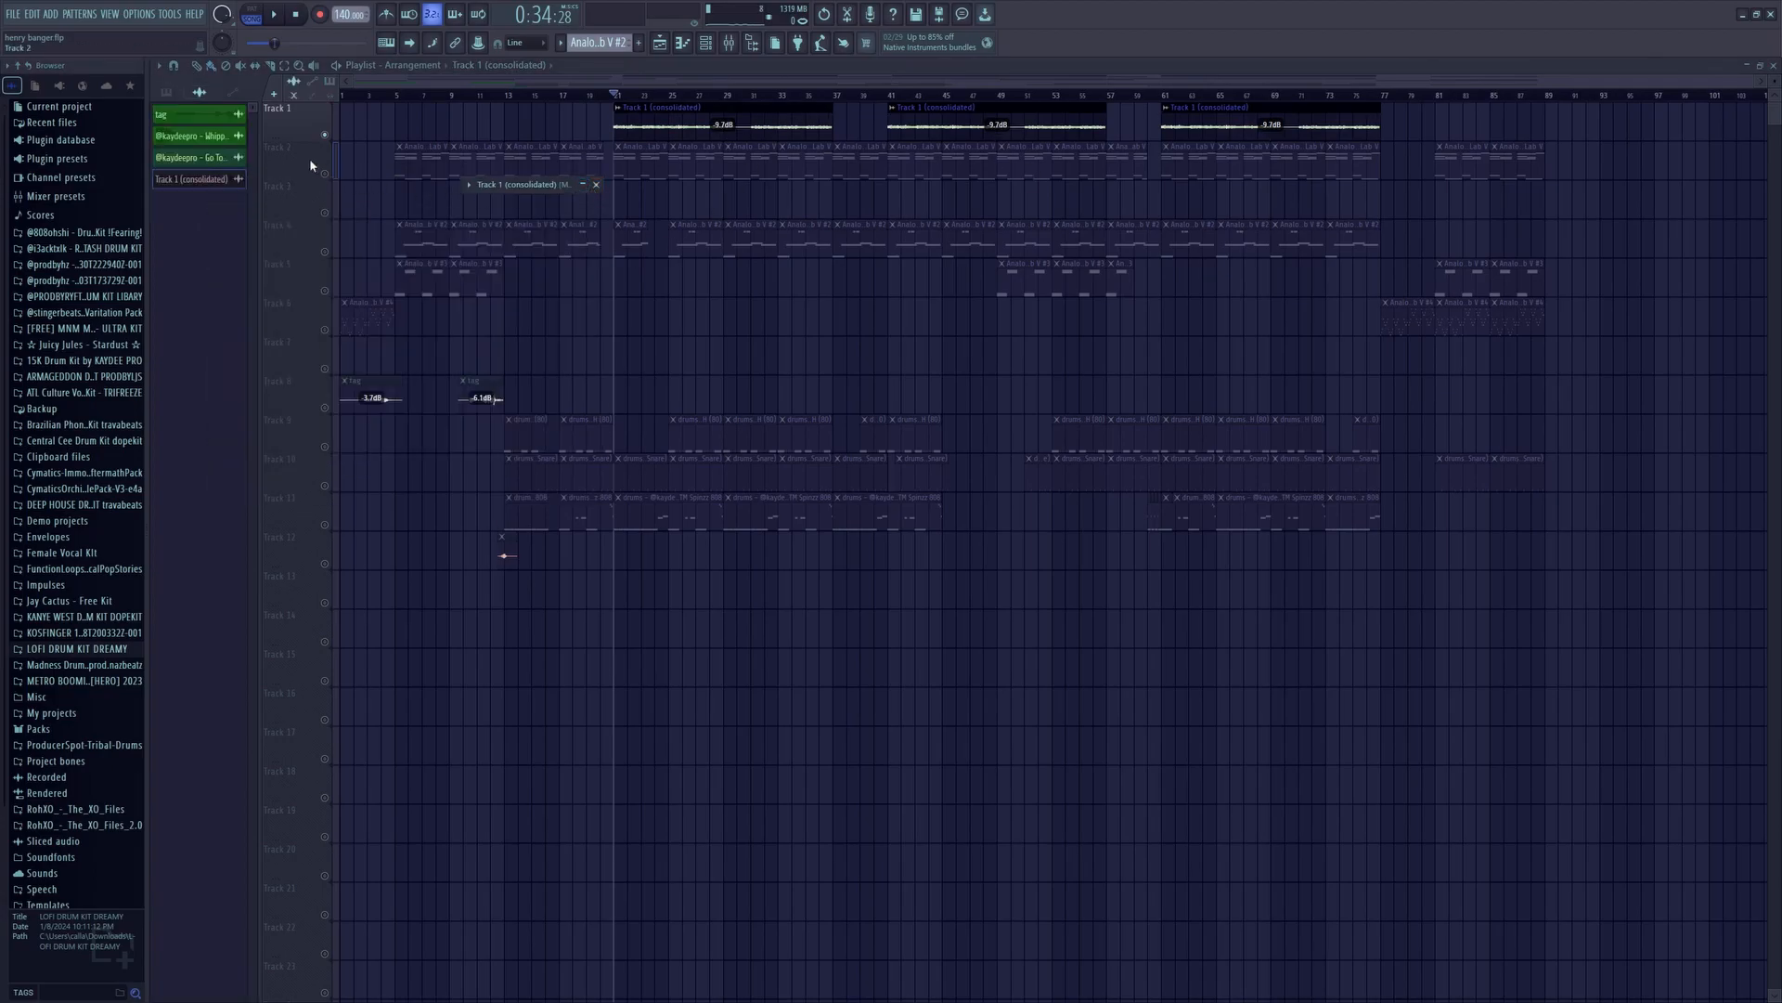
left_click(596, 184)
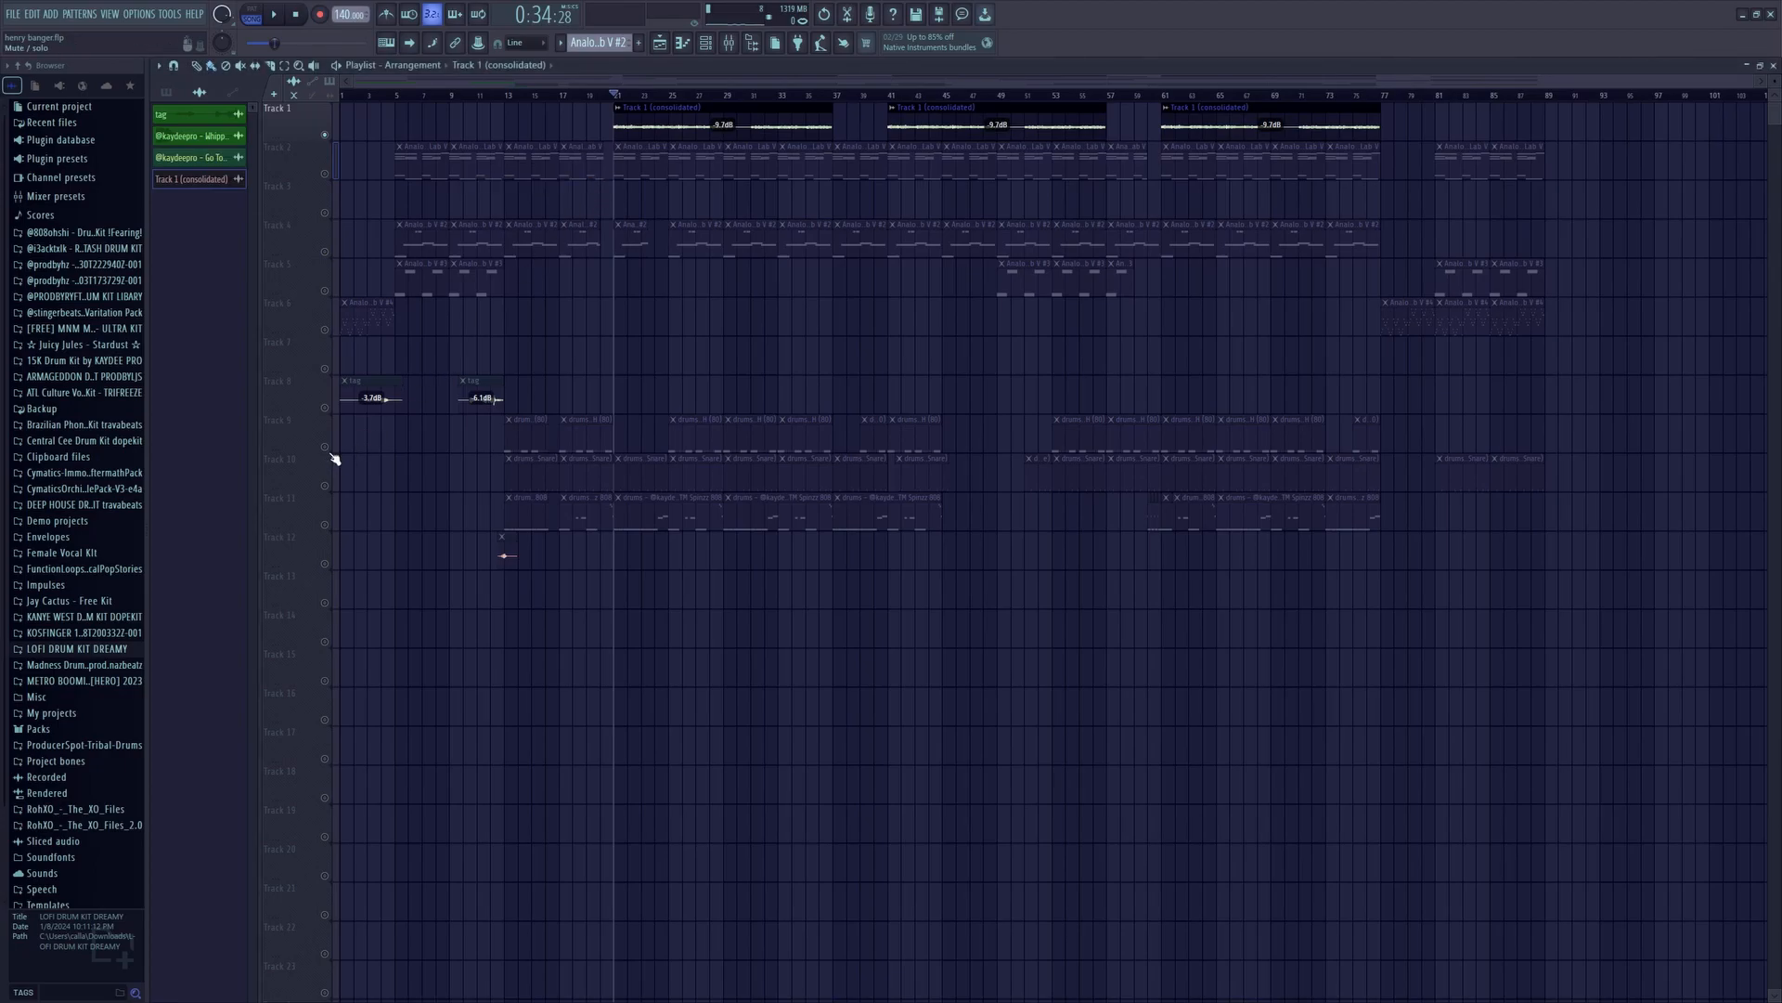
- Solo Tracks 1, 2, 4 and 5 together and play back the combined melody from bar 49
left_click(324, 290, "ctrl")
left_click(325, 251)
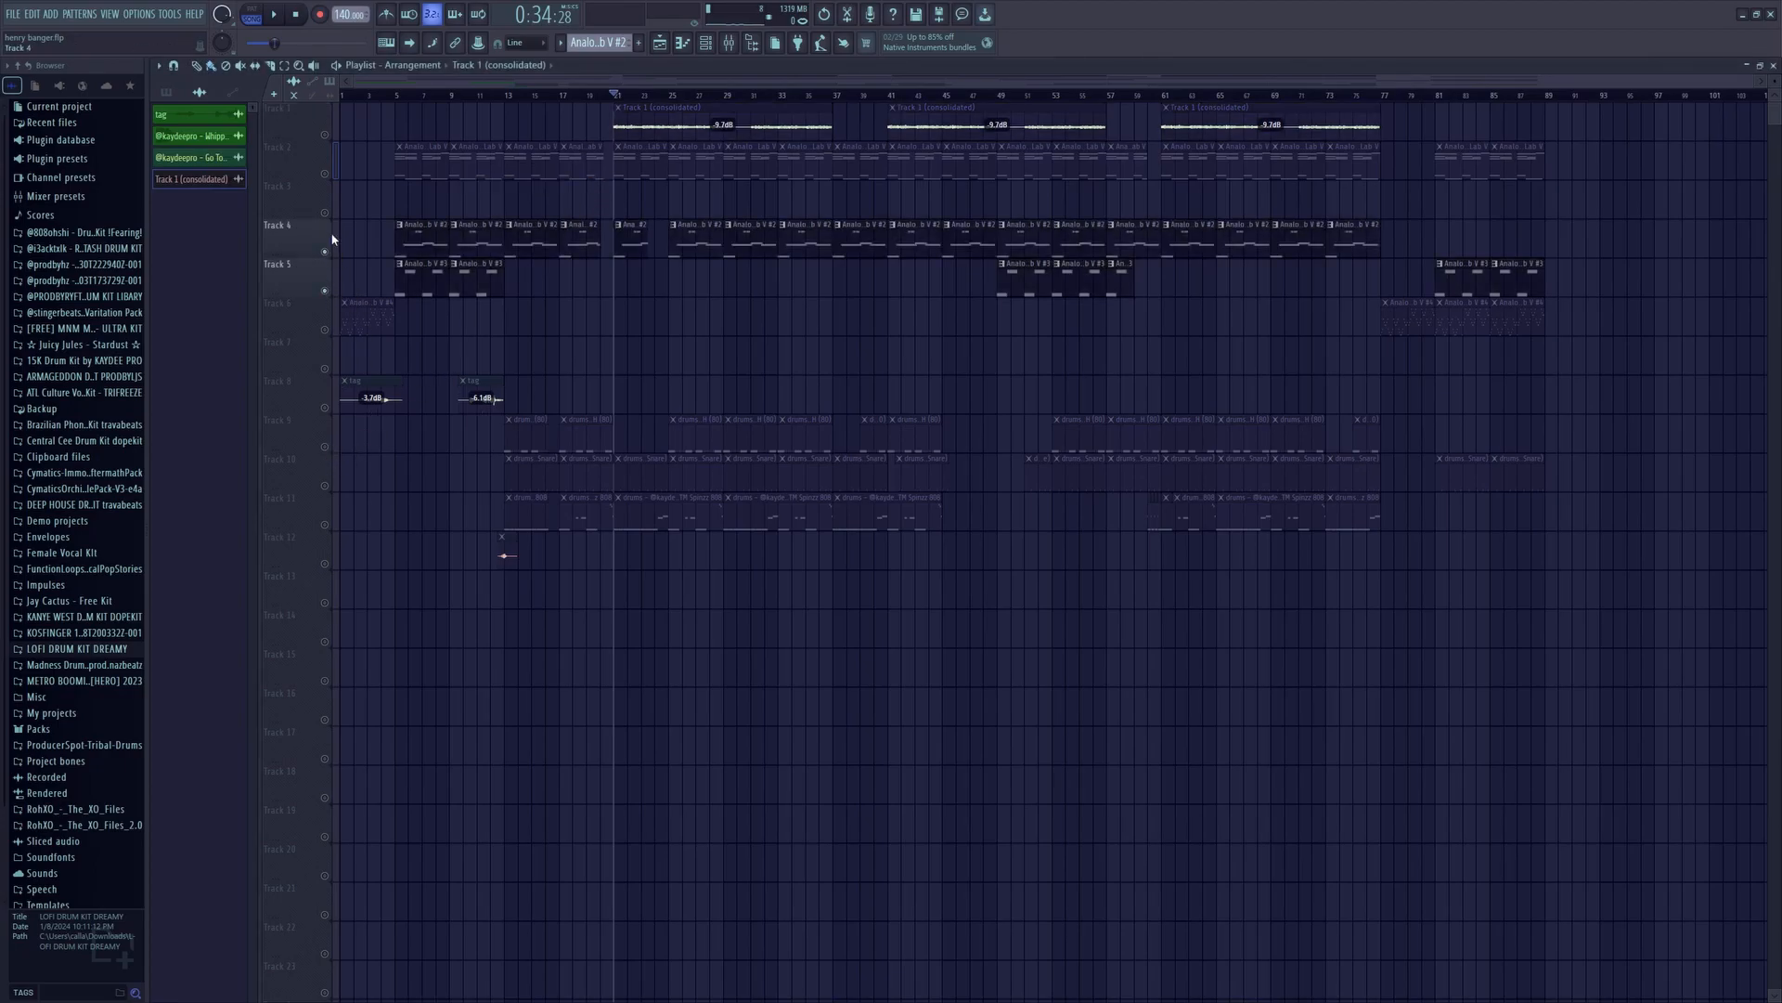
left_click(326, 174)
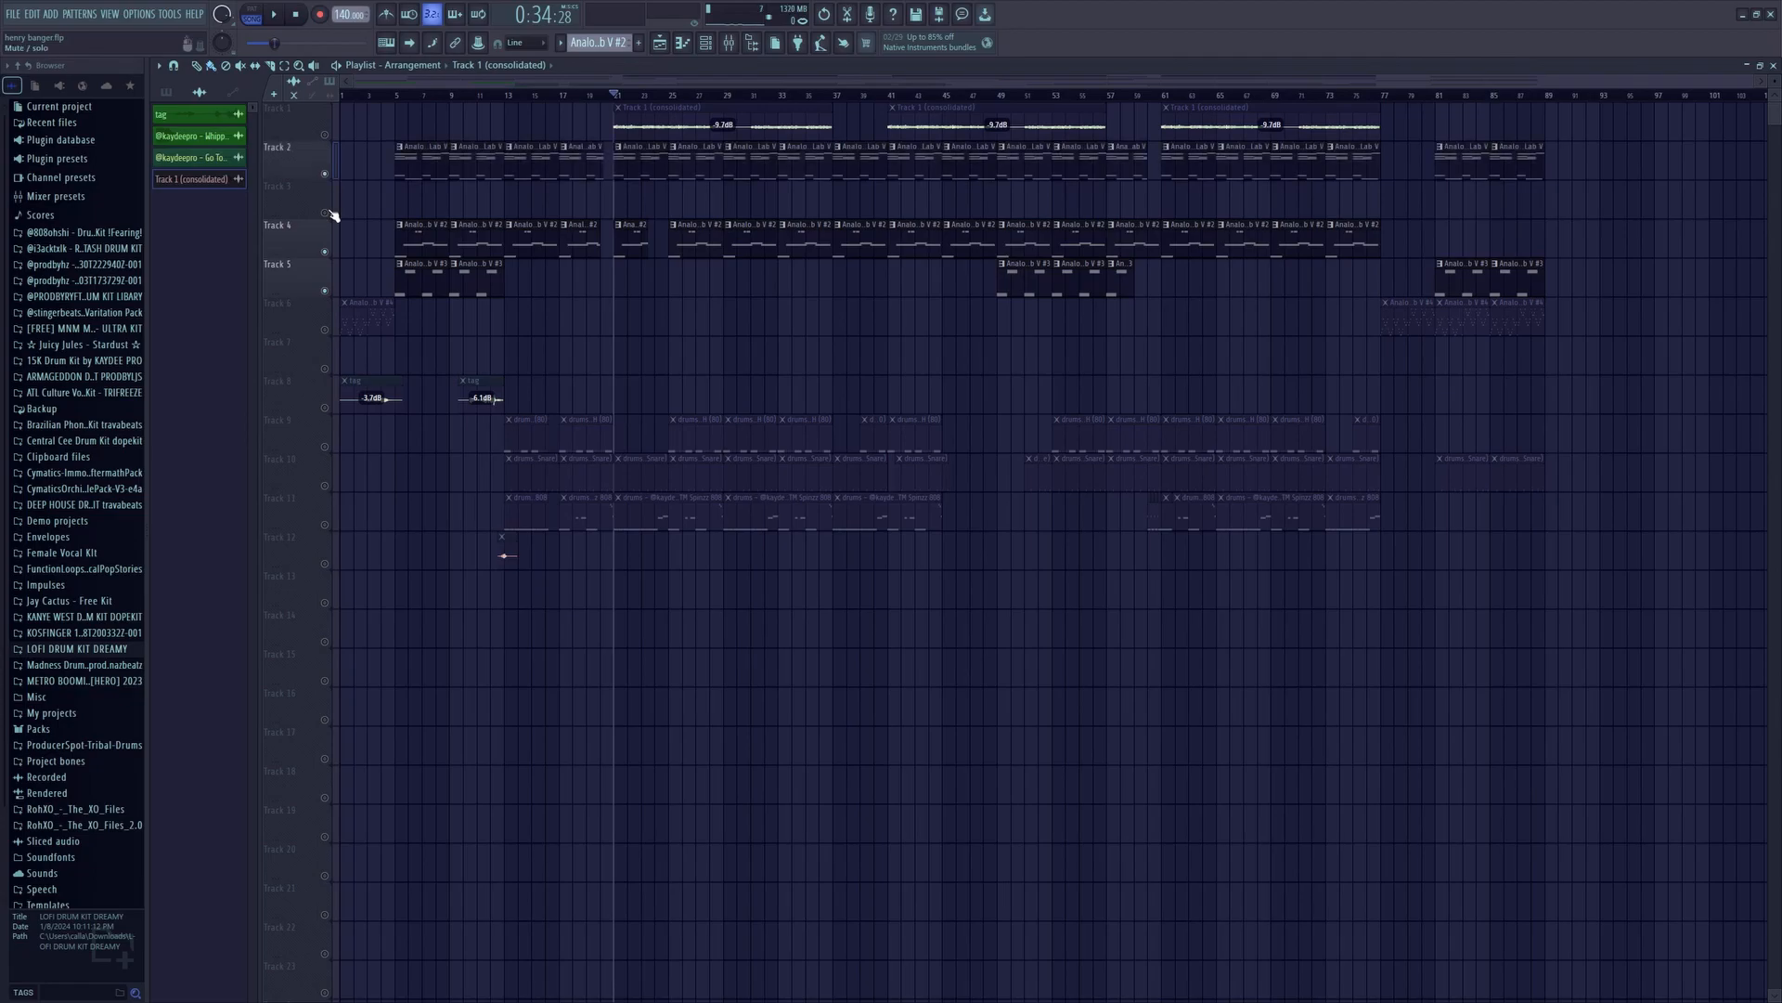
left_click(326, 135)
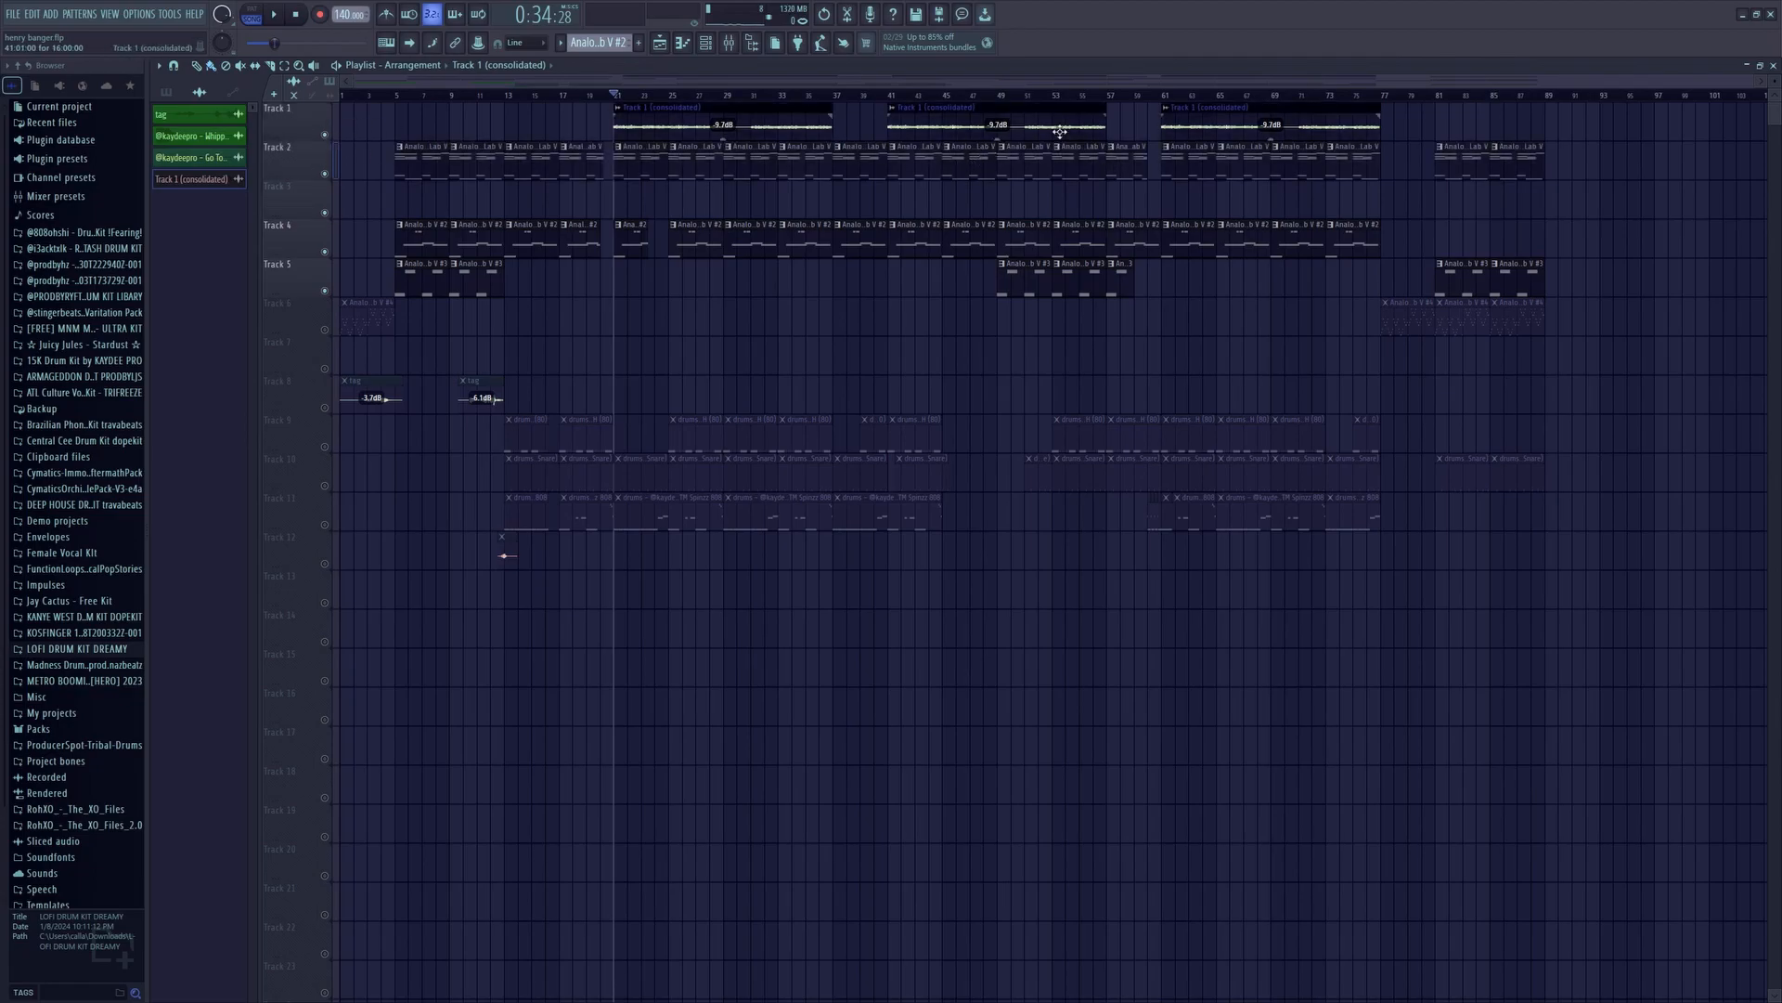
left_click(999, 97)
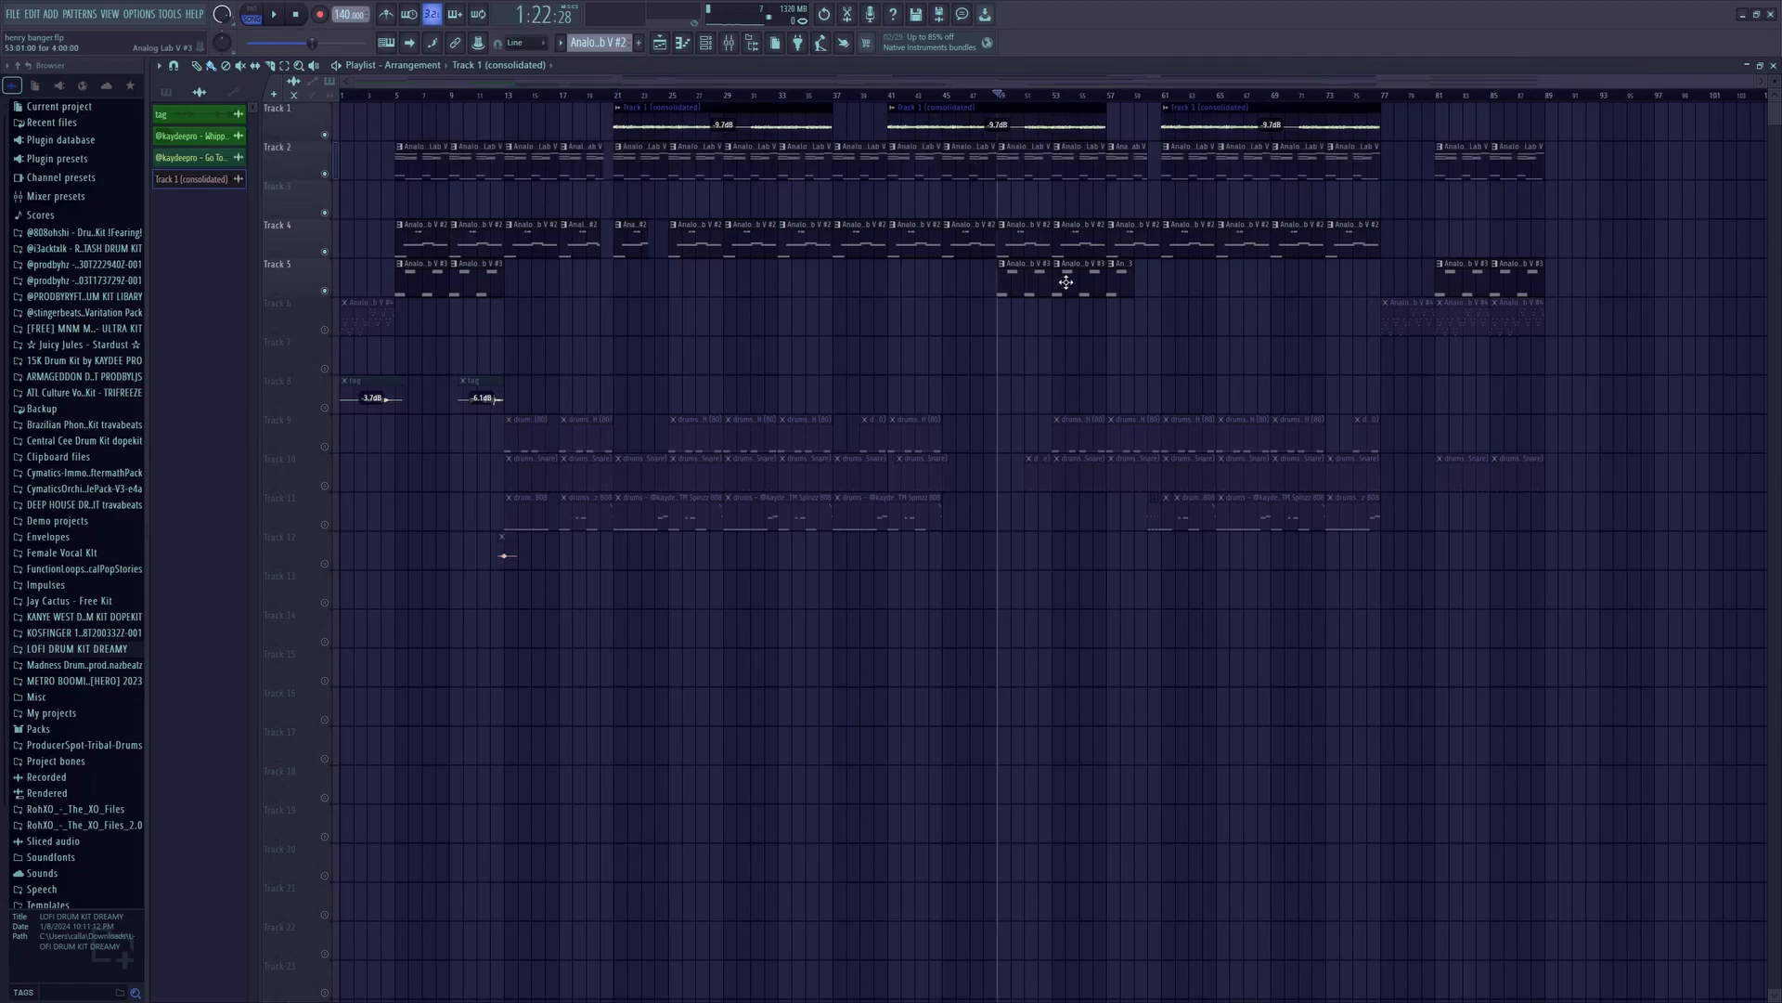
key("space")
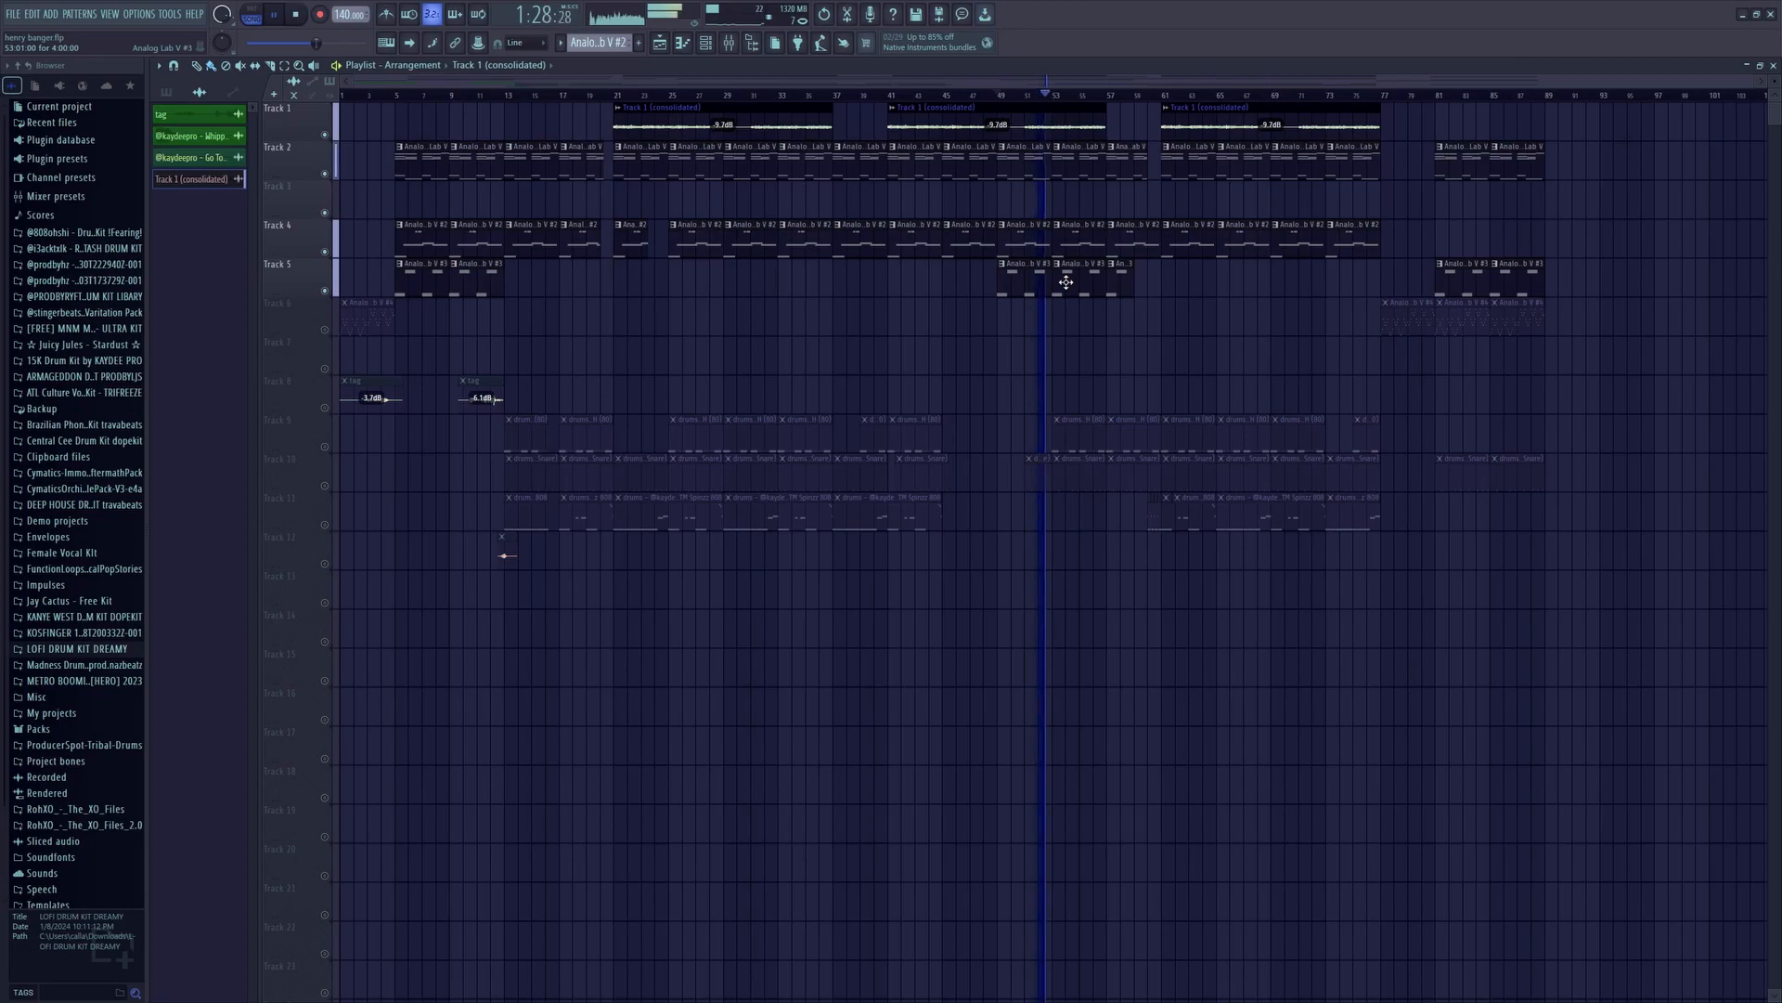
key("space")
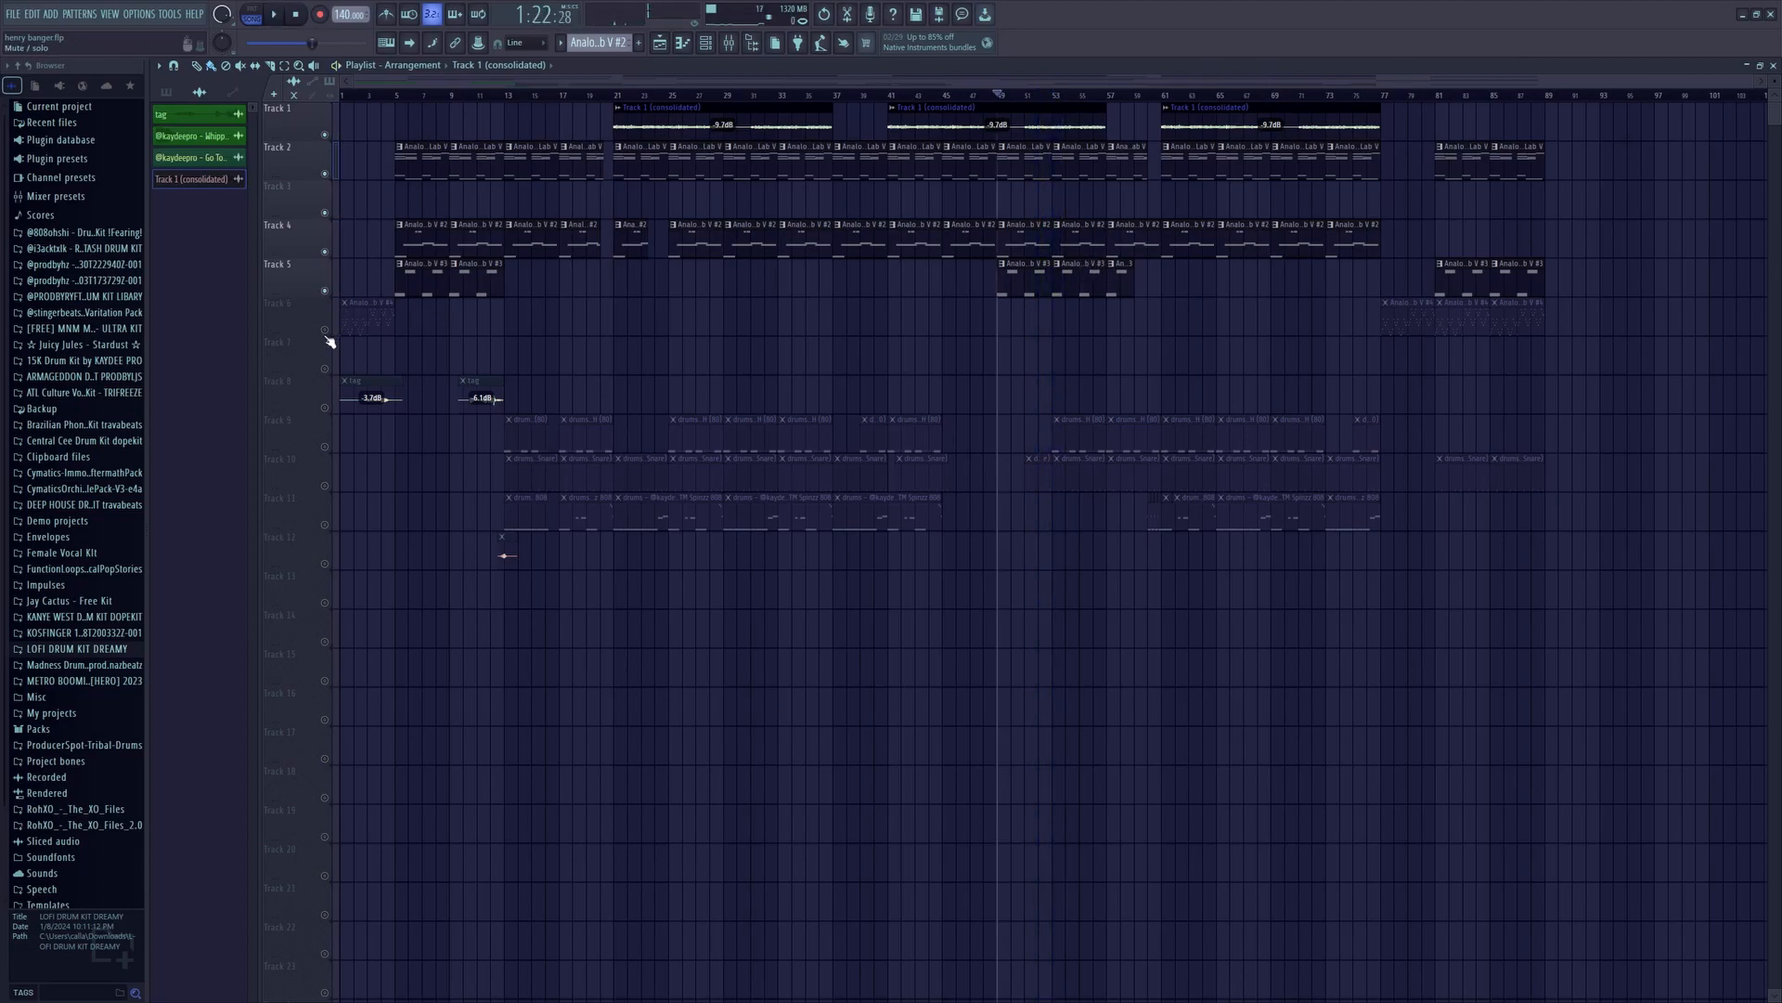
- Solo the drum Tracks 9, 10 and 11 together and play them back from bar 13
right_click(325, 447)
left_click(508, 96)
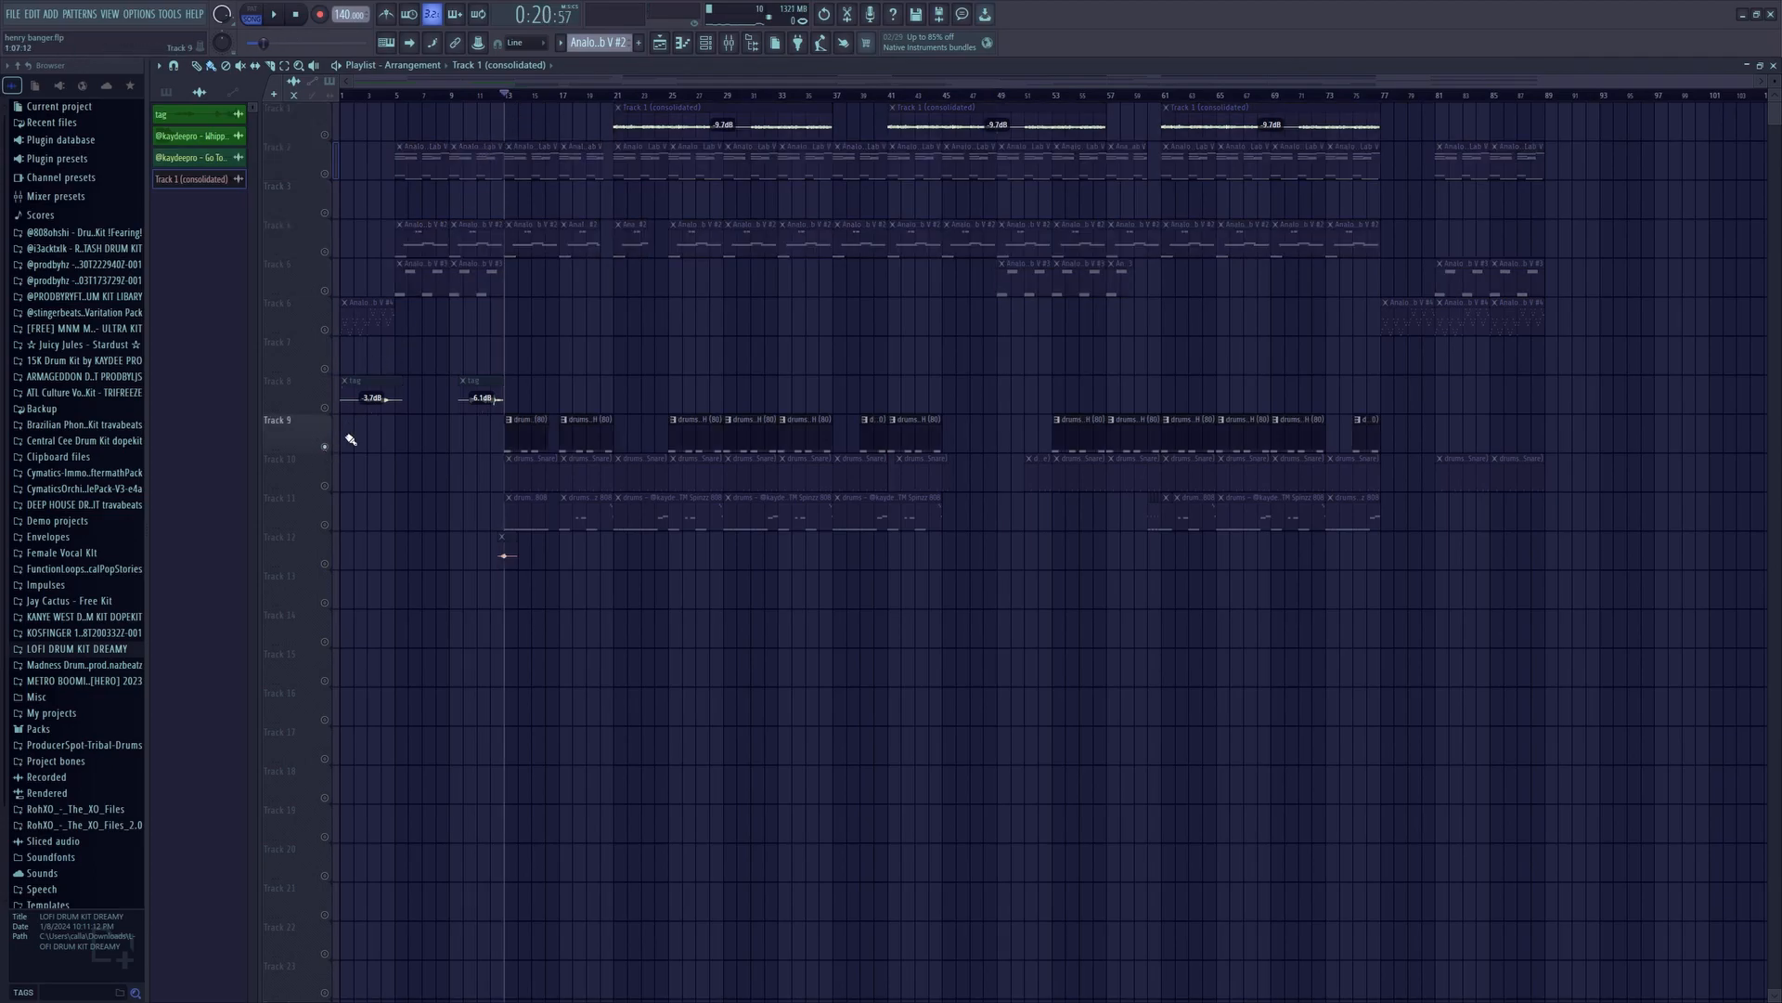
left_click(326, 488)
left_click(326, 525)
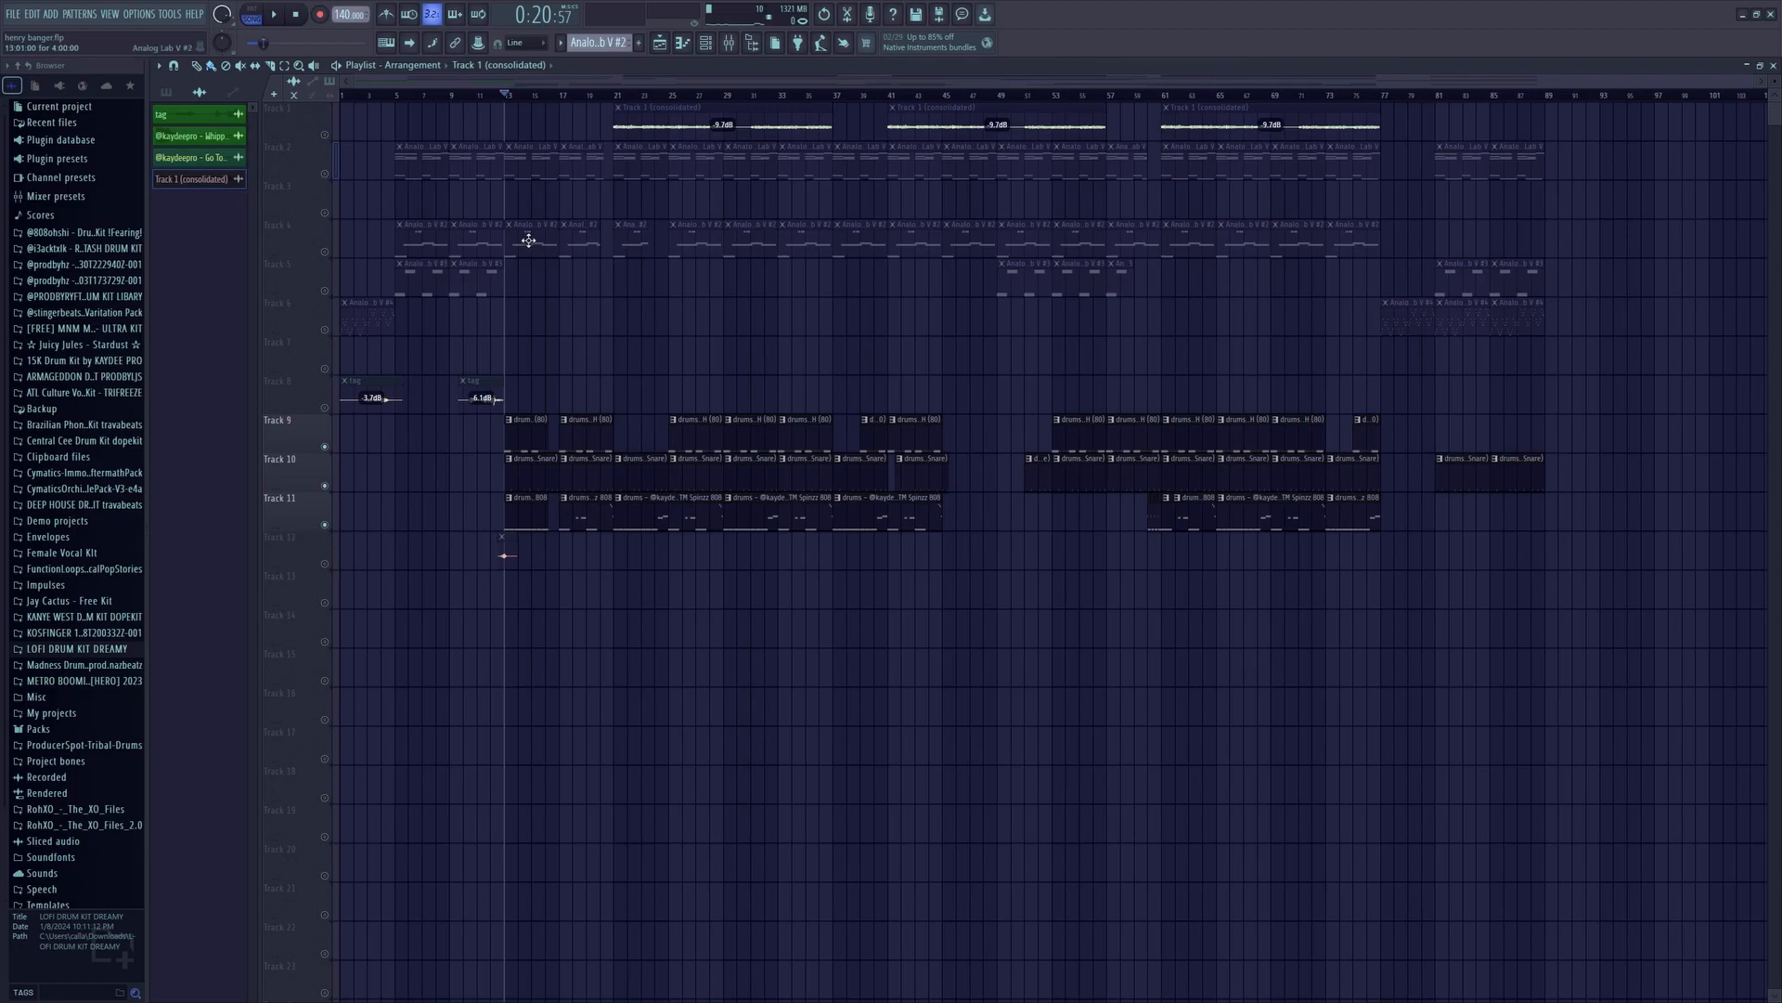
key("space")
scroll(524, 96, "up", 1)
scroll(524, 96, "up", 3)
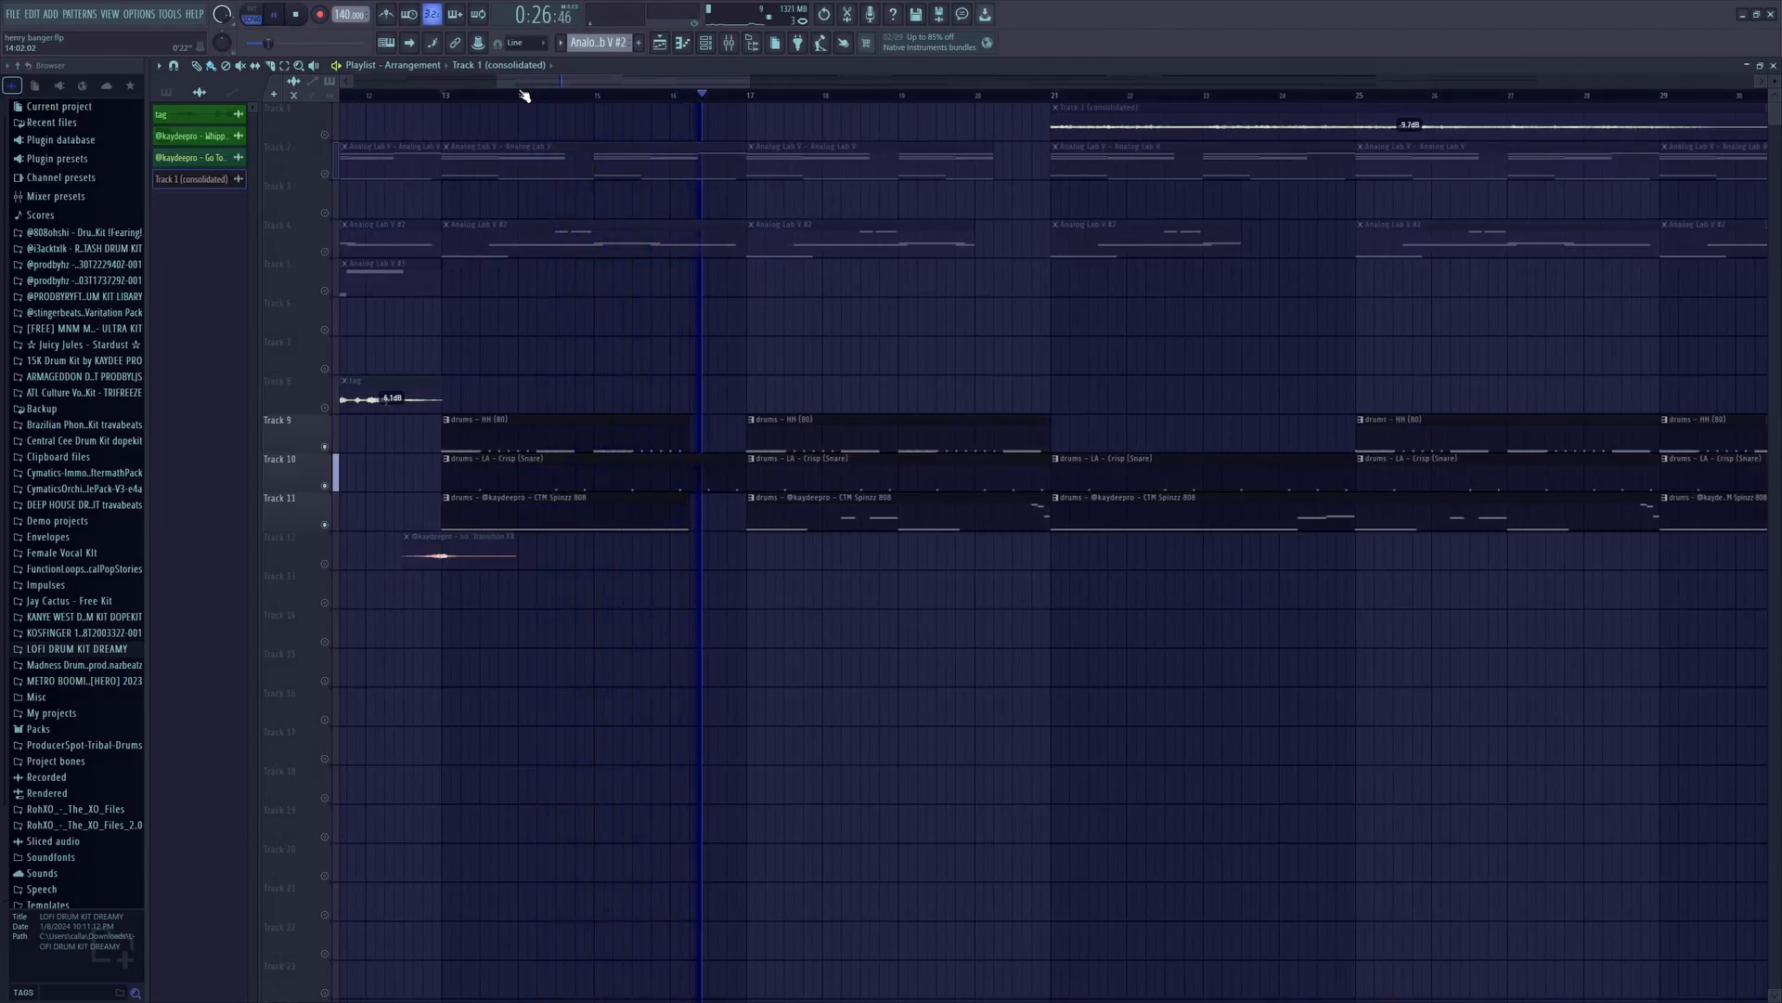
key("space")
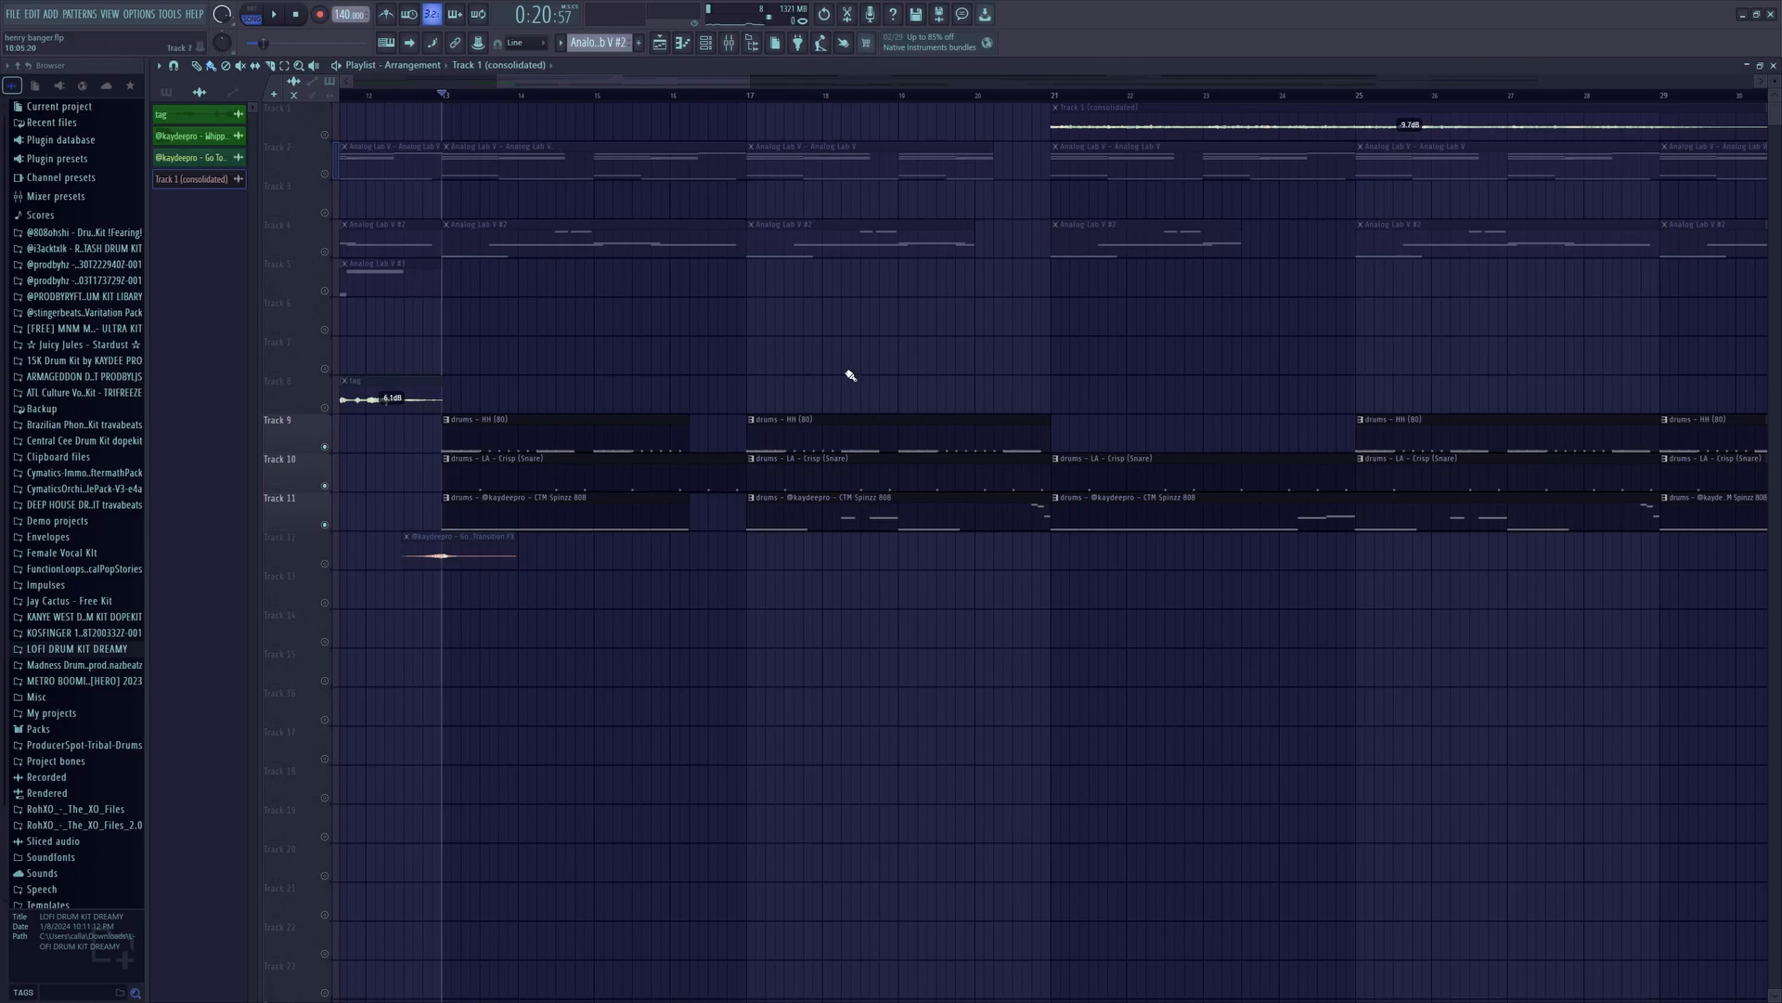
- Solo Track 11 alone and bring up the unsorted channels in the channel rack
left_click(325, 524, "ctrl")
left_click(706, 43)
left_click(821, 256)
left_click(829, 303)
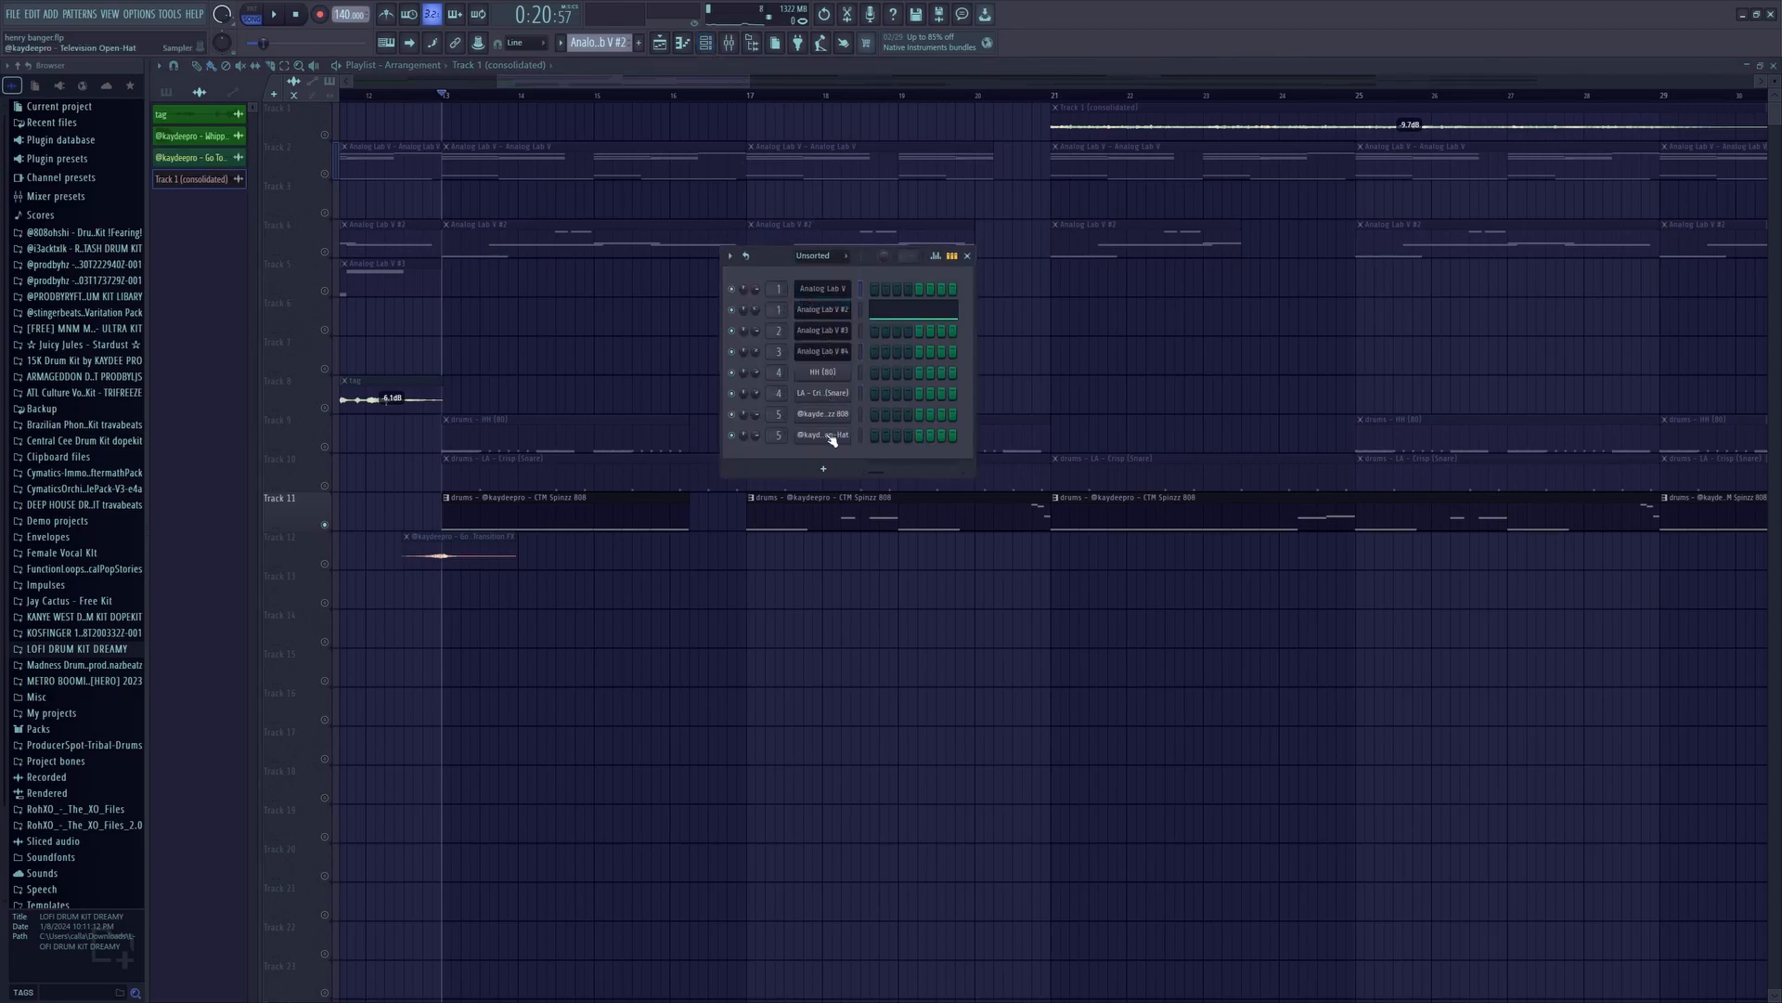
- Audition the 808 sample in its sampler channel settings and close them
left_click(823, 414)
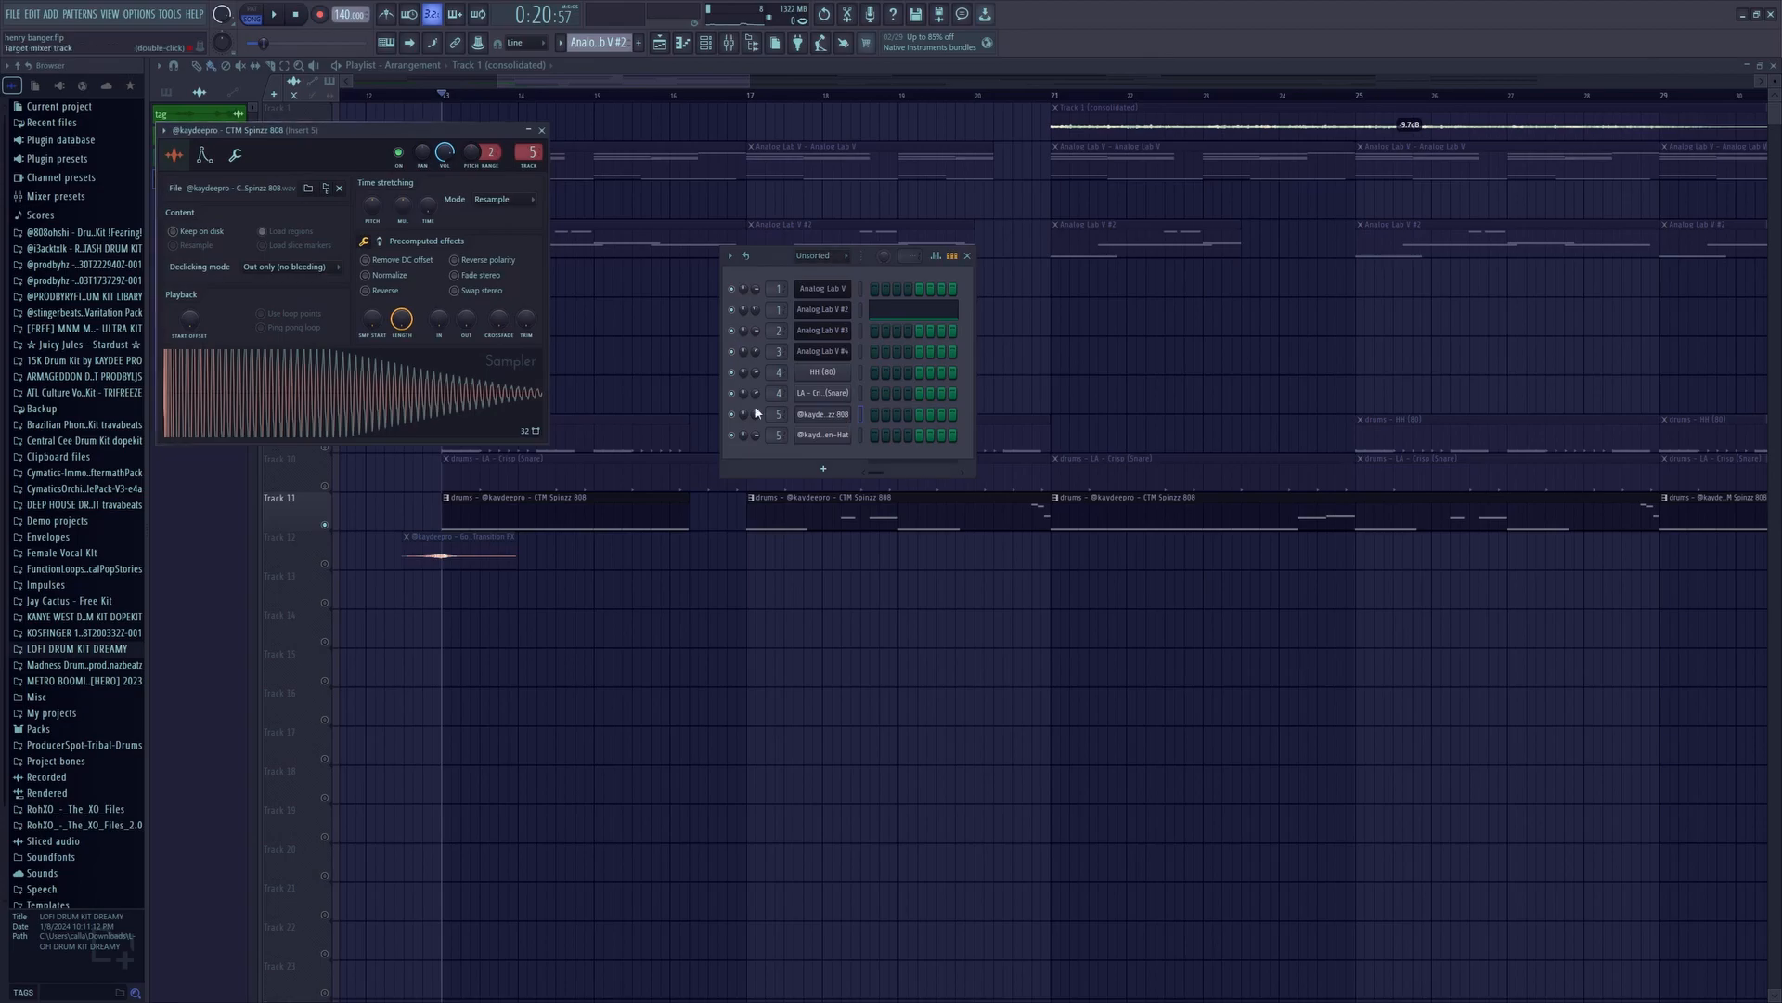
left_click(426, 406)
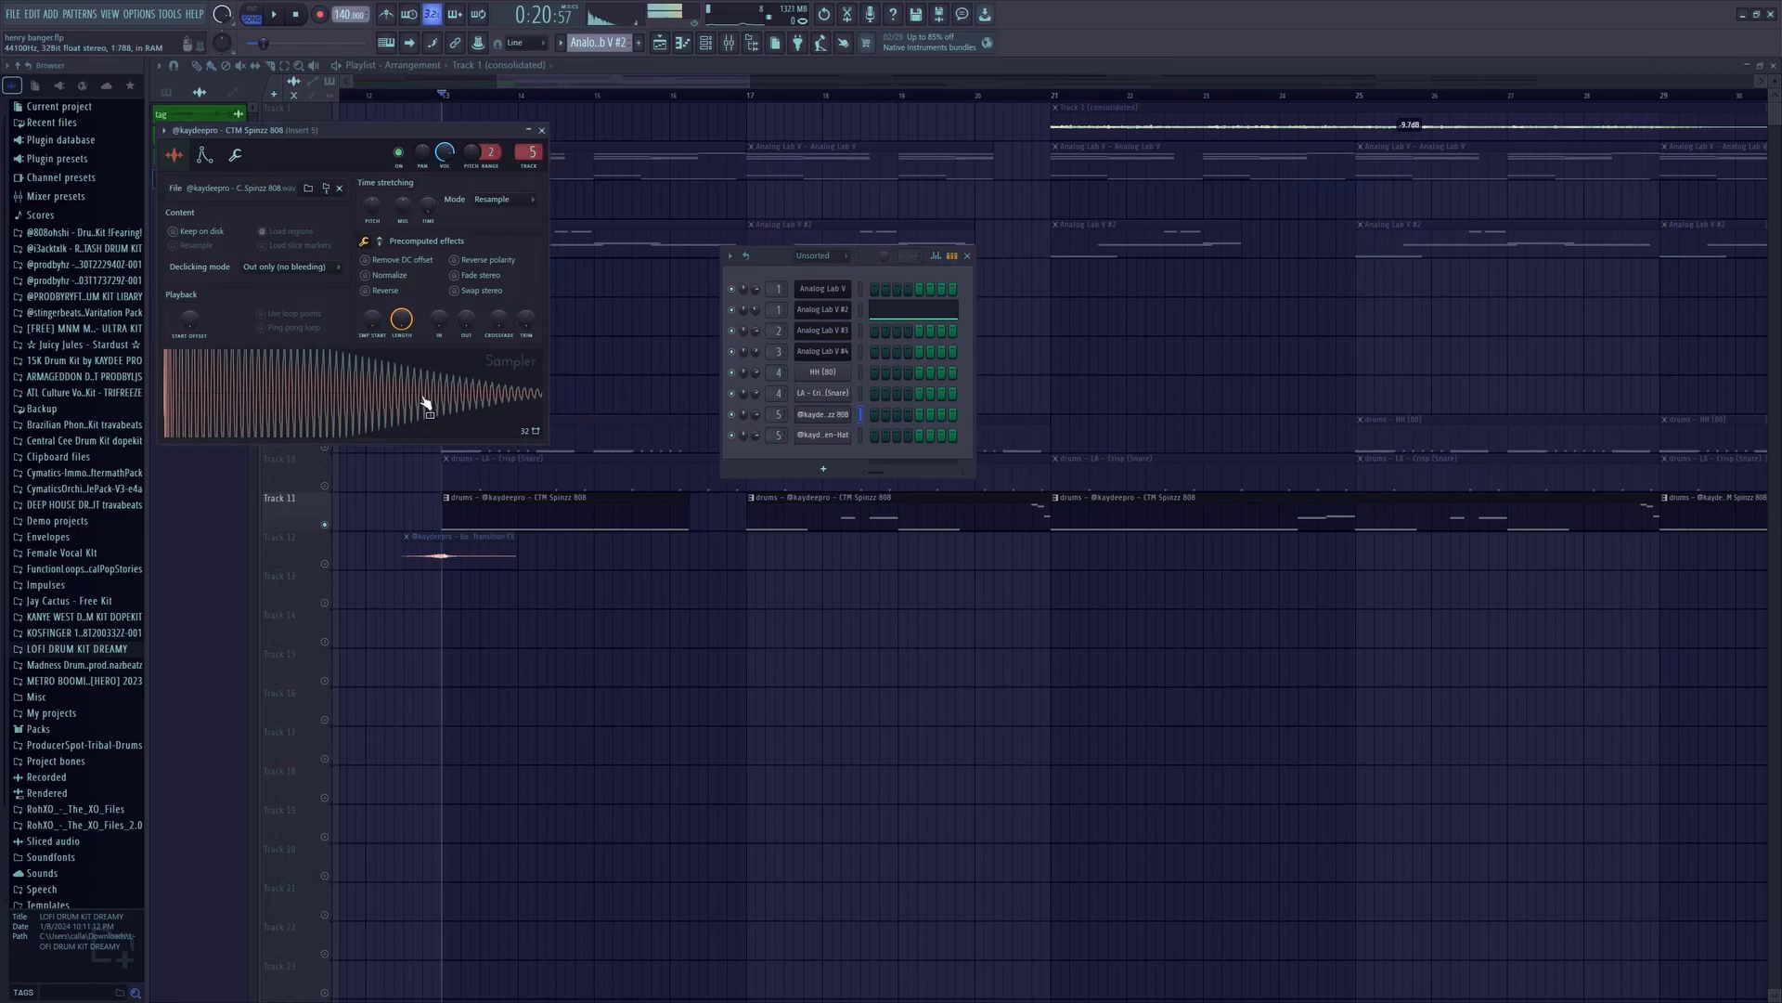
left_click(542, 130)
left_click(839, 412)
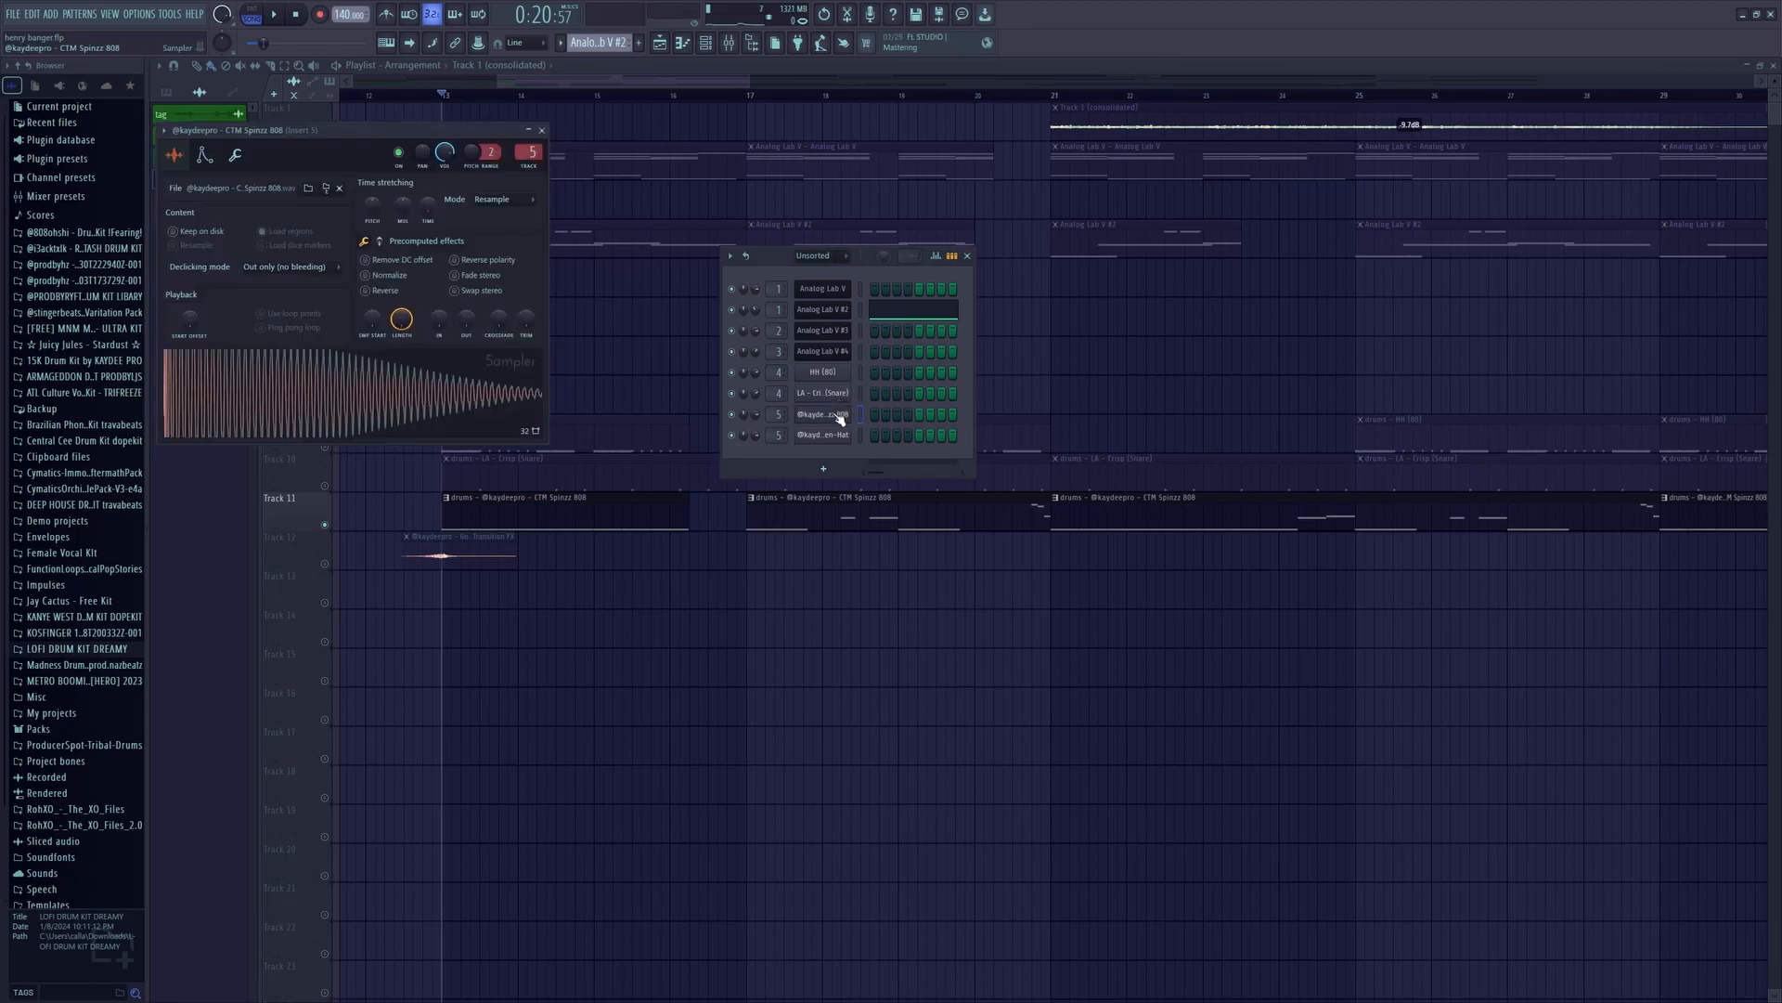
left_click(542, 130)
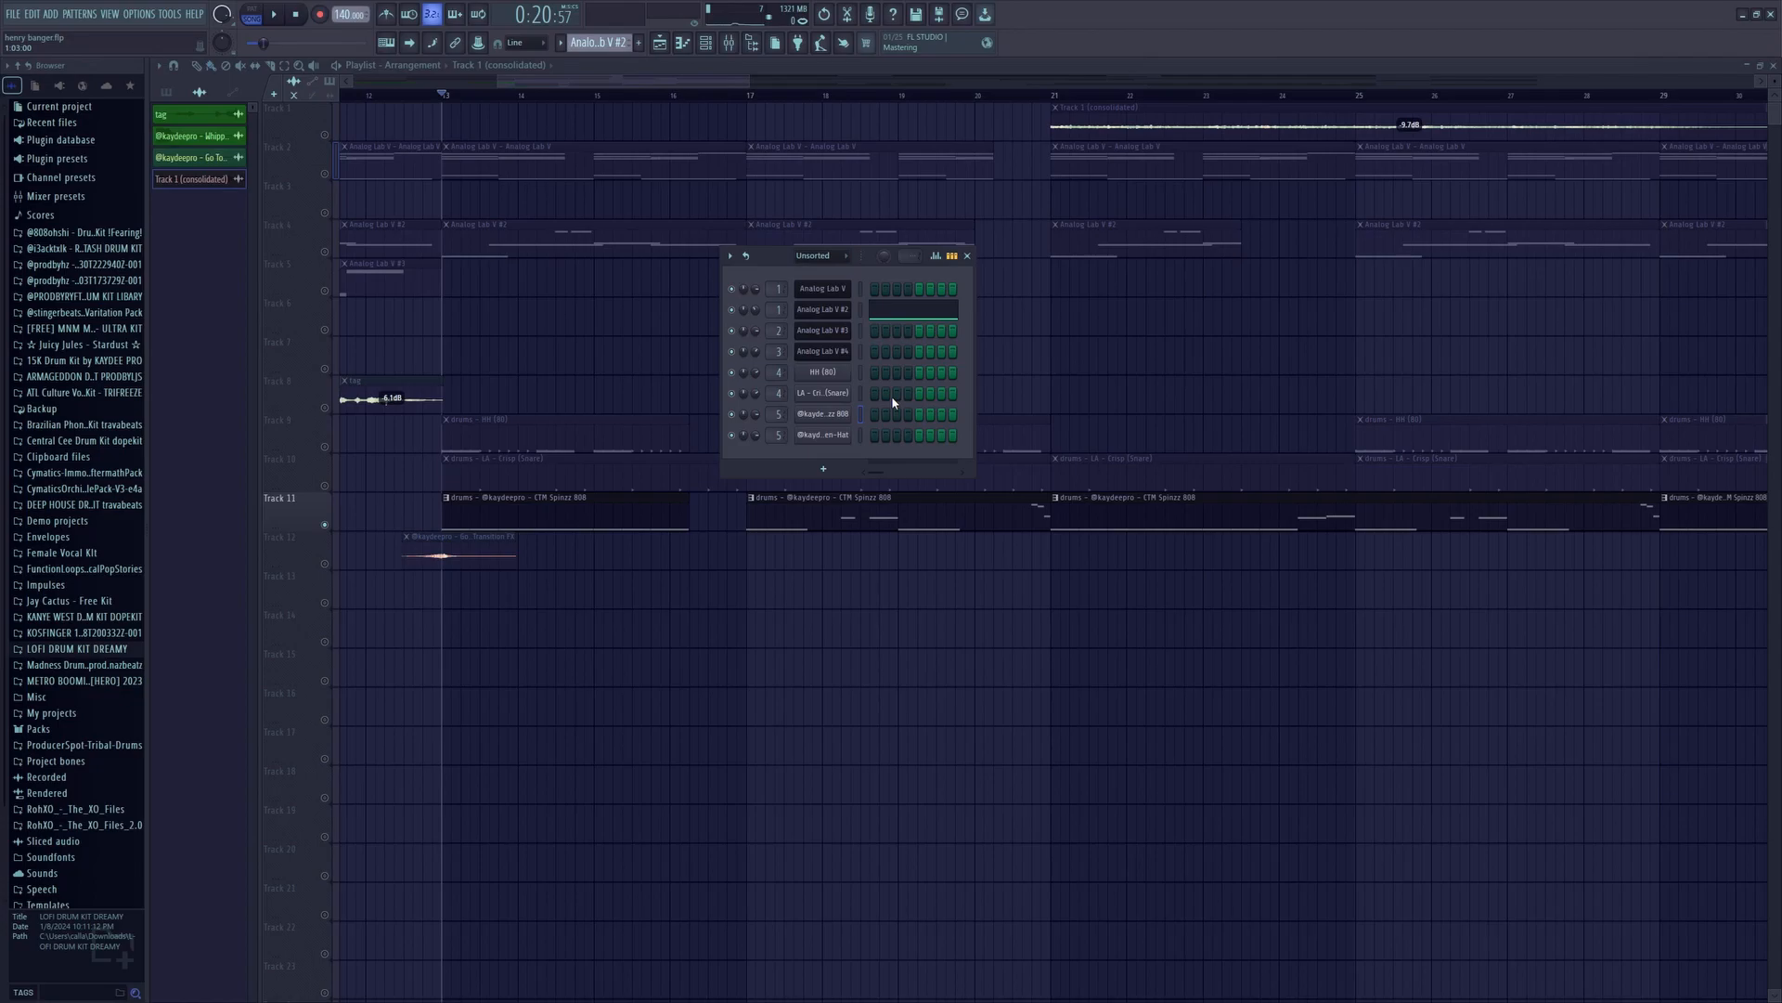
- Audition the LA - Crisp (Snare) sample in its sampler channel settings and close them
left_click(844, 398)
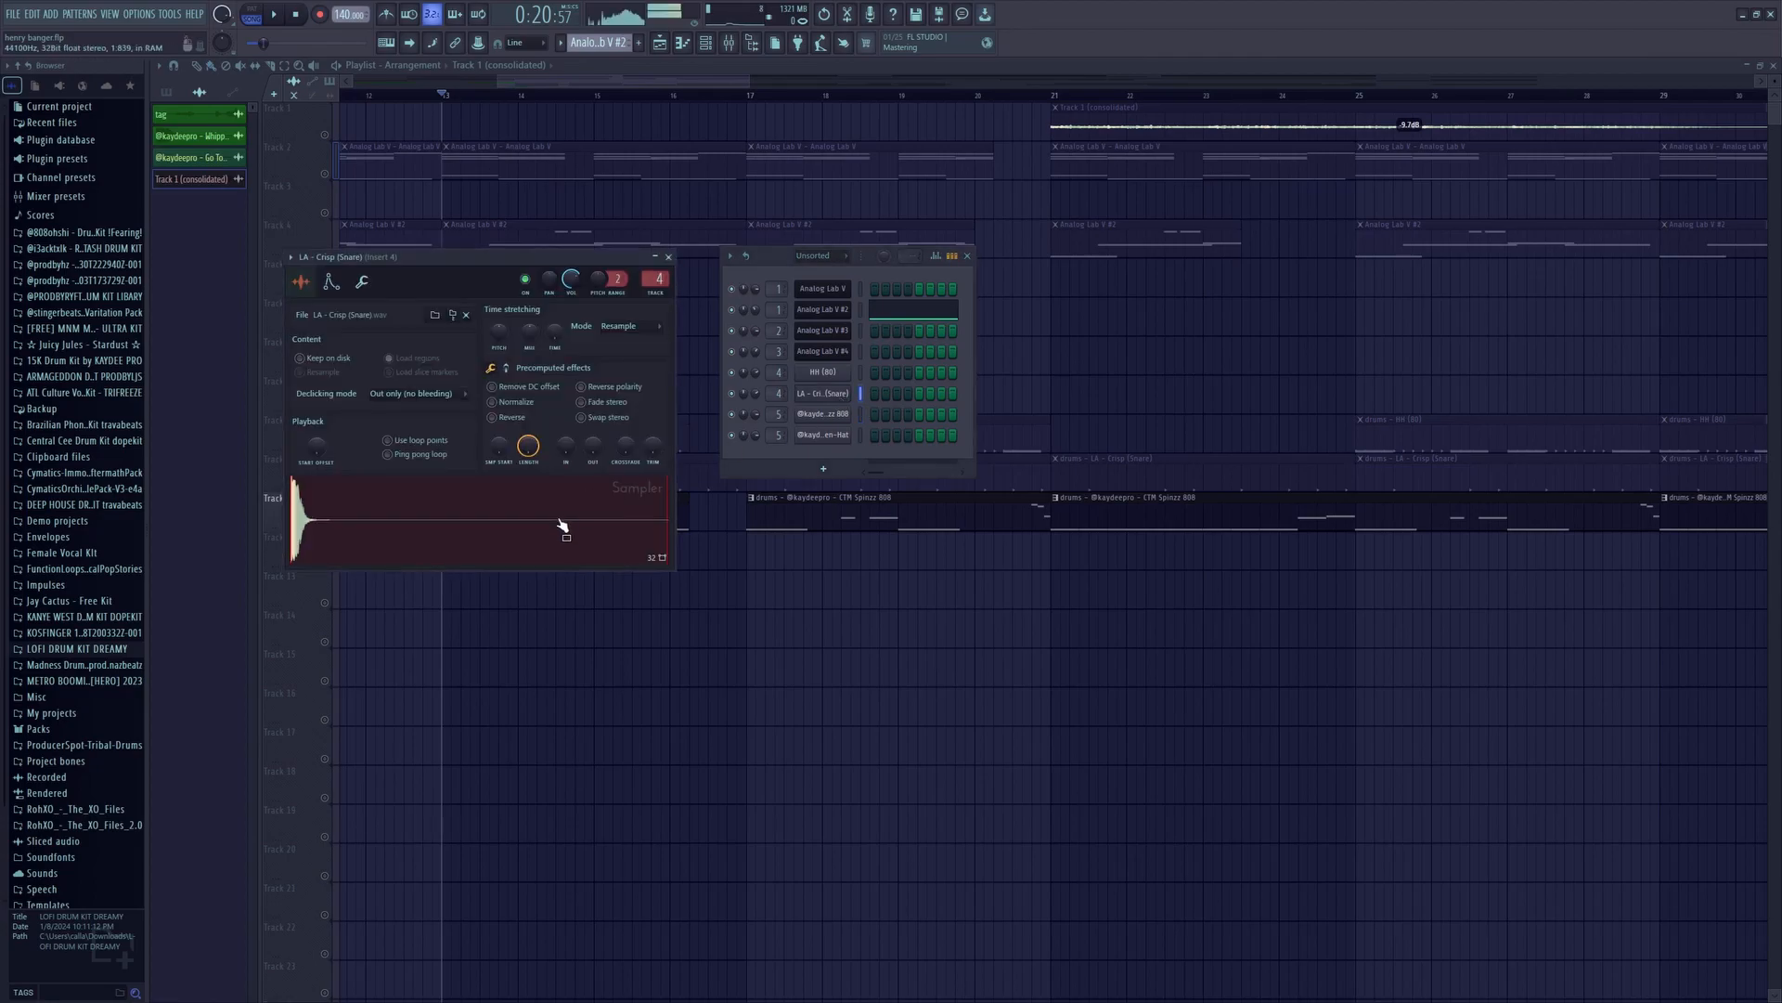
left_click(670, 263)
left_click(824, 393)
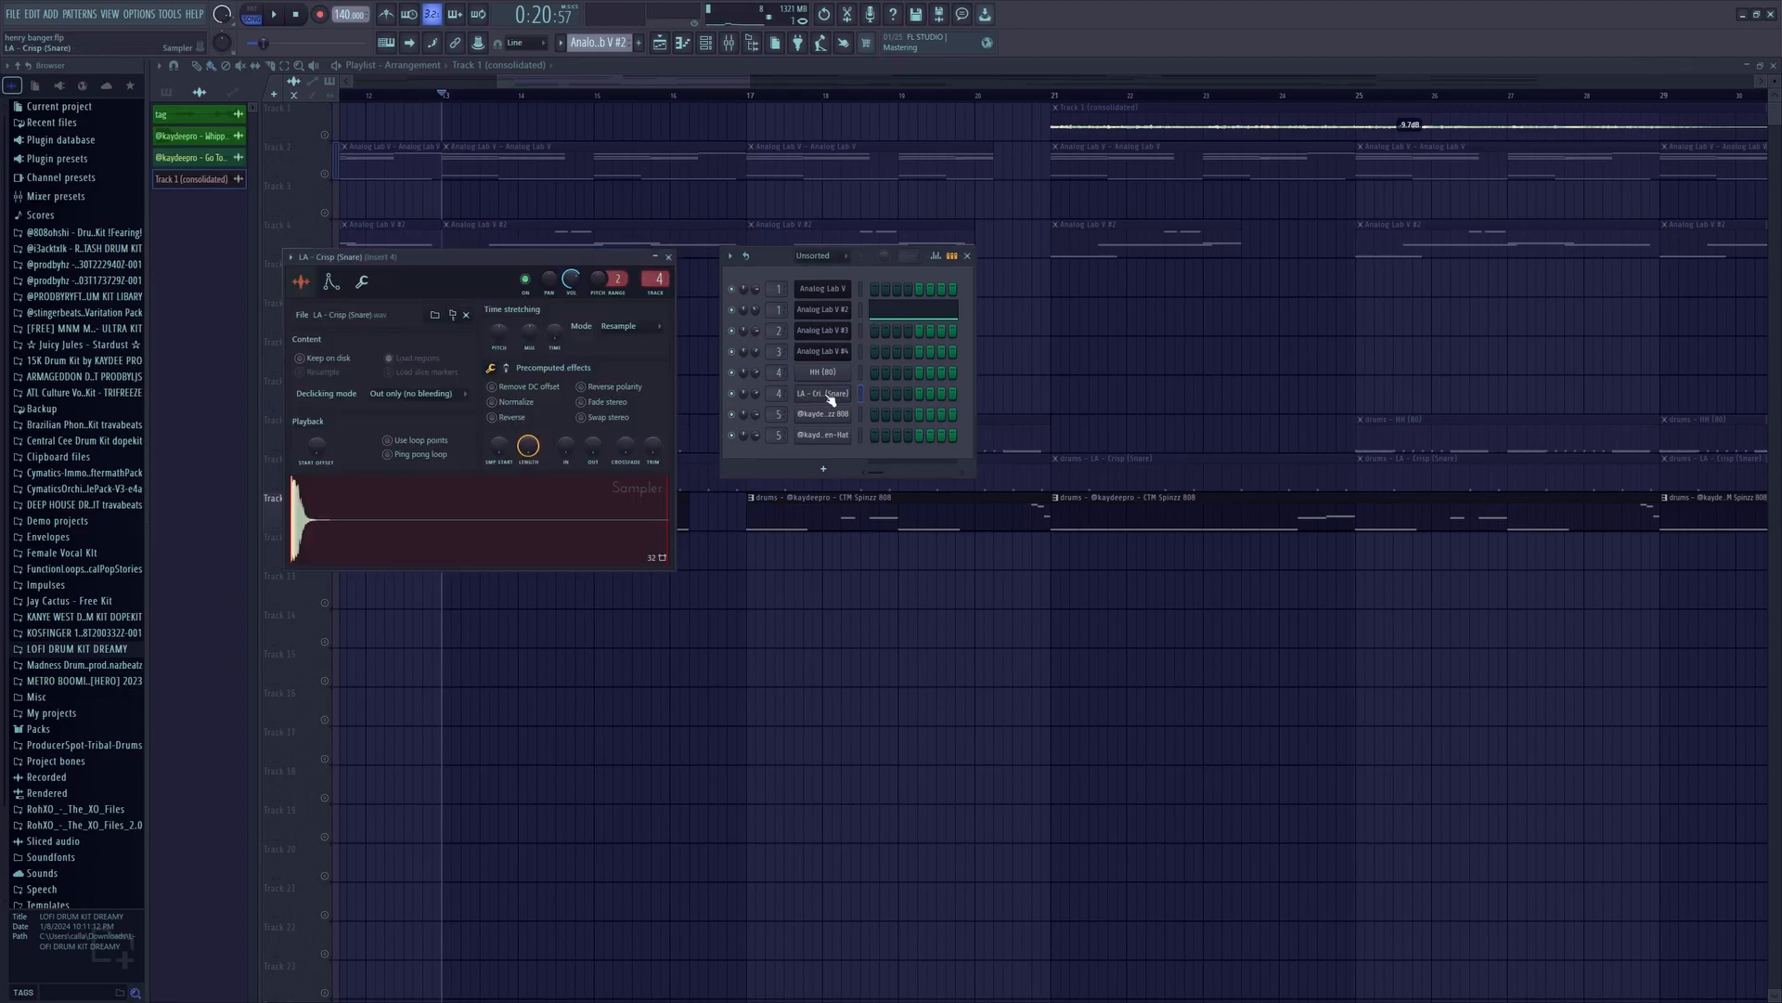
left_click(669, 256)
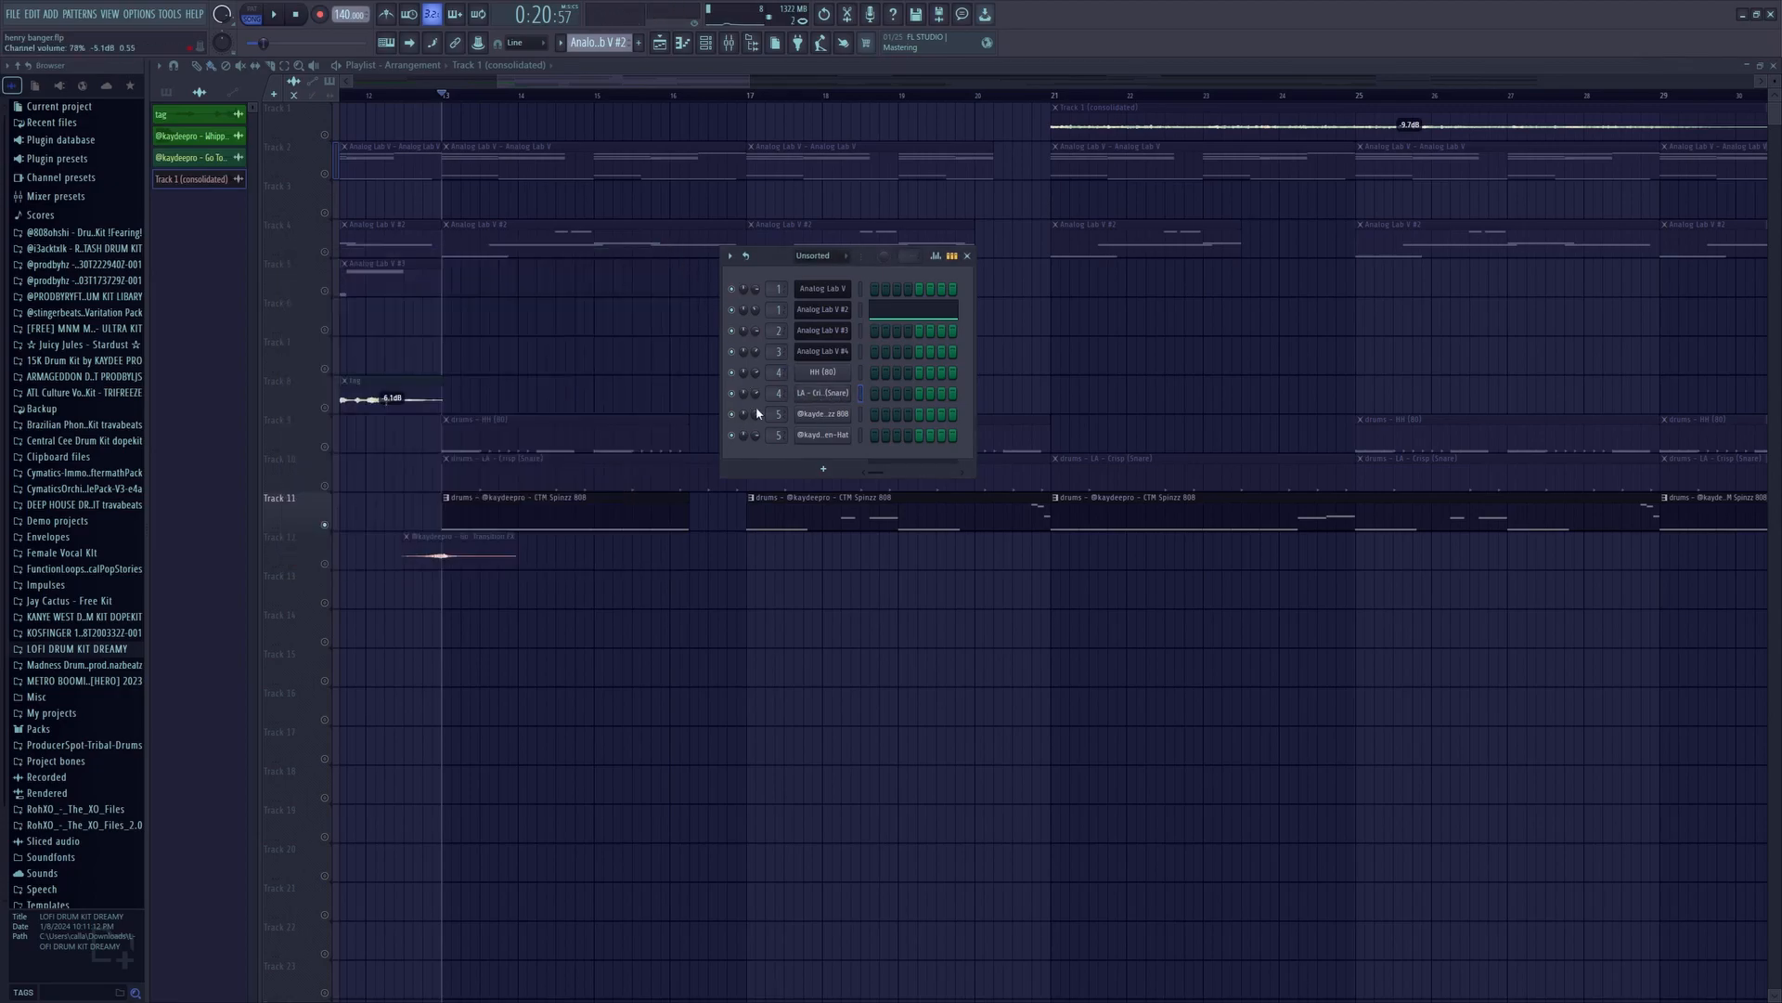
- Enable Tracks 9 and 10 alongside Track 11 and bring up the channel rack again
left_click(324, 448)
left_click(325, 485)
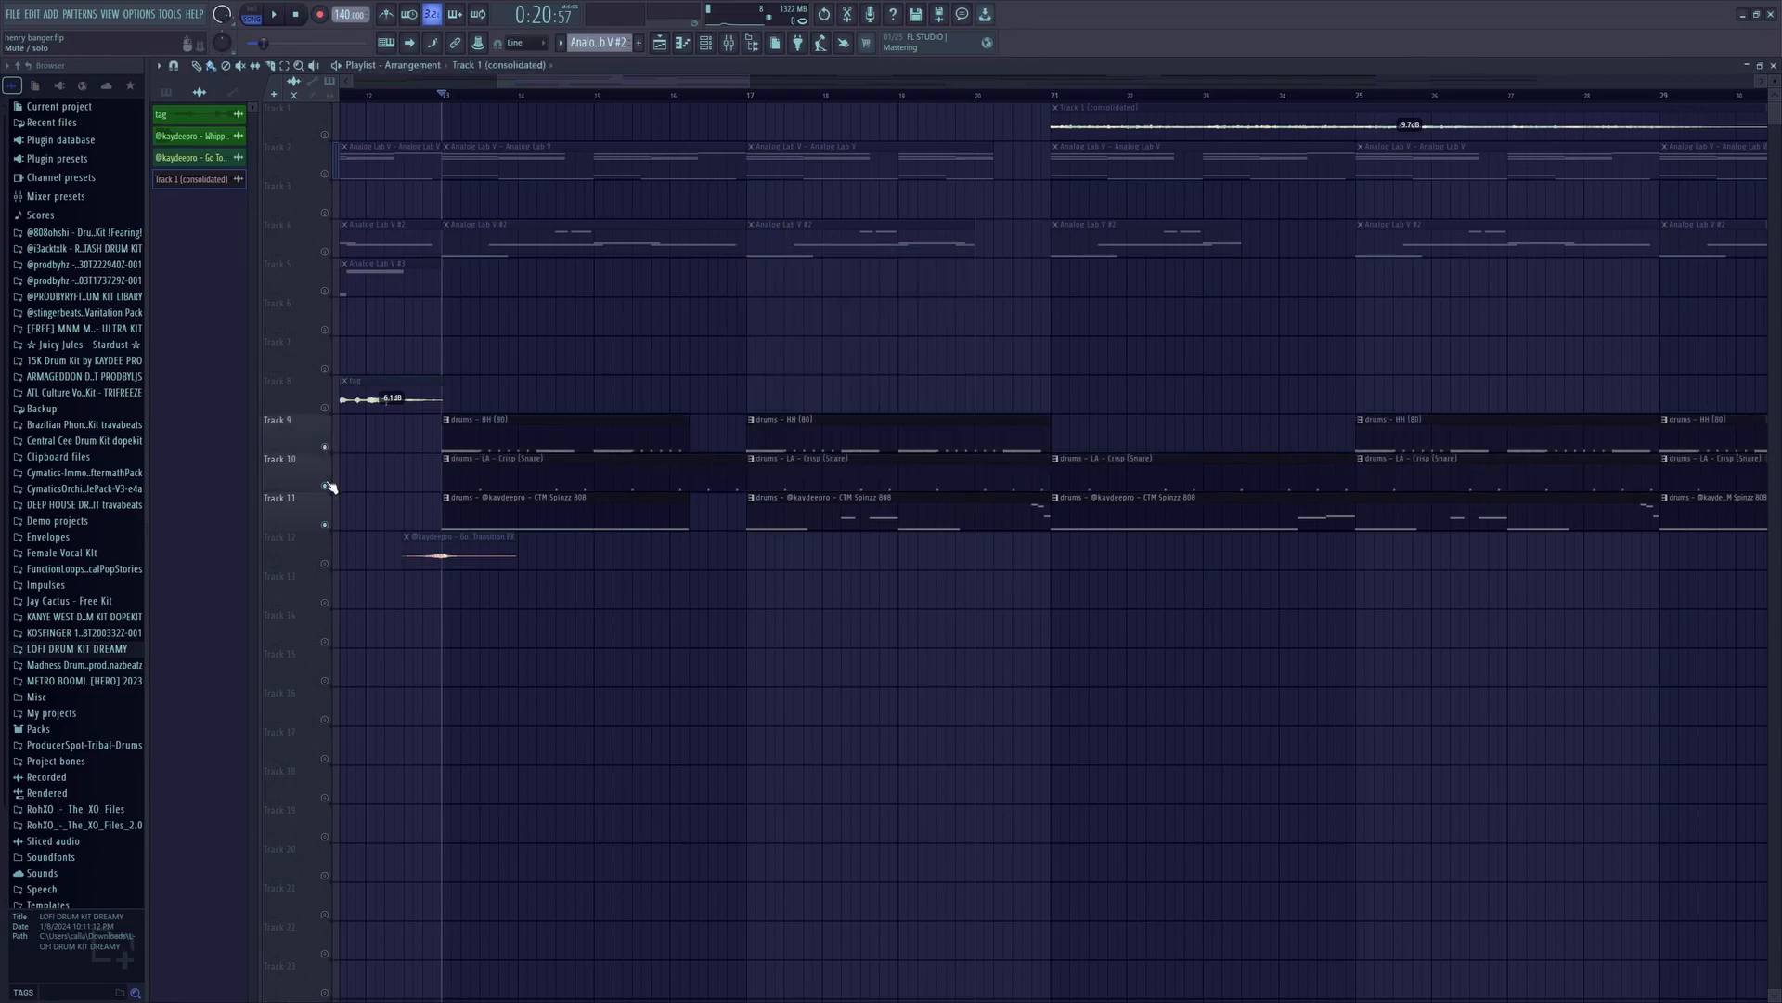
left_click(723, 46)
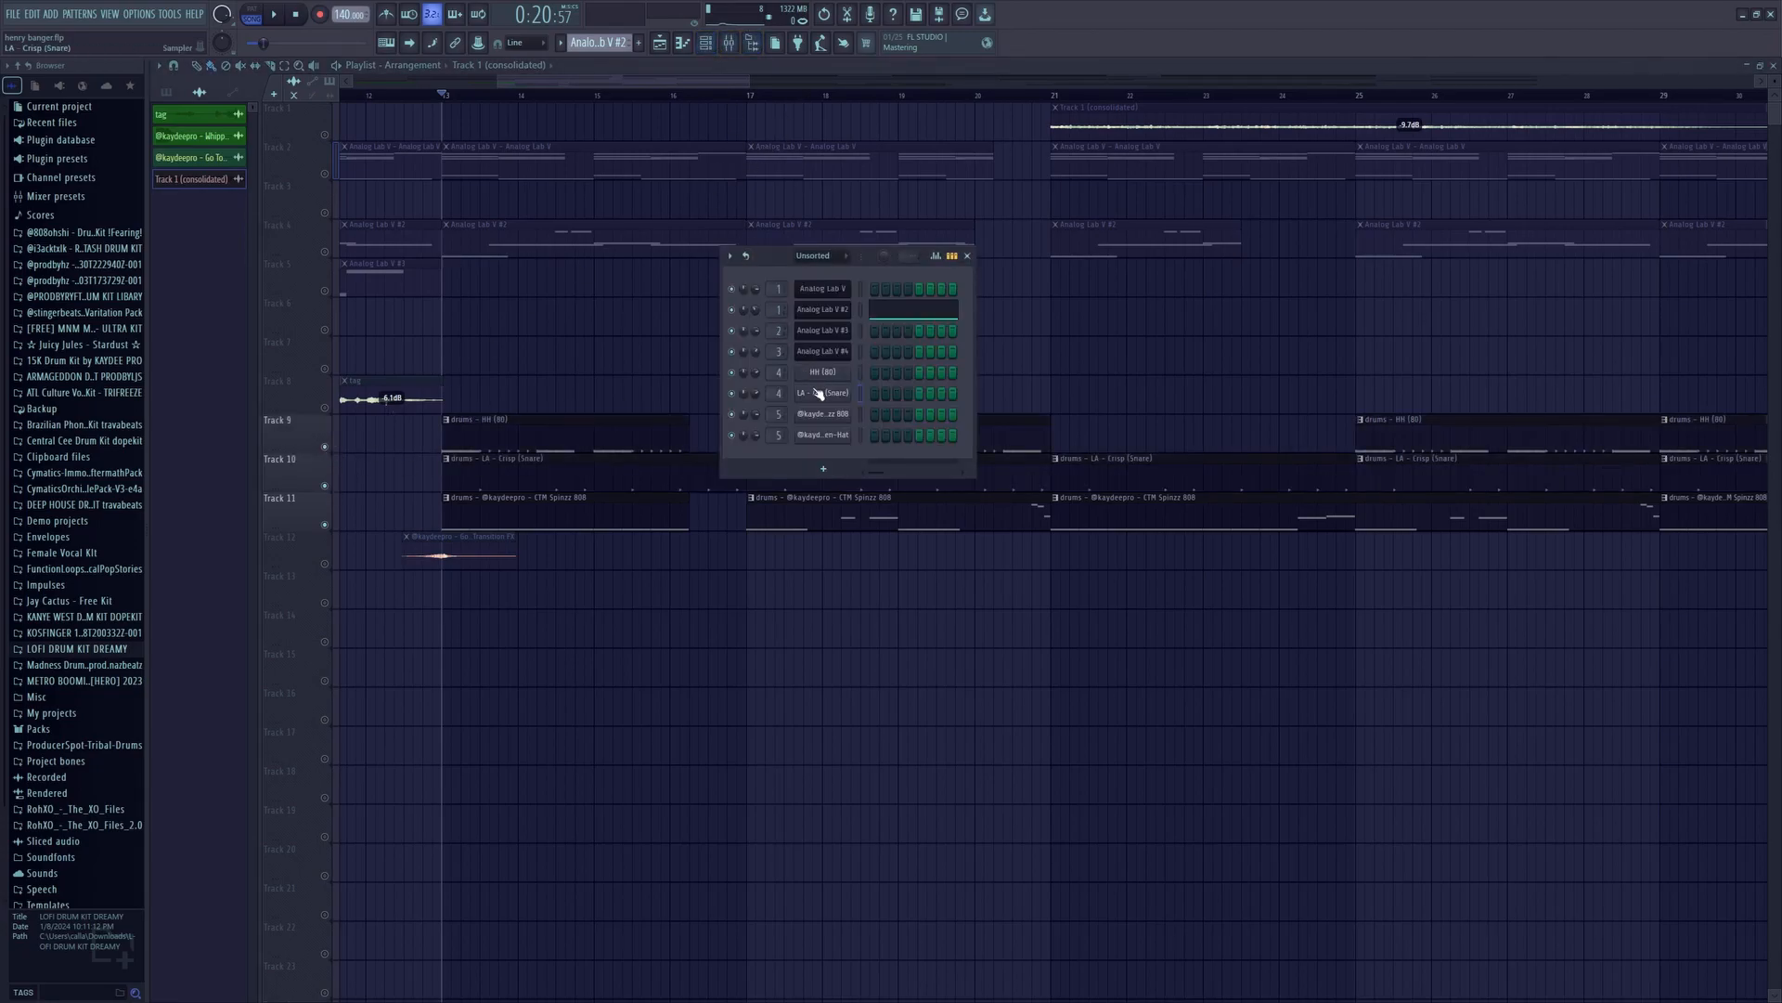
- Audition the Television Open-Hat and HH (80) samples in their sampler settings, and view the fill options of the HH (80) channel
left_click(835, 436)
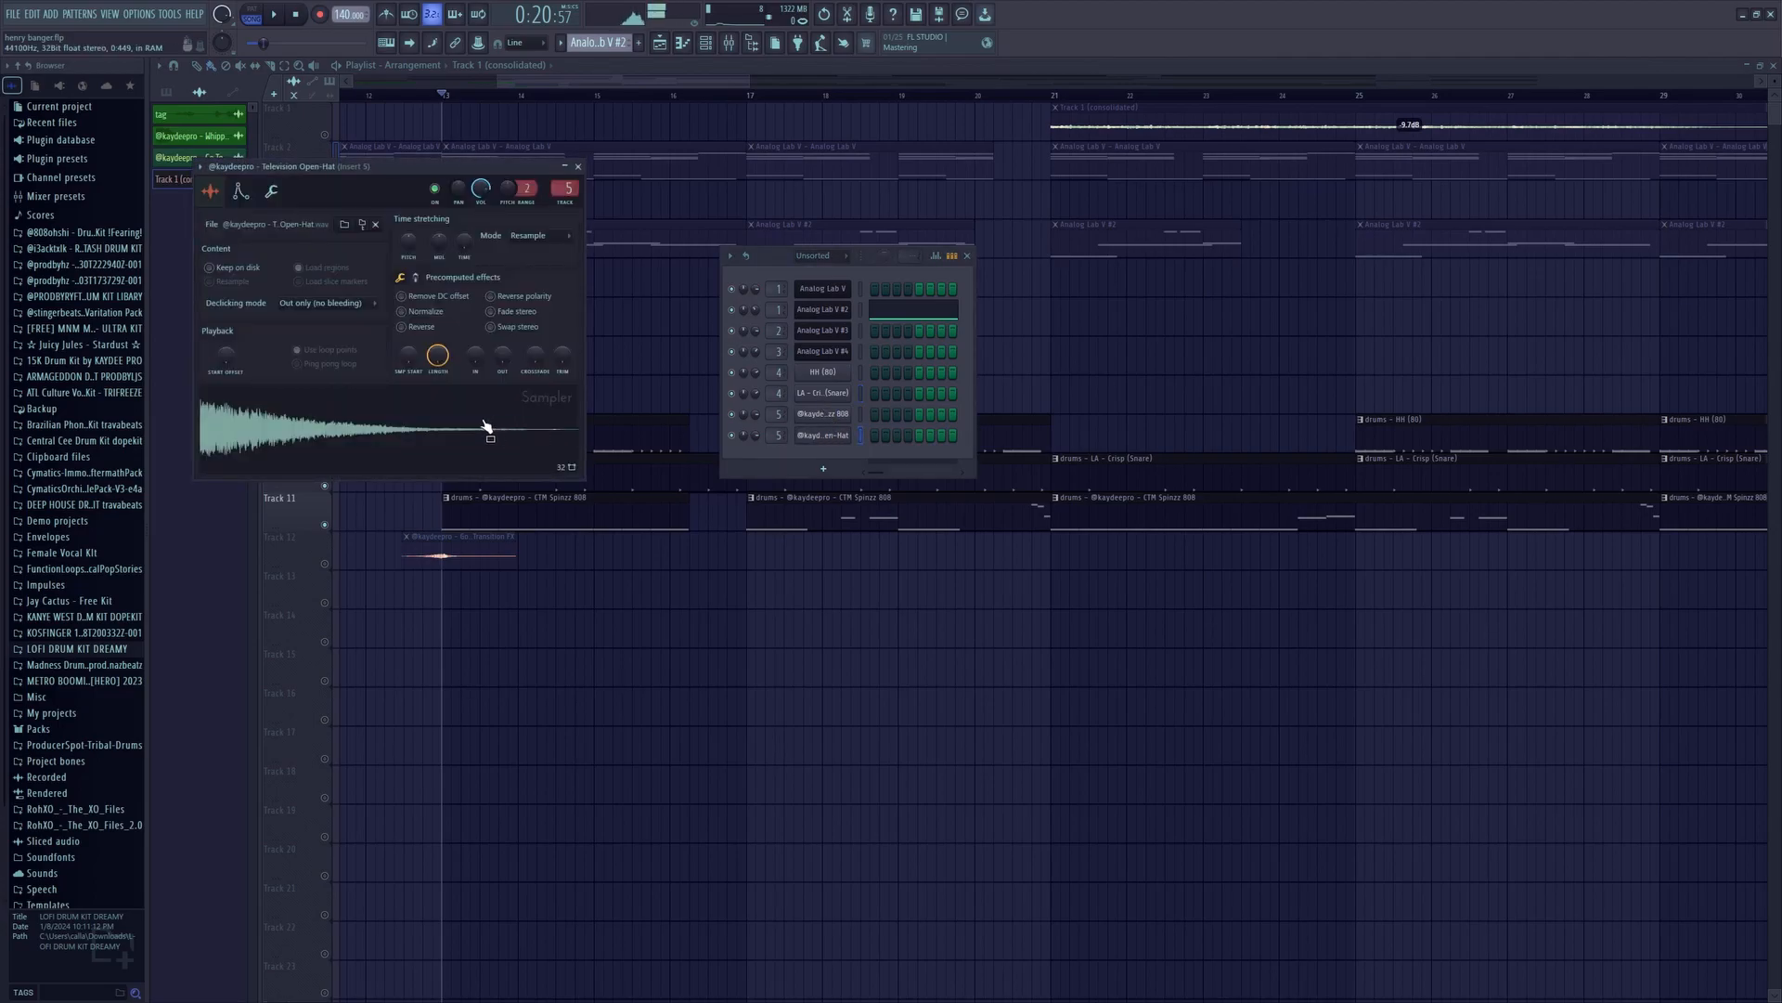
left_click(577, 167)
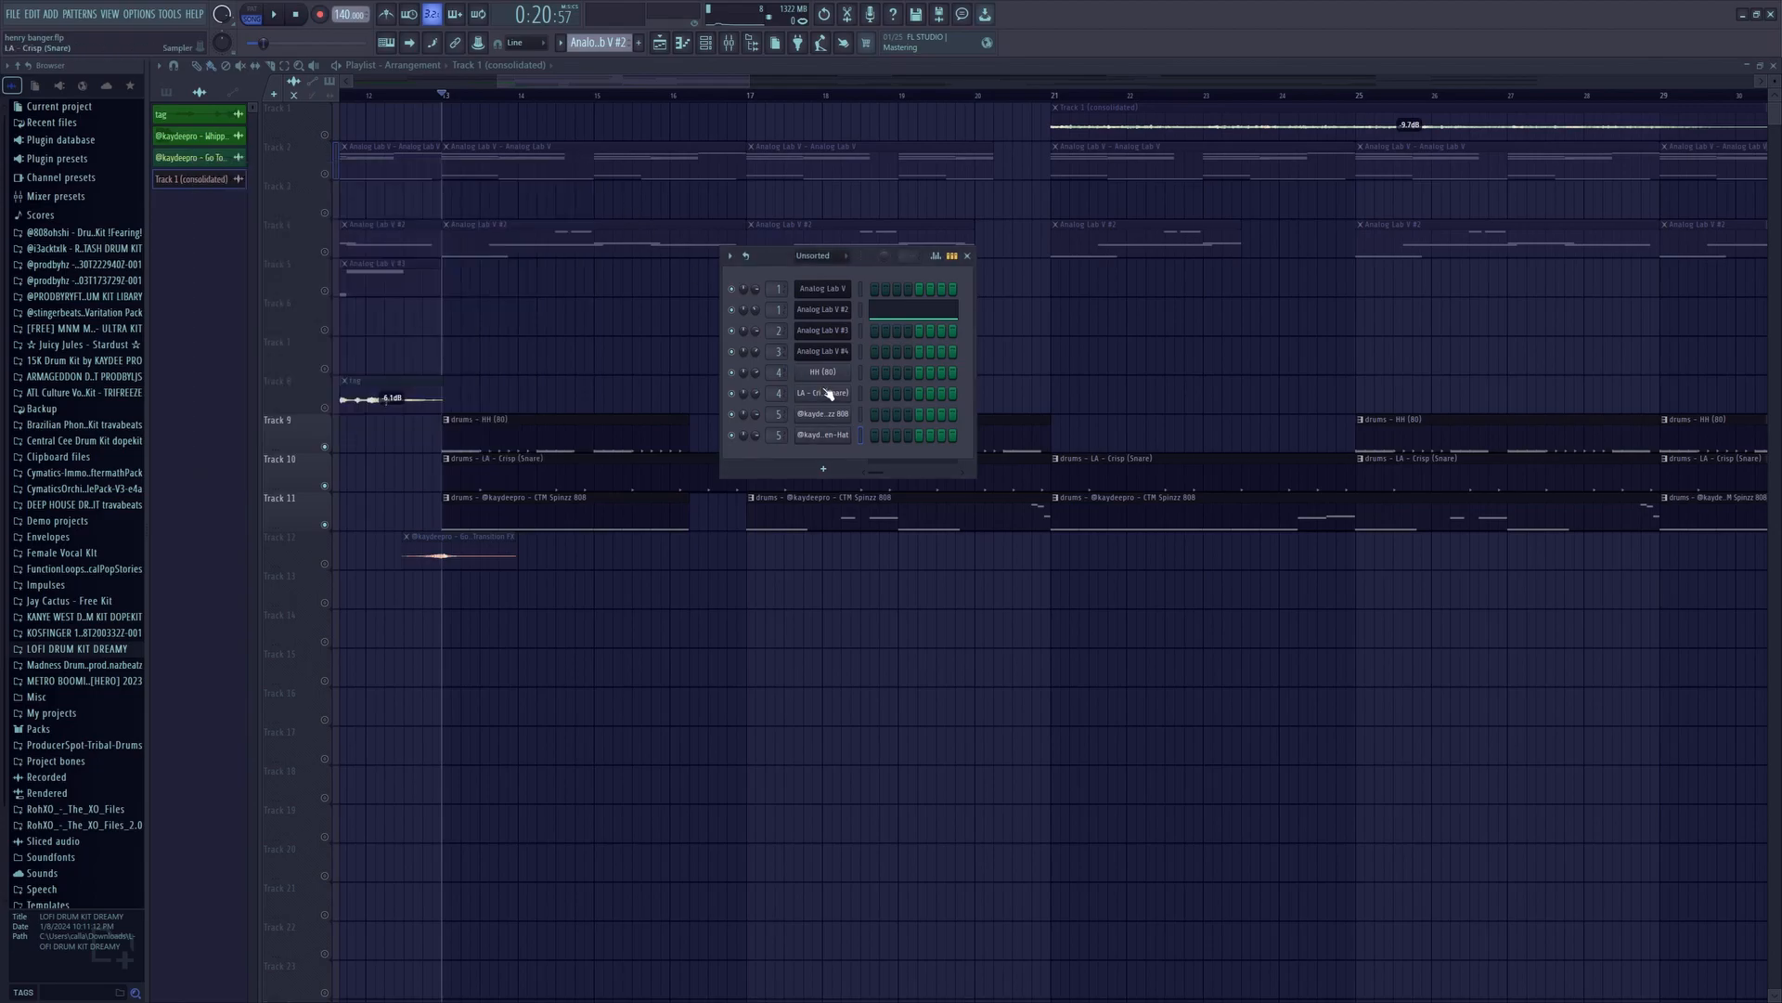
left_click(822, 372)
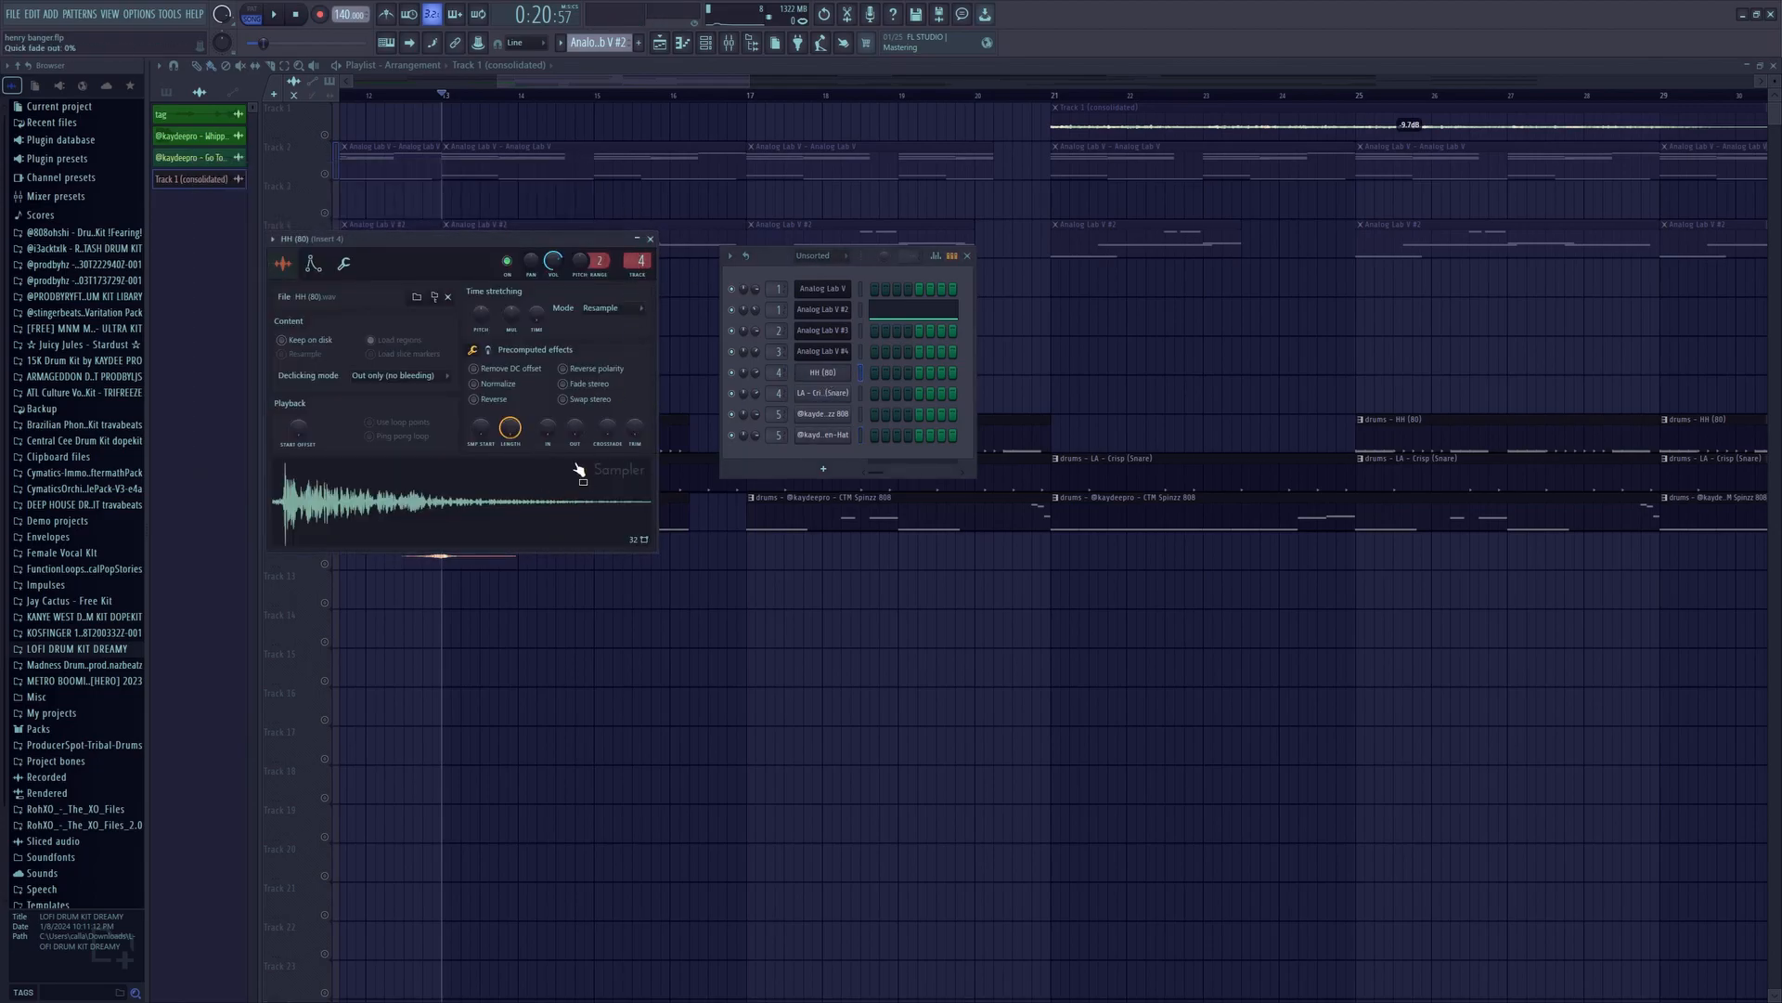
left_click(651, 239)
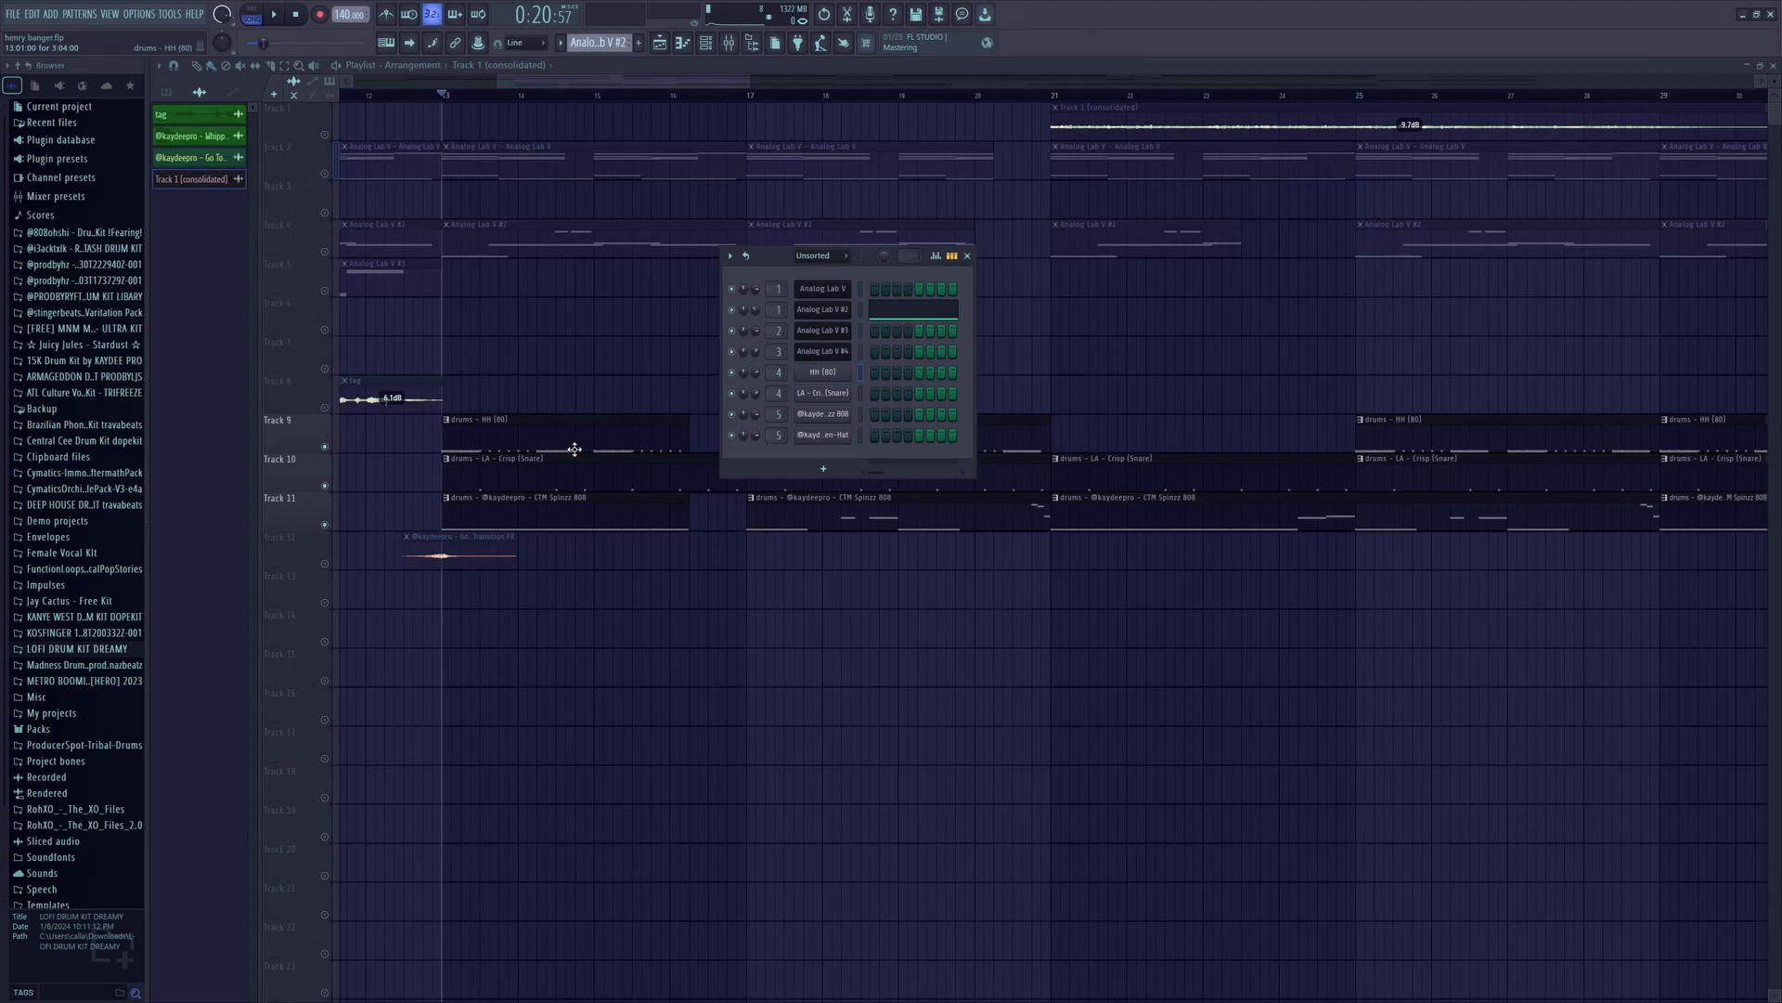
right_click(847, 372)
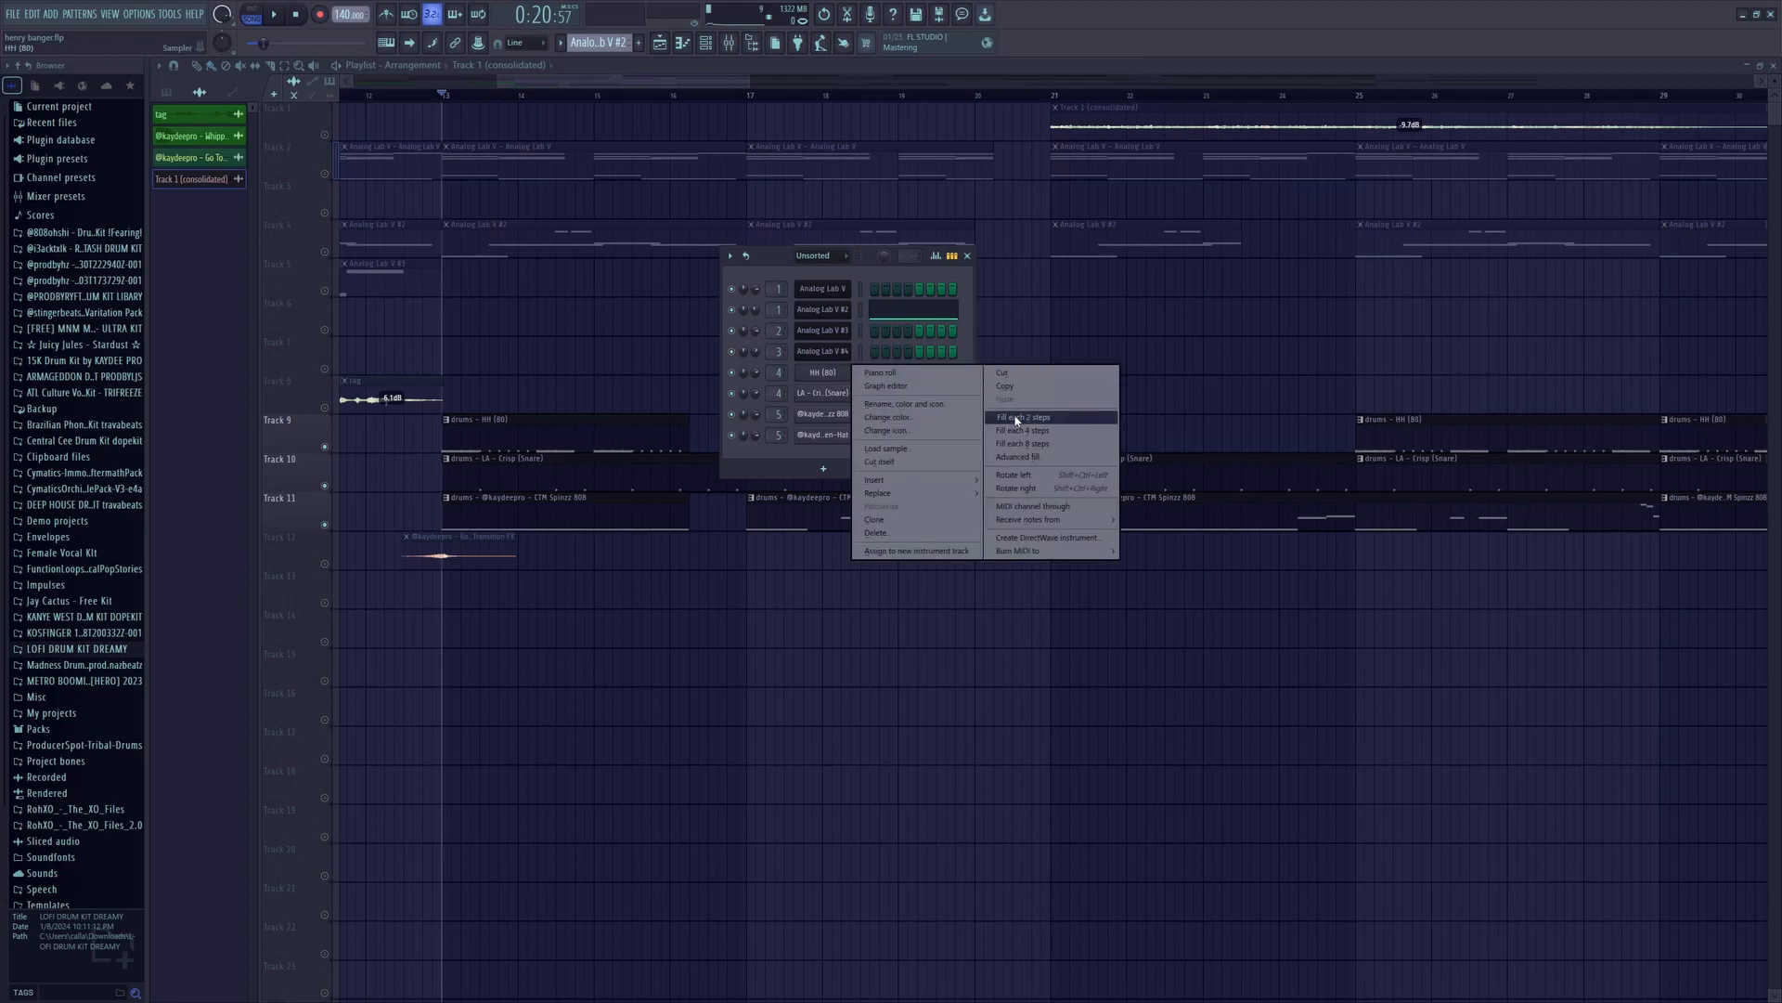
left_click(775, 261)
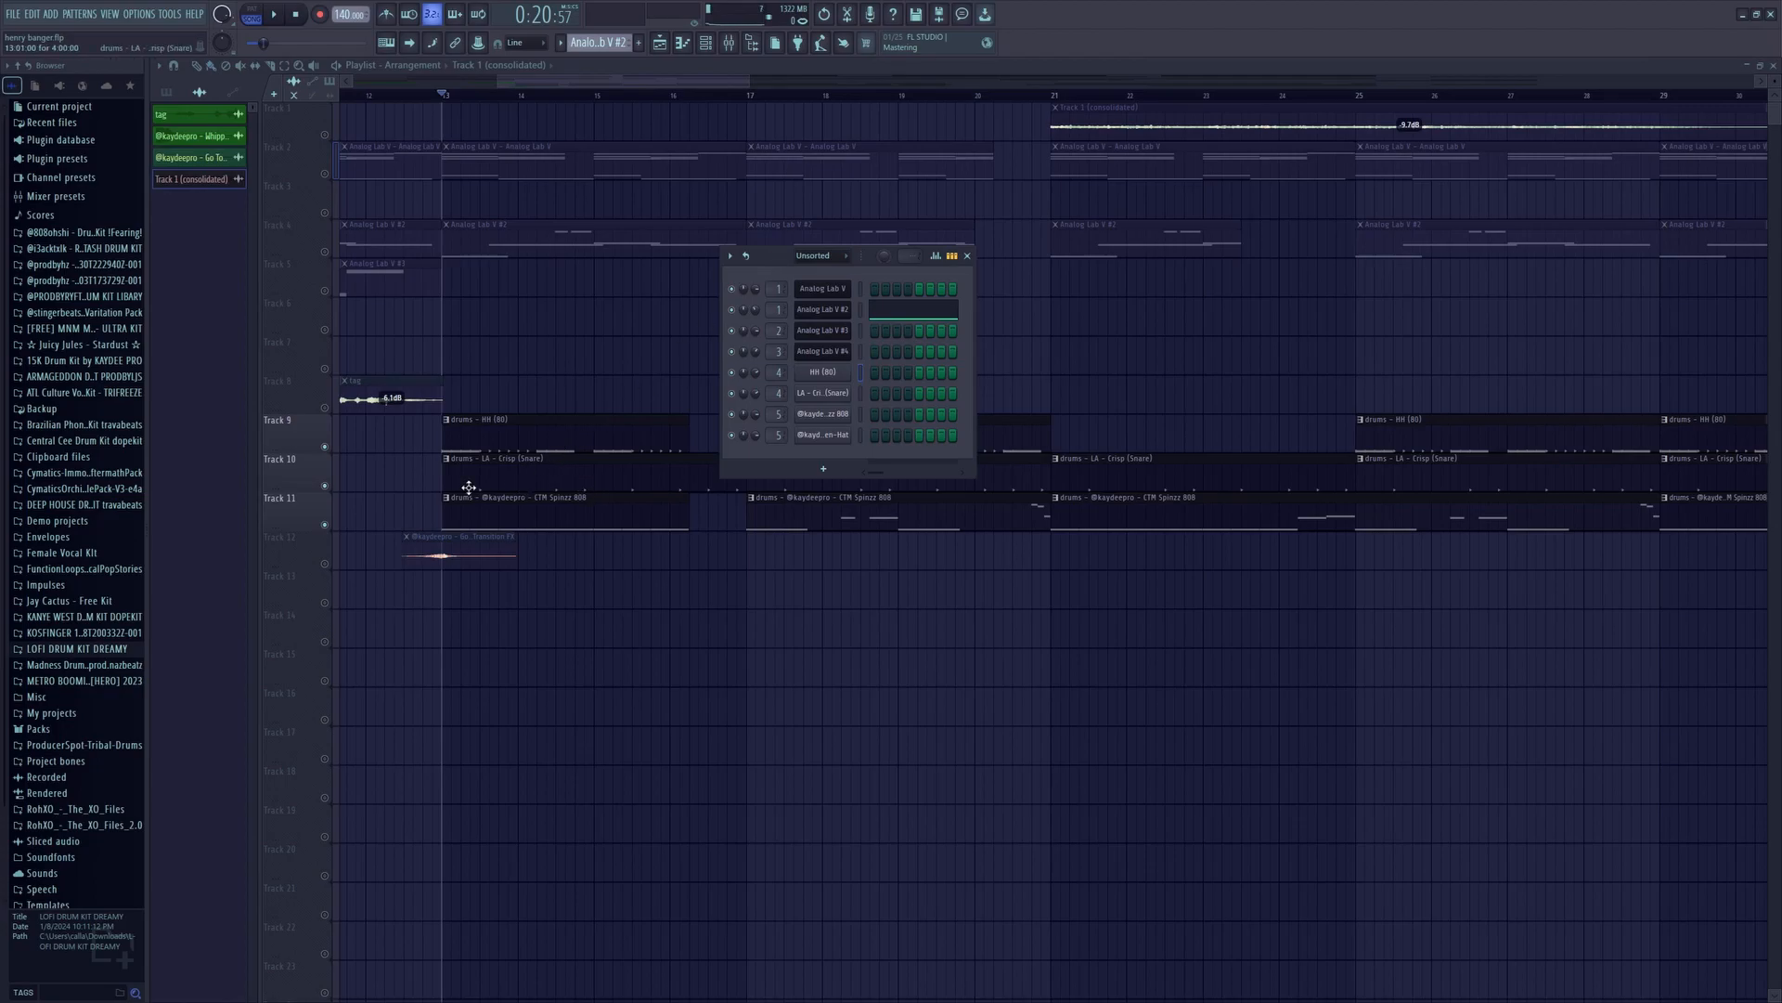
- Examine the snare notes from Track 10 and the 808 notes from Track 11 in the piano roll
double_click(604, 483)
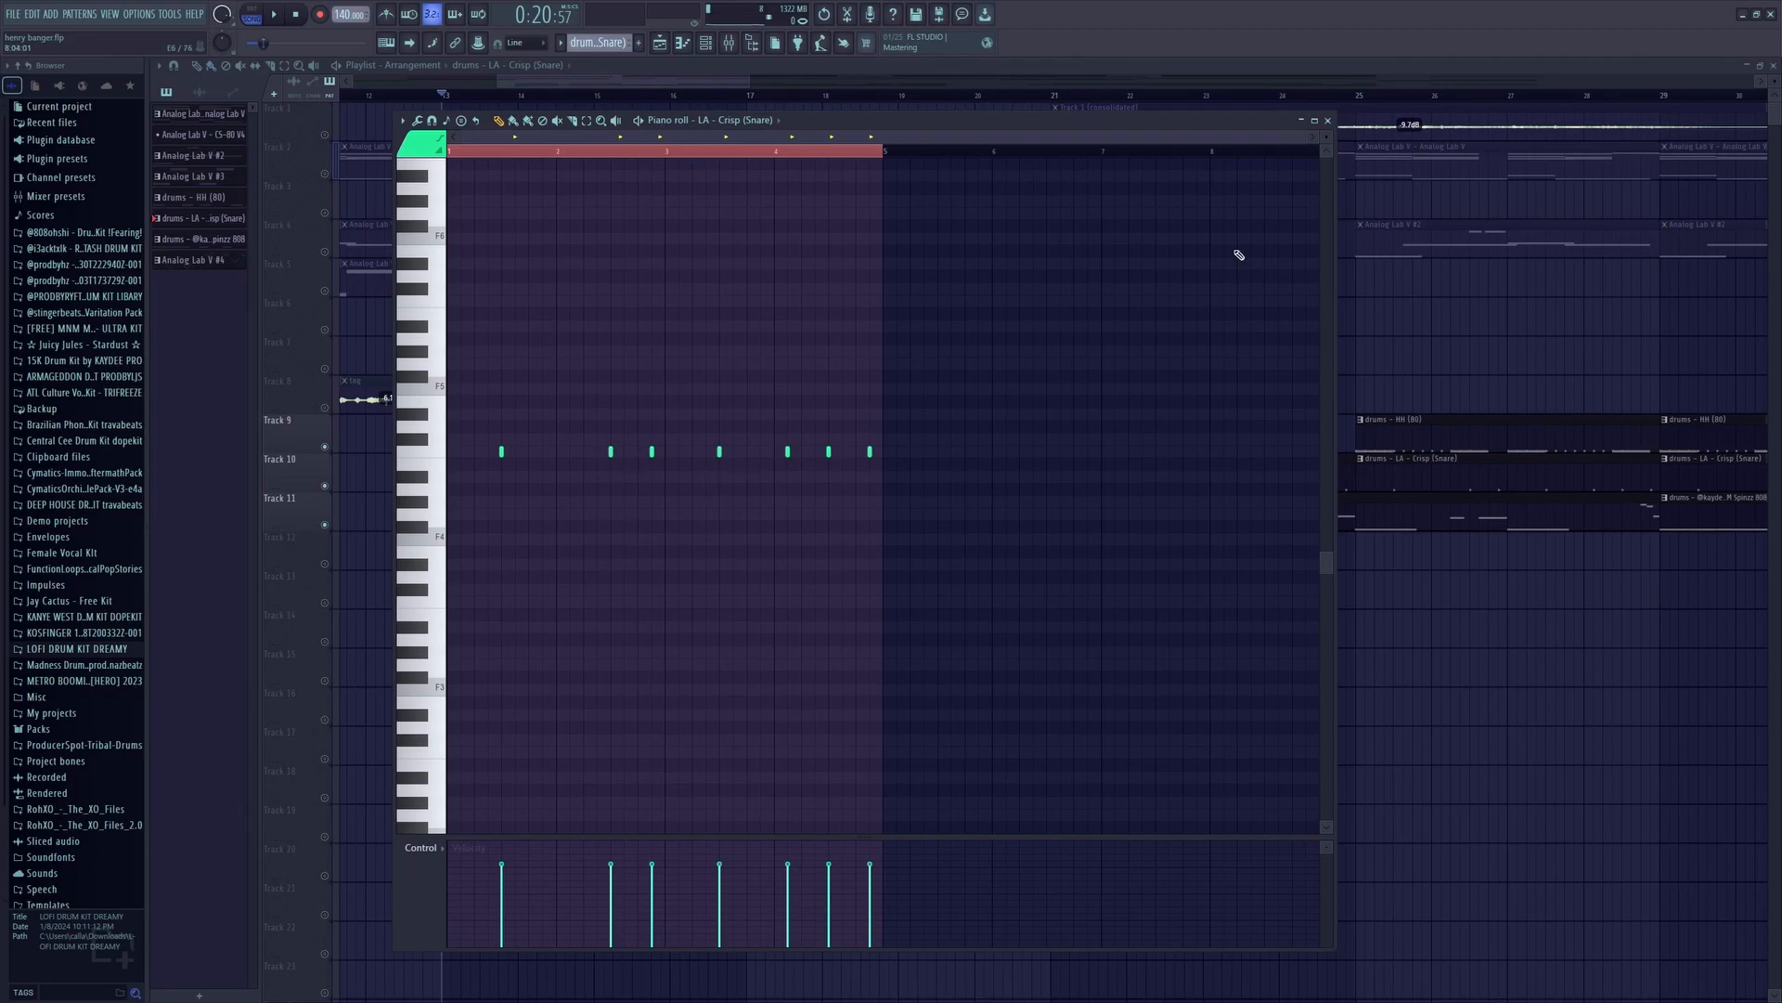
left_click(1328, 121)
double_click(502, 518)
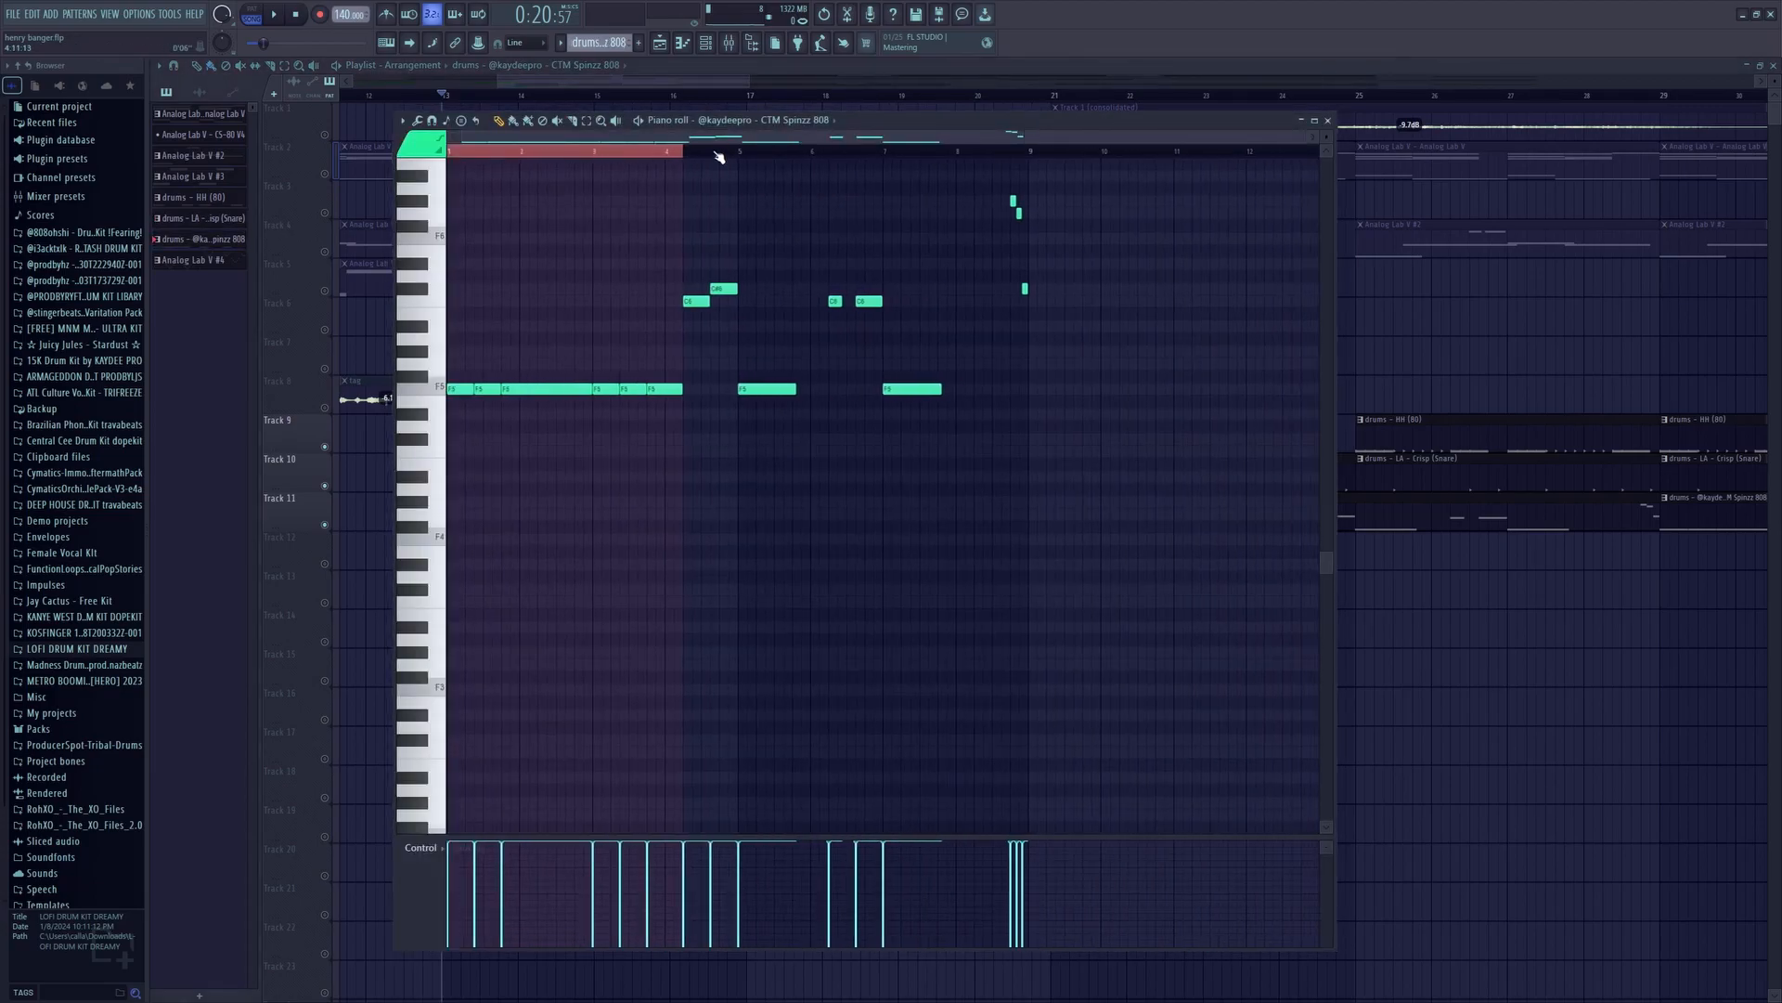
left_click(1328, 121)
- Inspect the volume envelope of the CTM Spinzz 808 channel, then close its settings and the channel rack
left_click(705, 43)
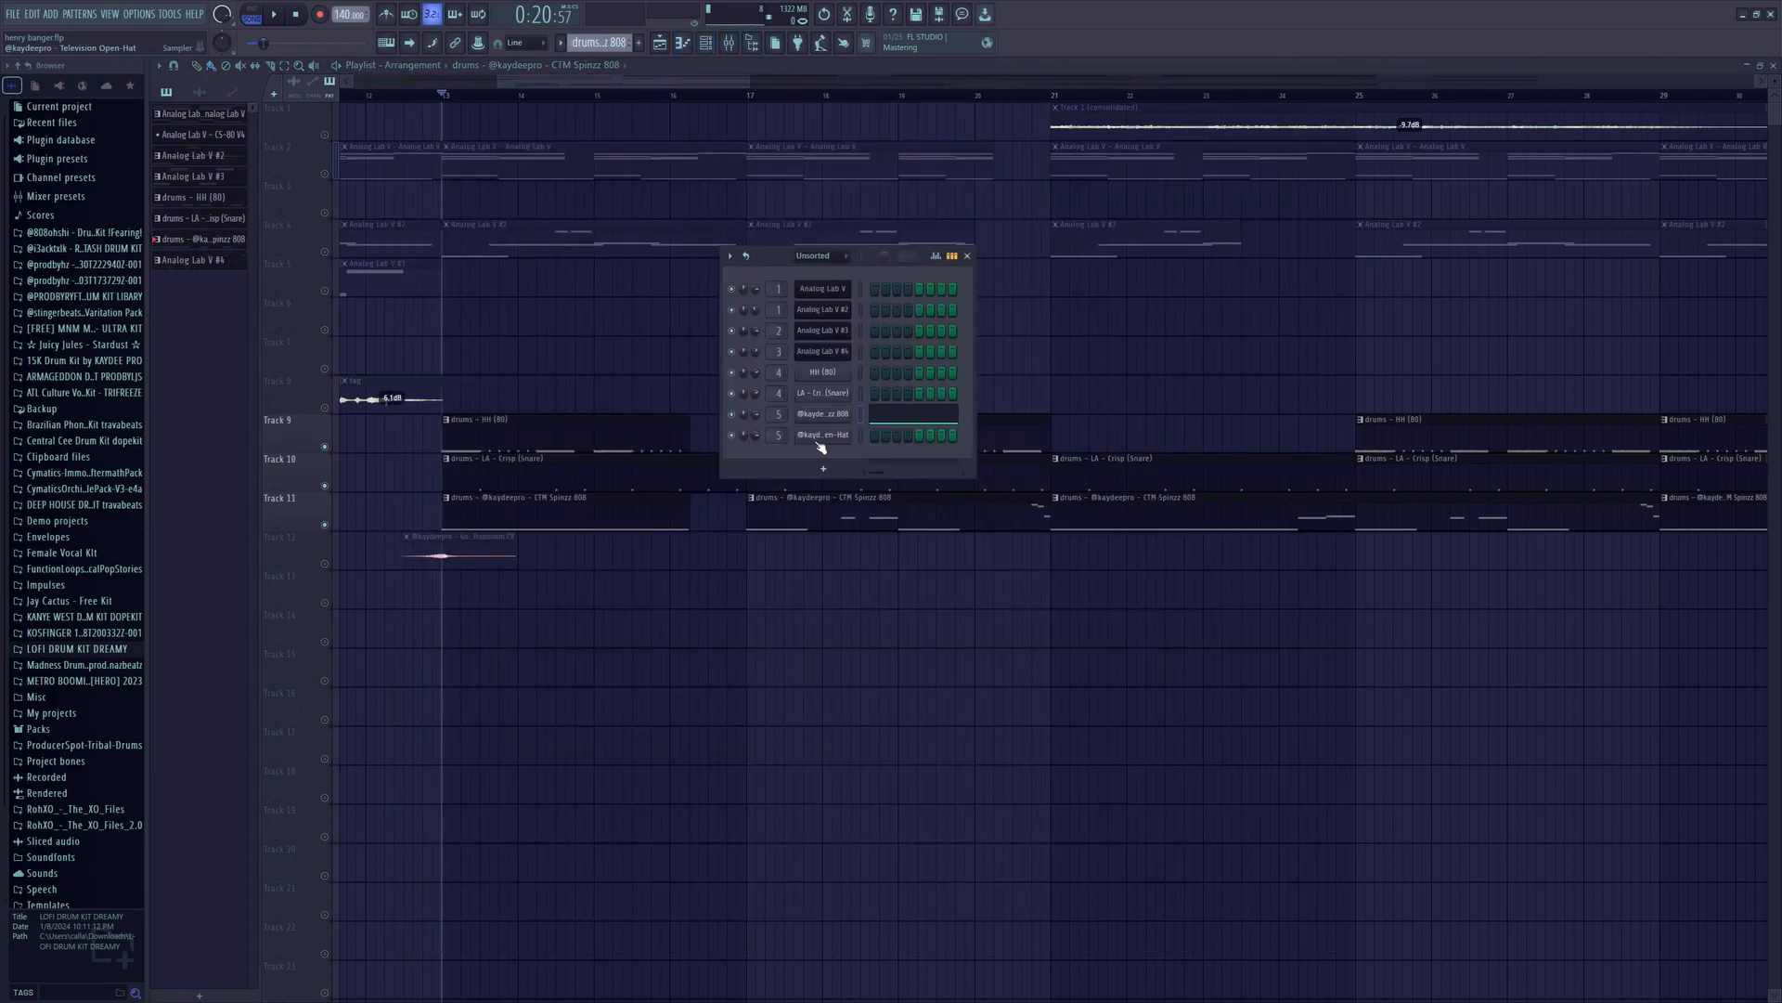
left_click(839, 420)
left_click(204, 155)
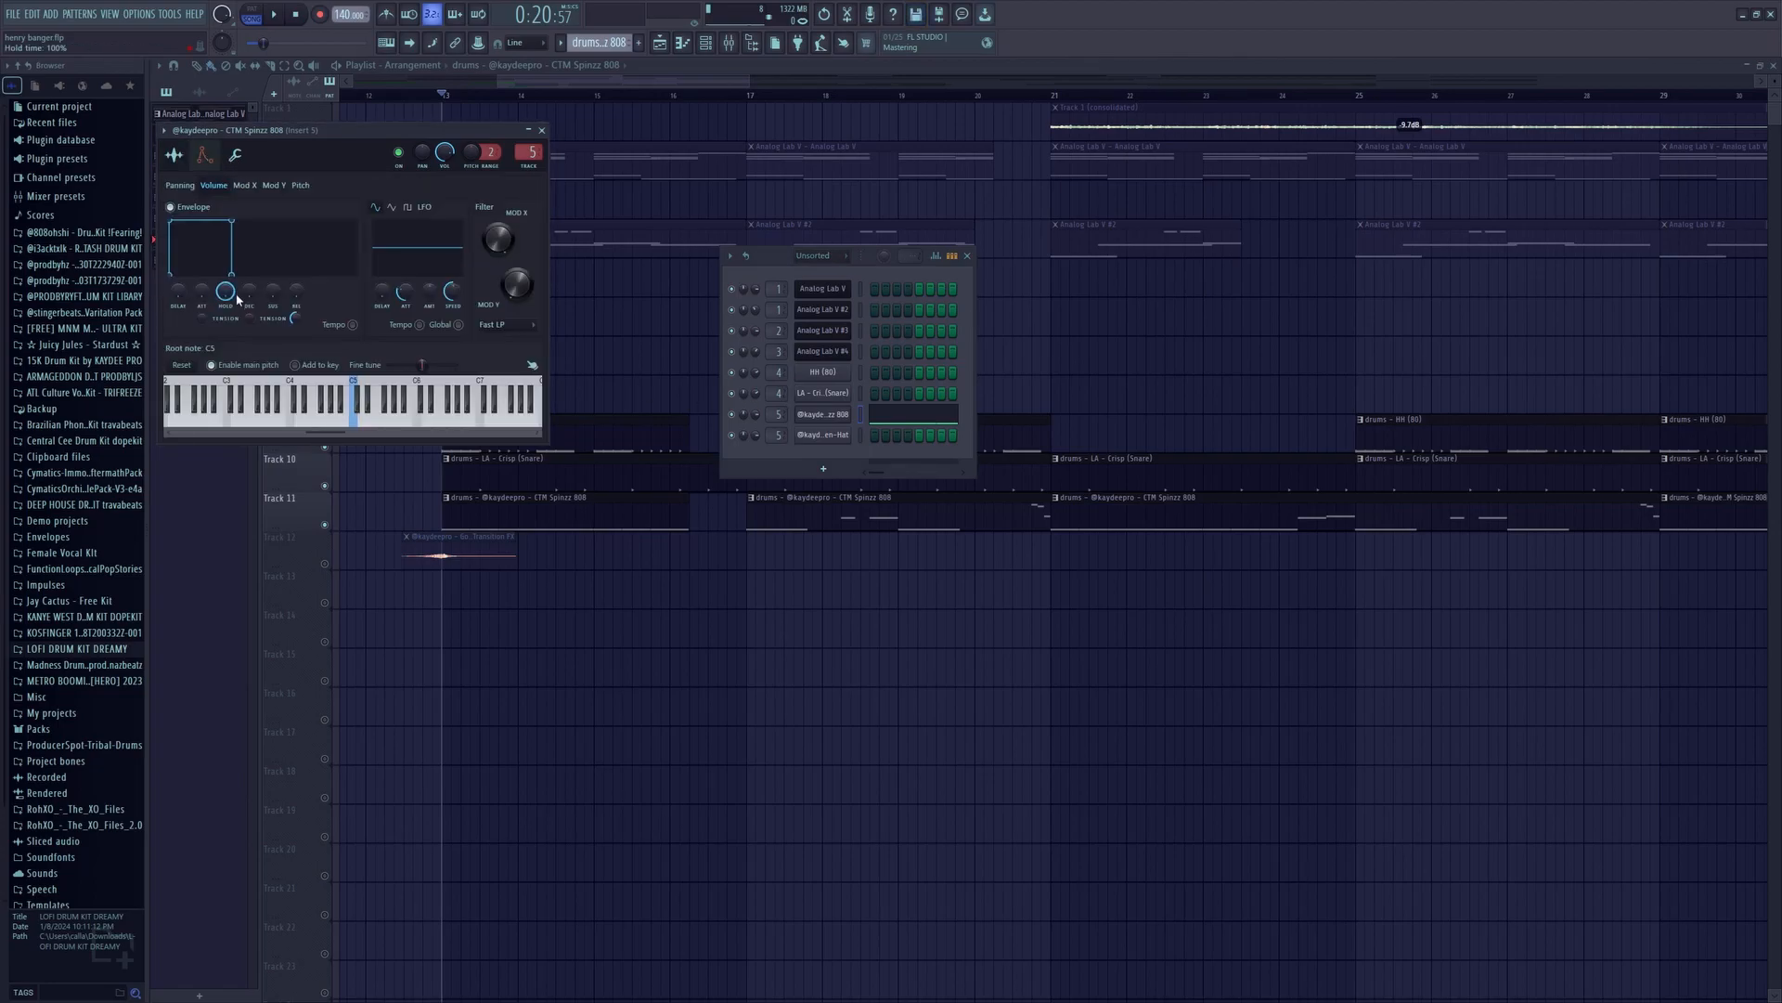
left_click(542, 130)
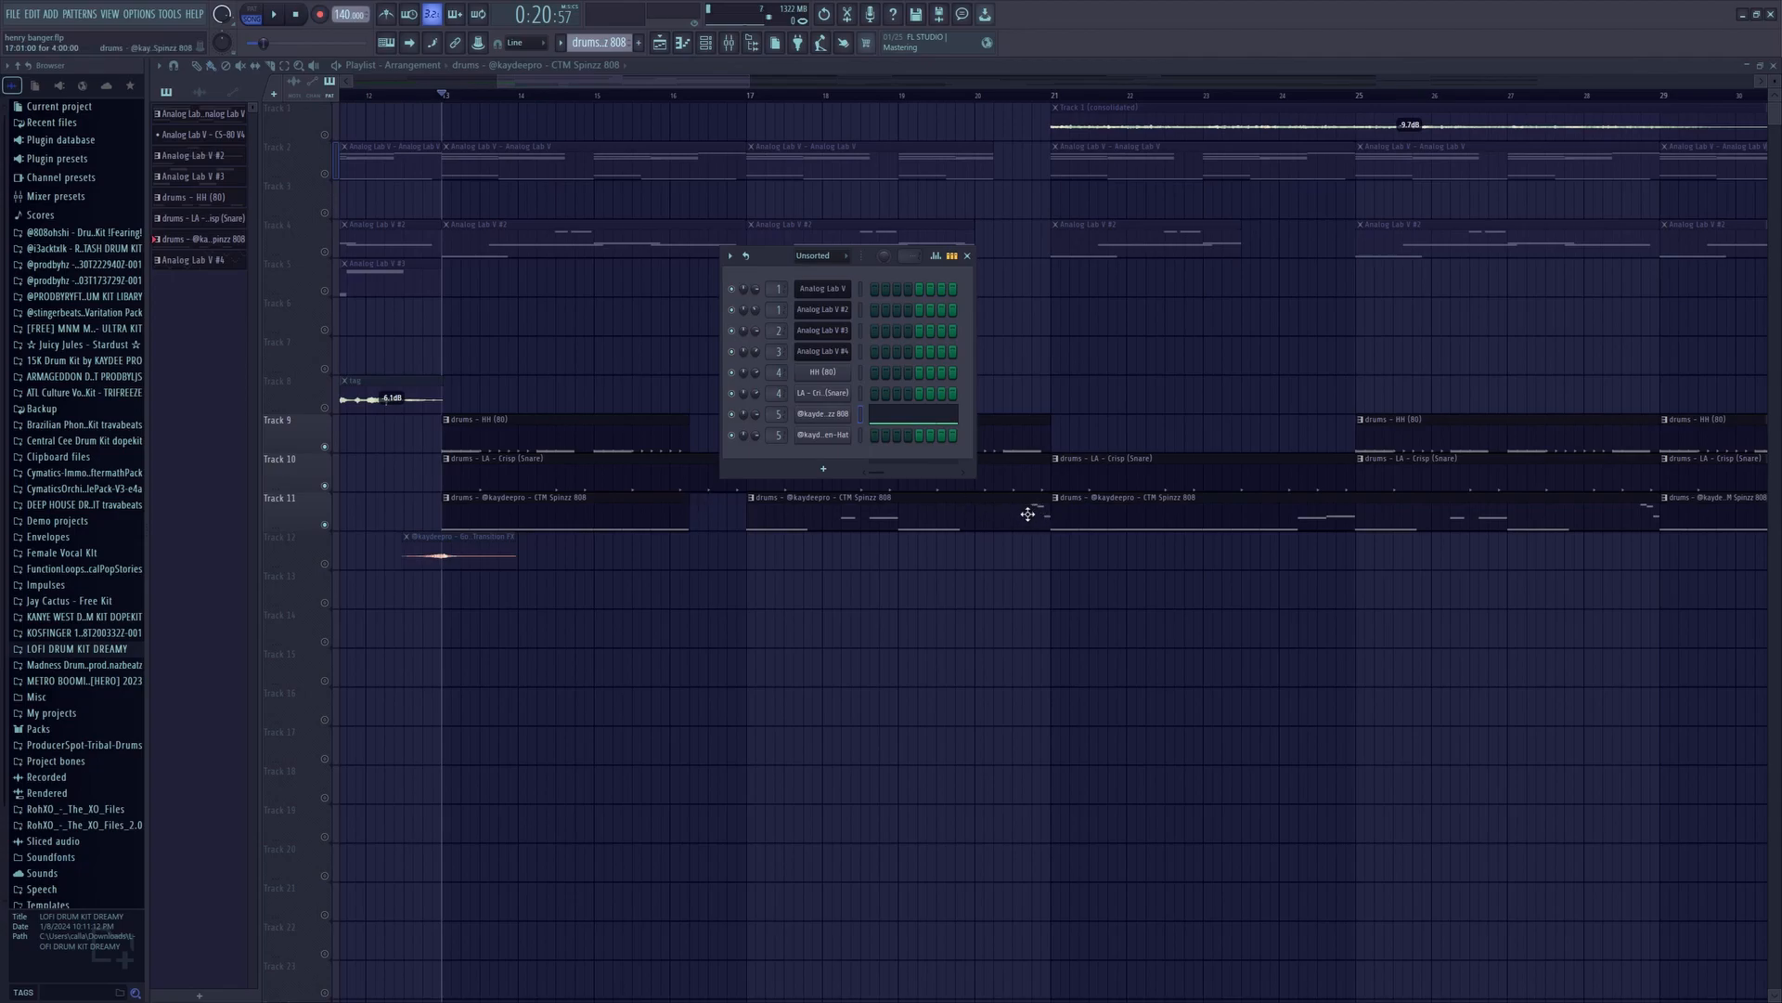
left_click(969, 256)
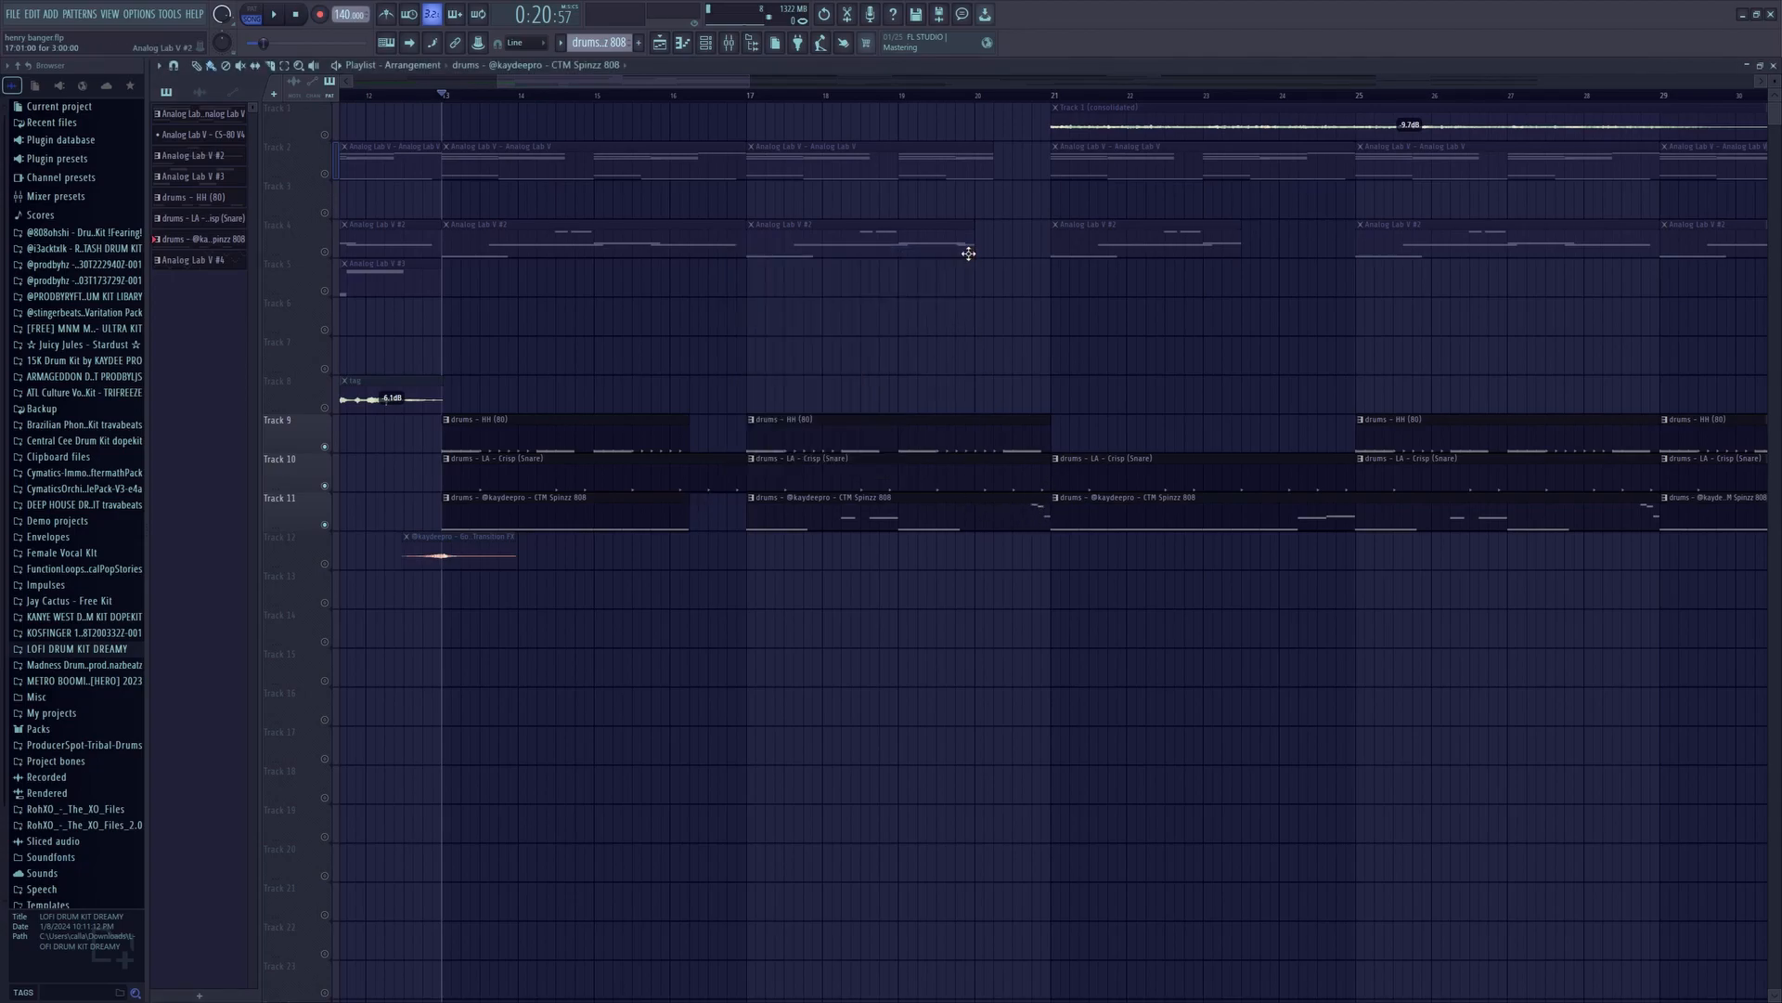
- Bring up the mixer and browse the effect plugins available for the first slot of Insert 5
left_click(738, 48)
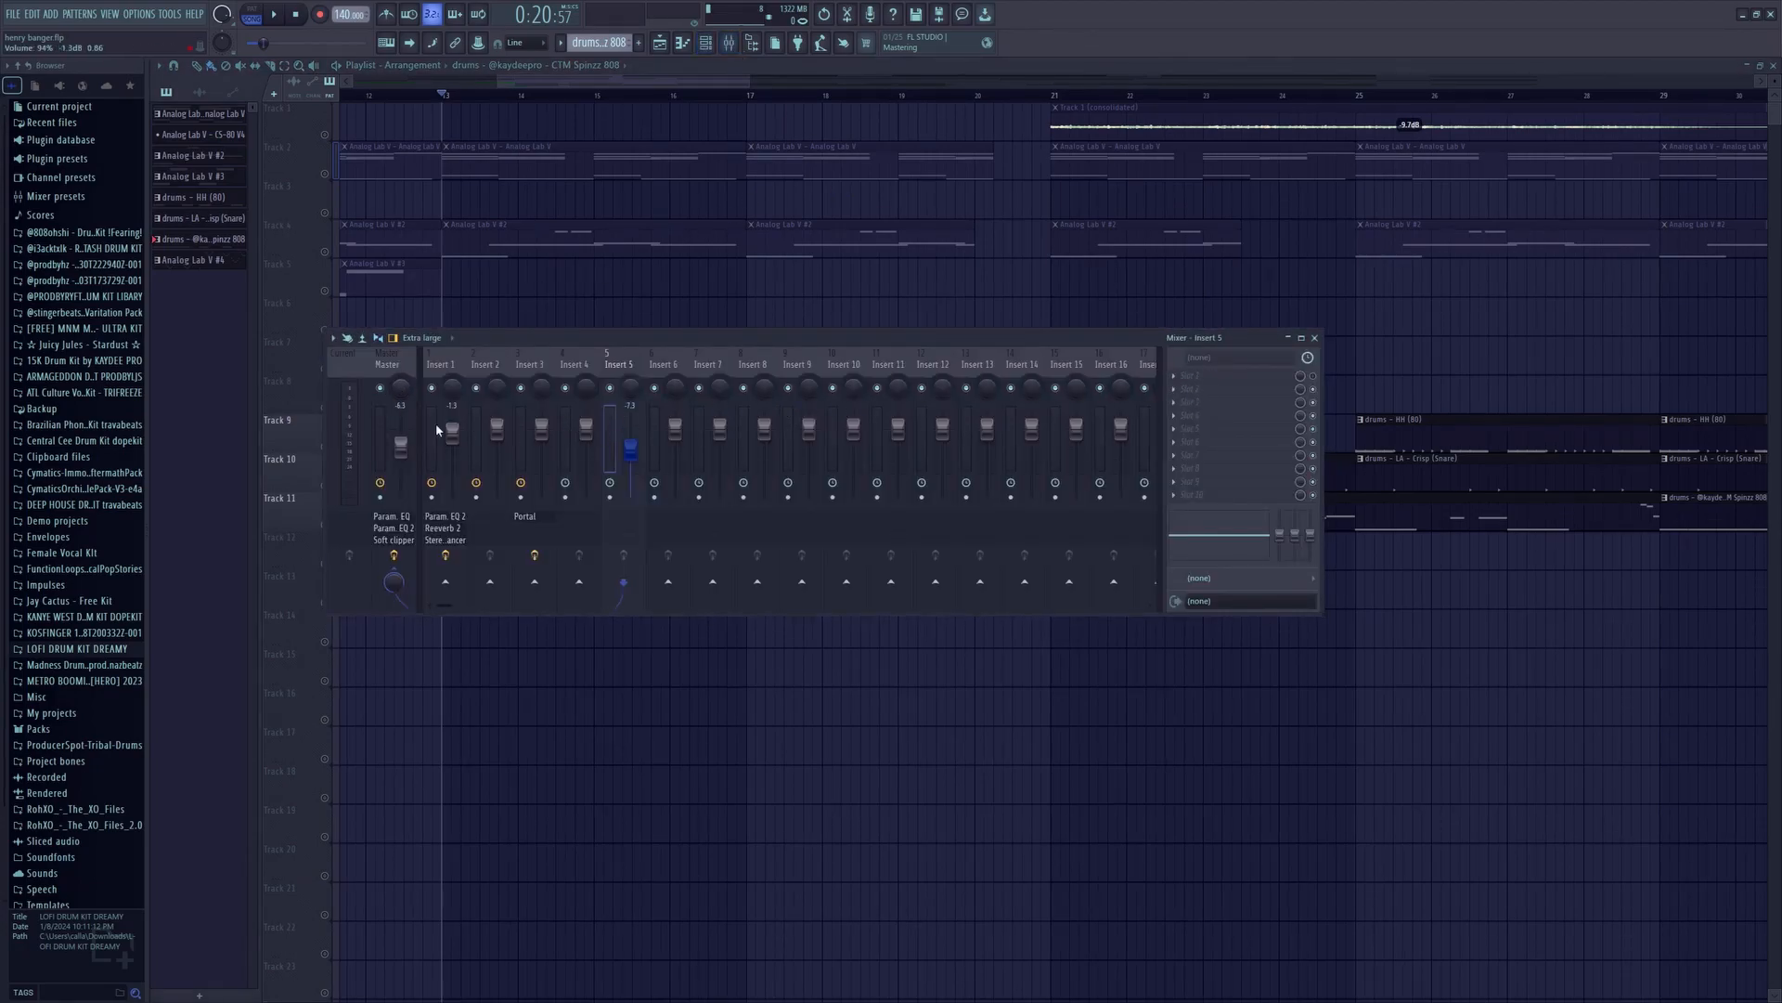
left_click(1192, 382)
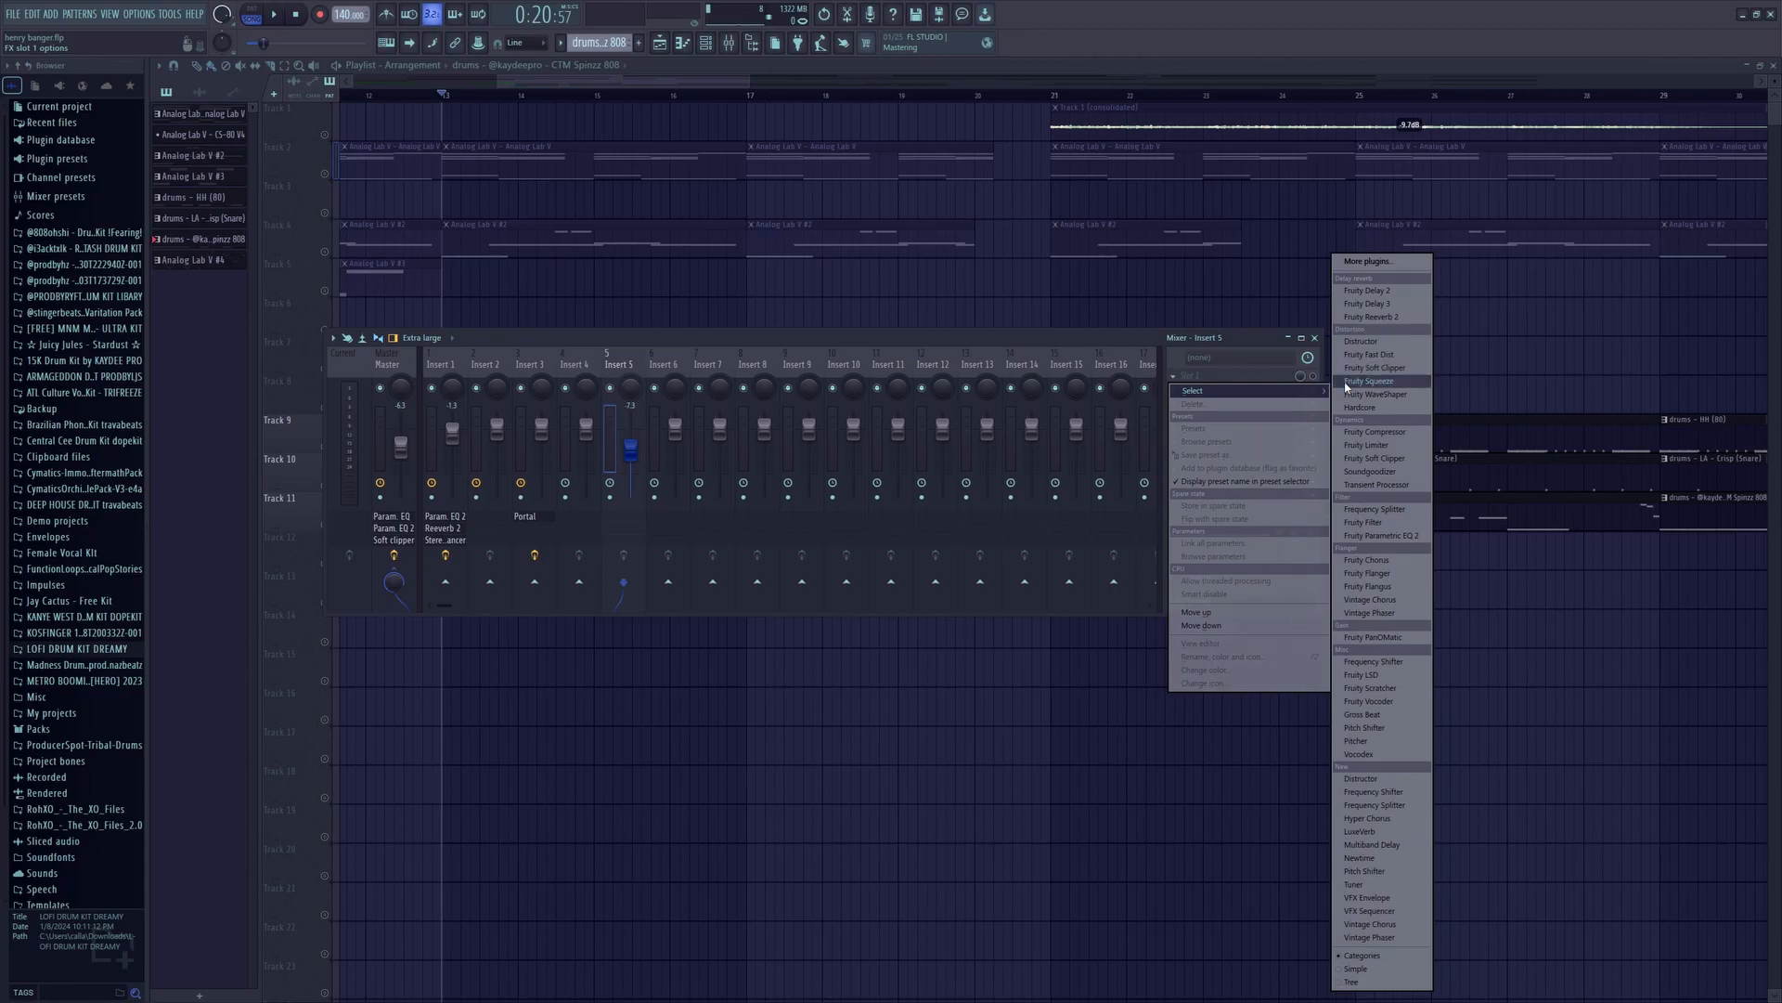
left_click(1214, 361)
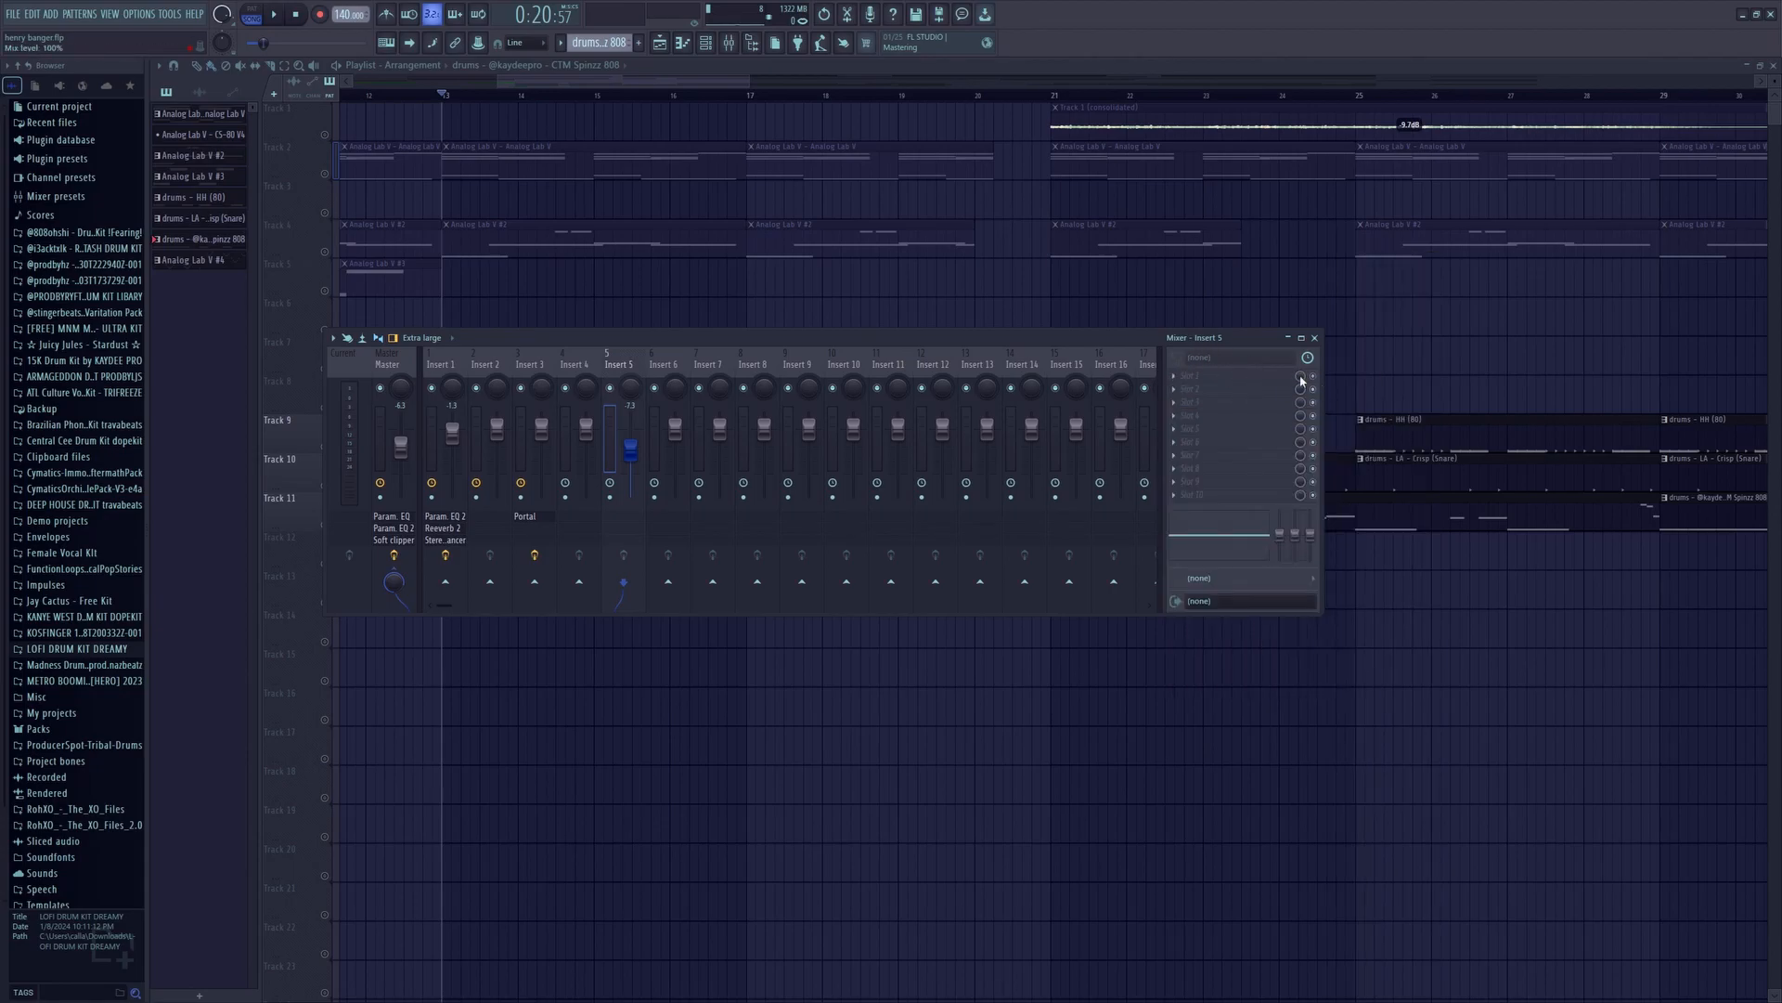
- Inspect the Fruity parametric EQ settings on the Master track and close them
left_click(380, 426)
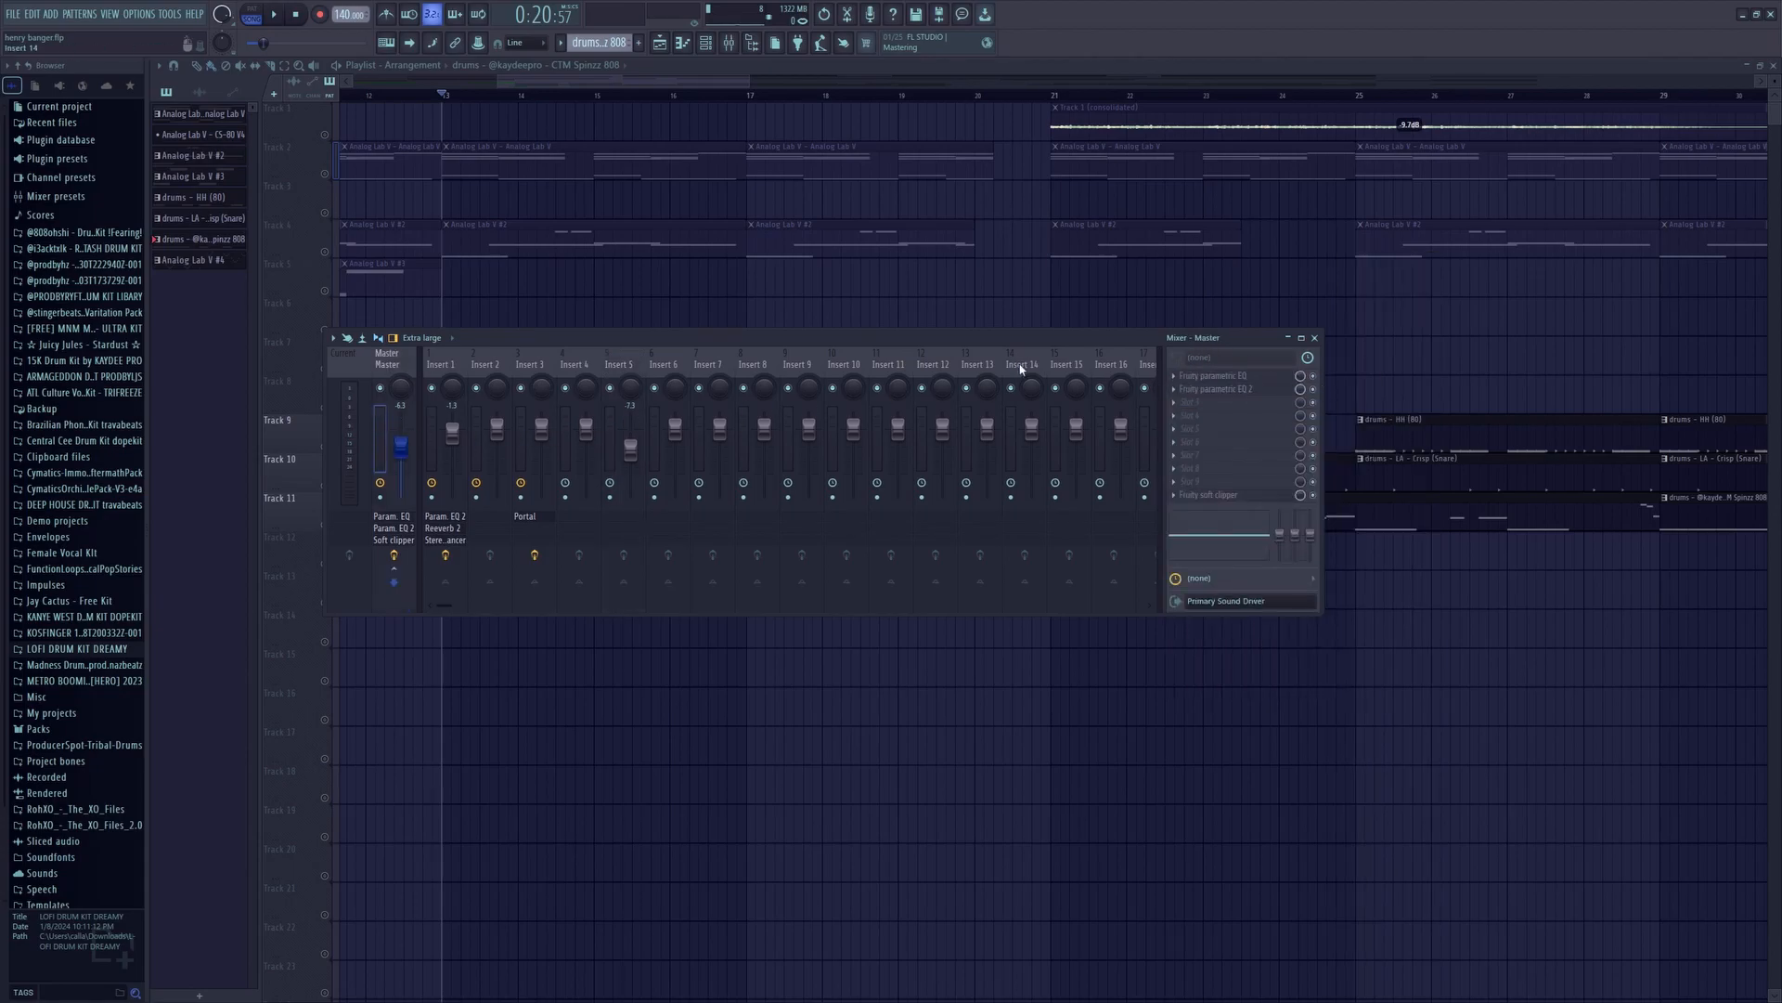
left_click(1237, 377)
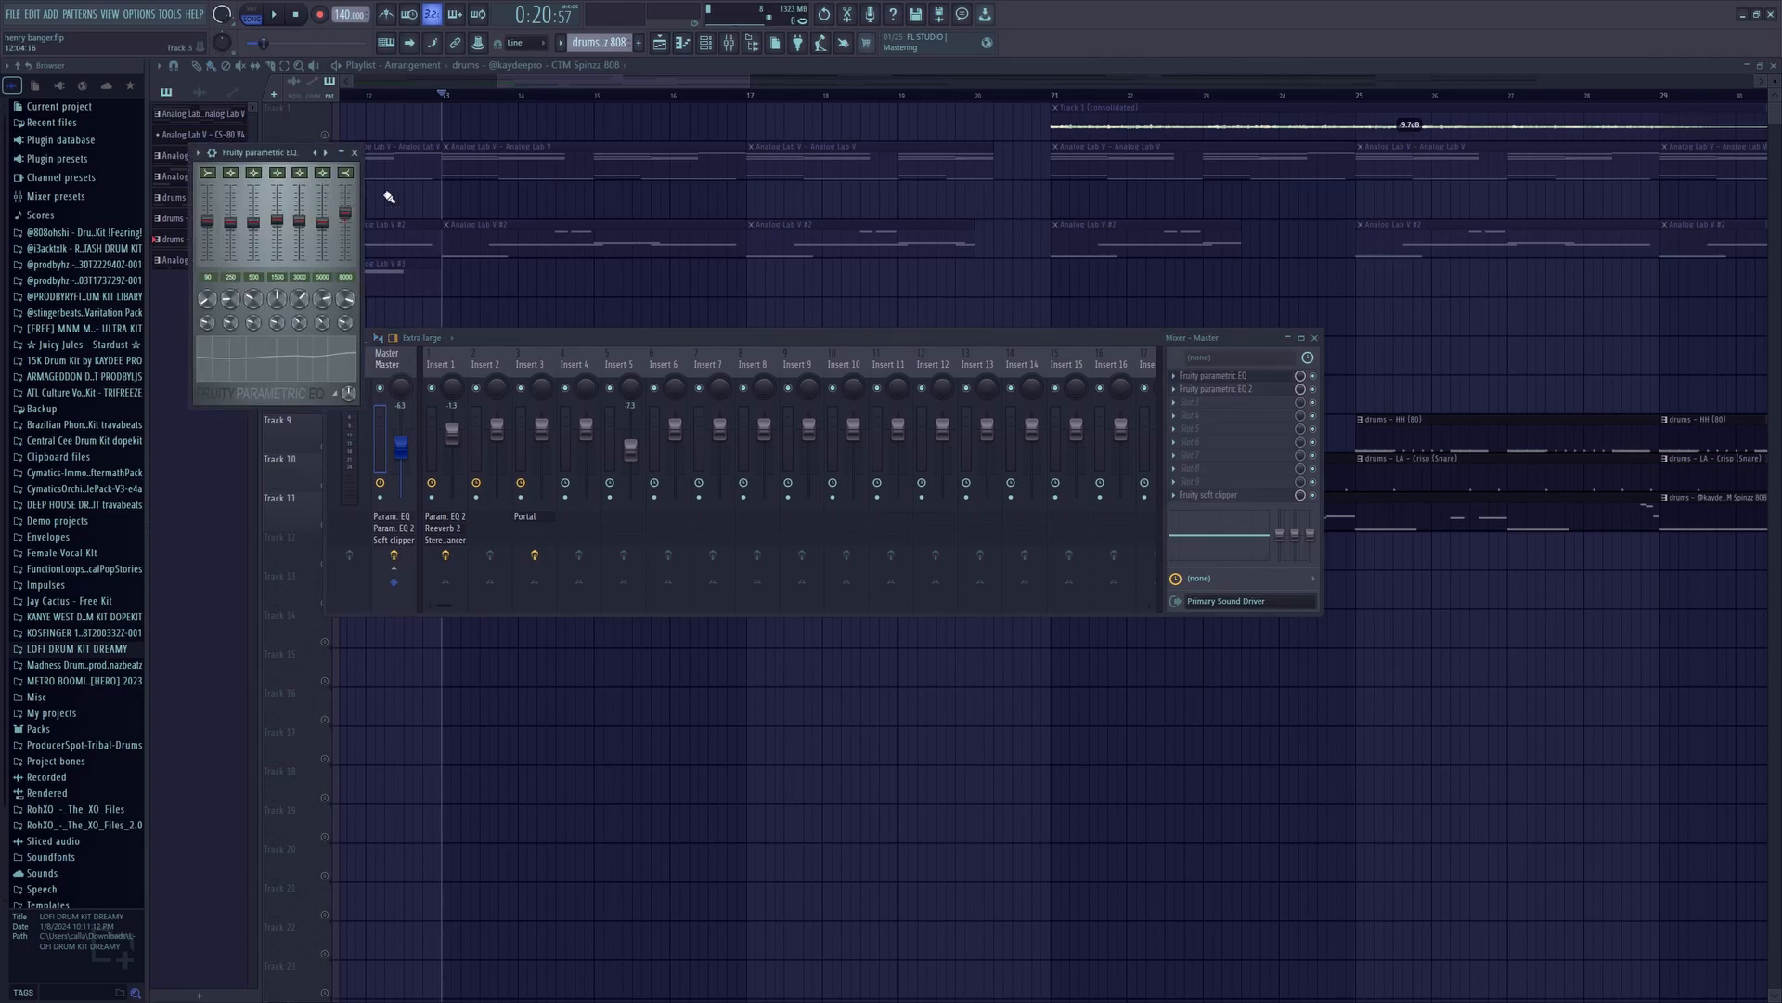
left_click(354, 151)
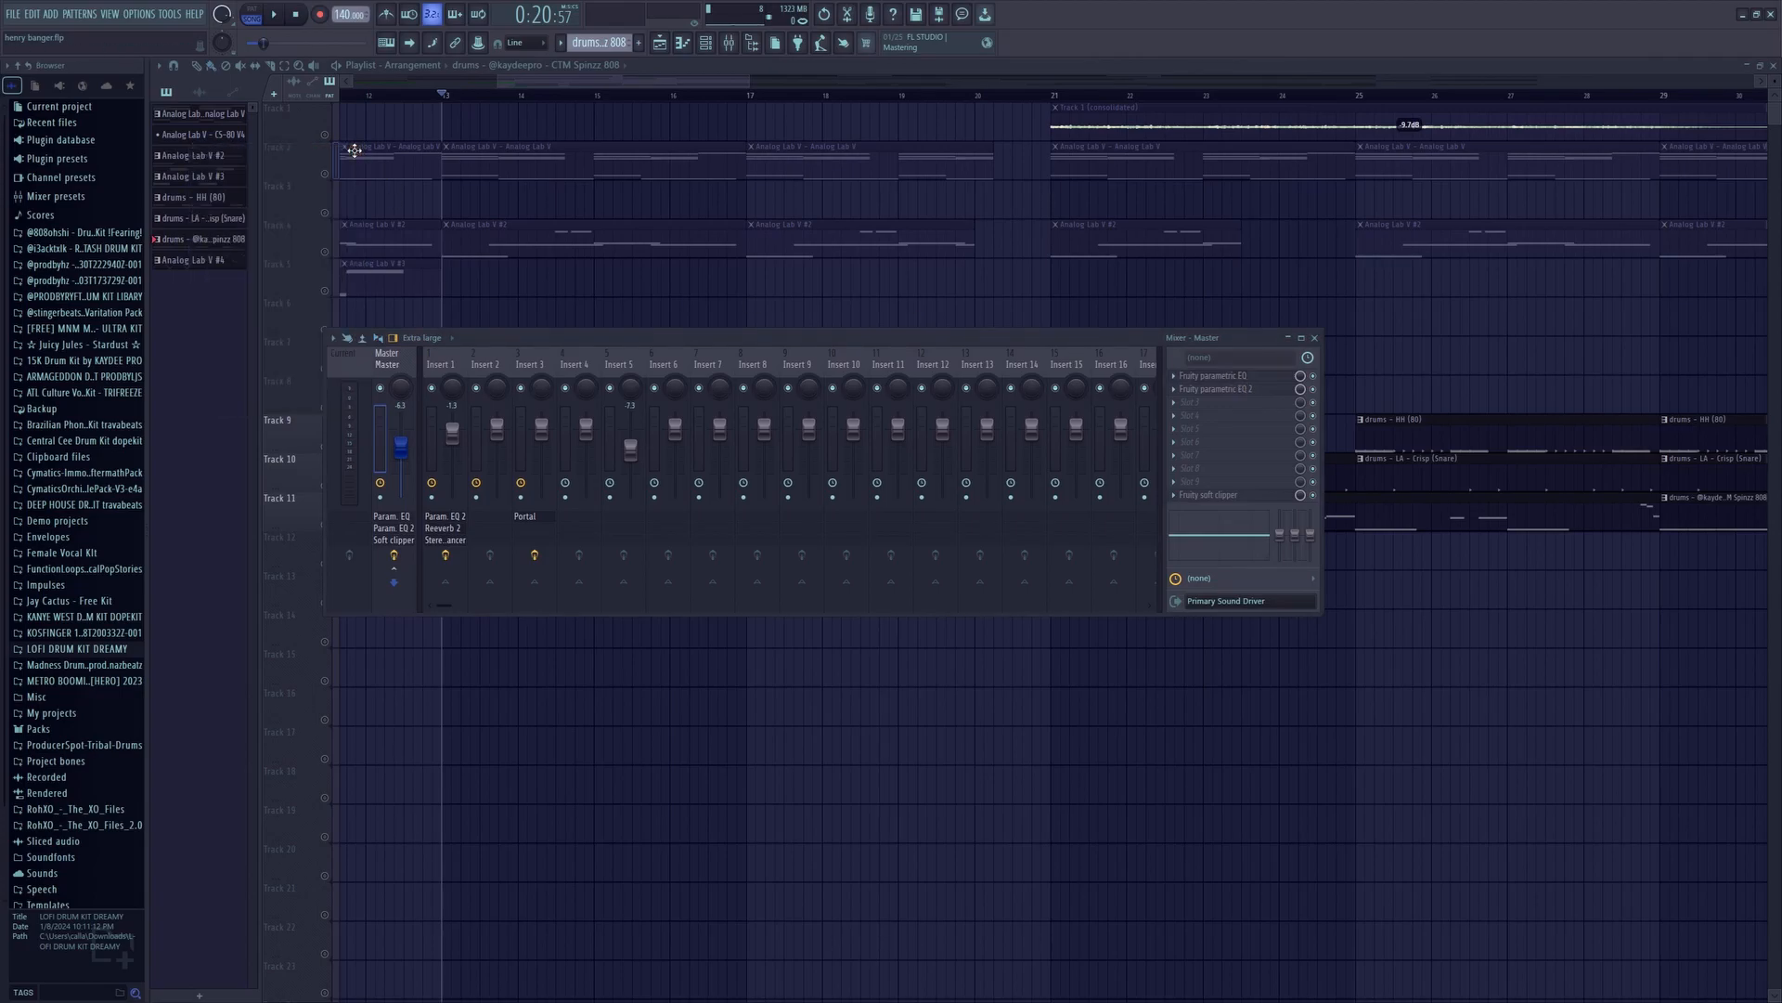
- Nudge up the main level of the Master's Fruity parametric EQ 2 and close the plugin
left_click(1212, 389)
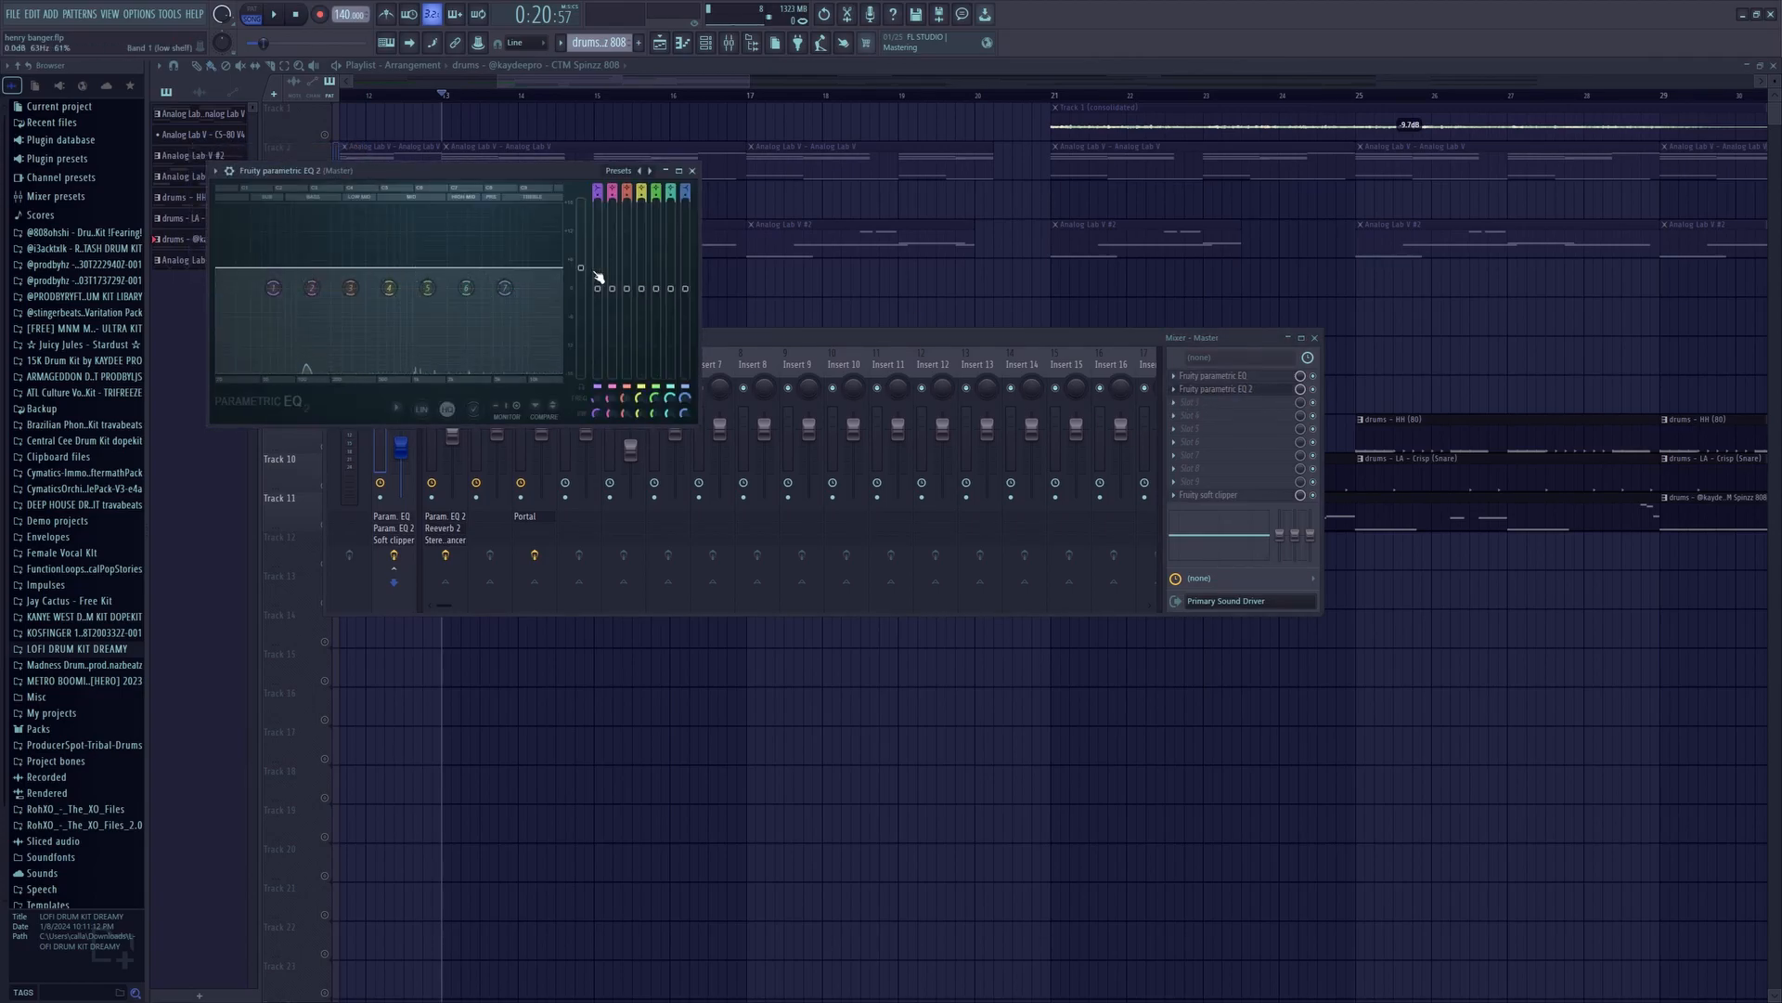
mouse_move(581, 267)
left_mouse_down()
mouse_move(581, 364)
mouse_move(581, 228)
mouse_move(581, 371)
mouse_move(581, 264)
left_mouse_up()
left_click(693, 171)
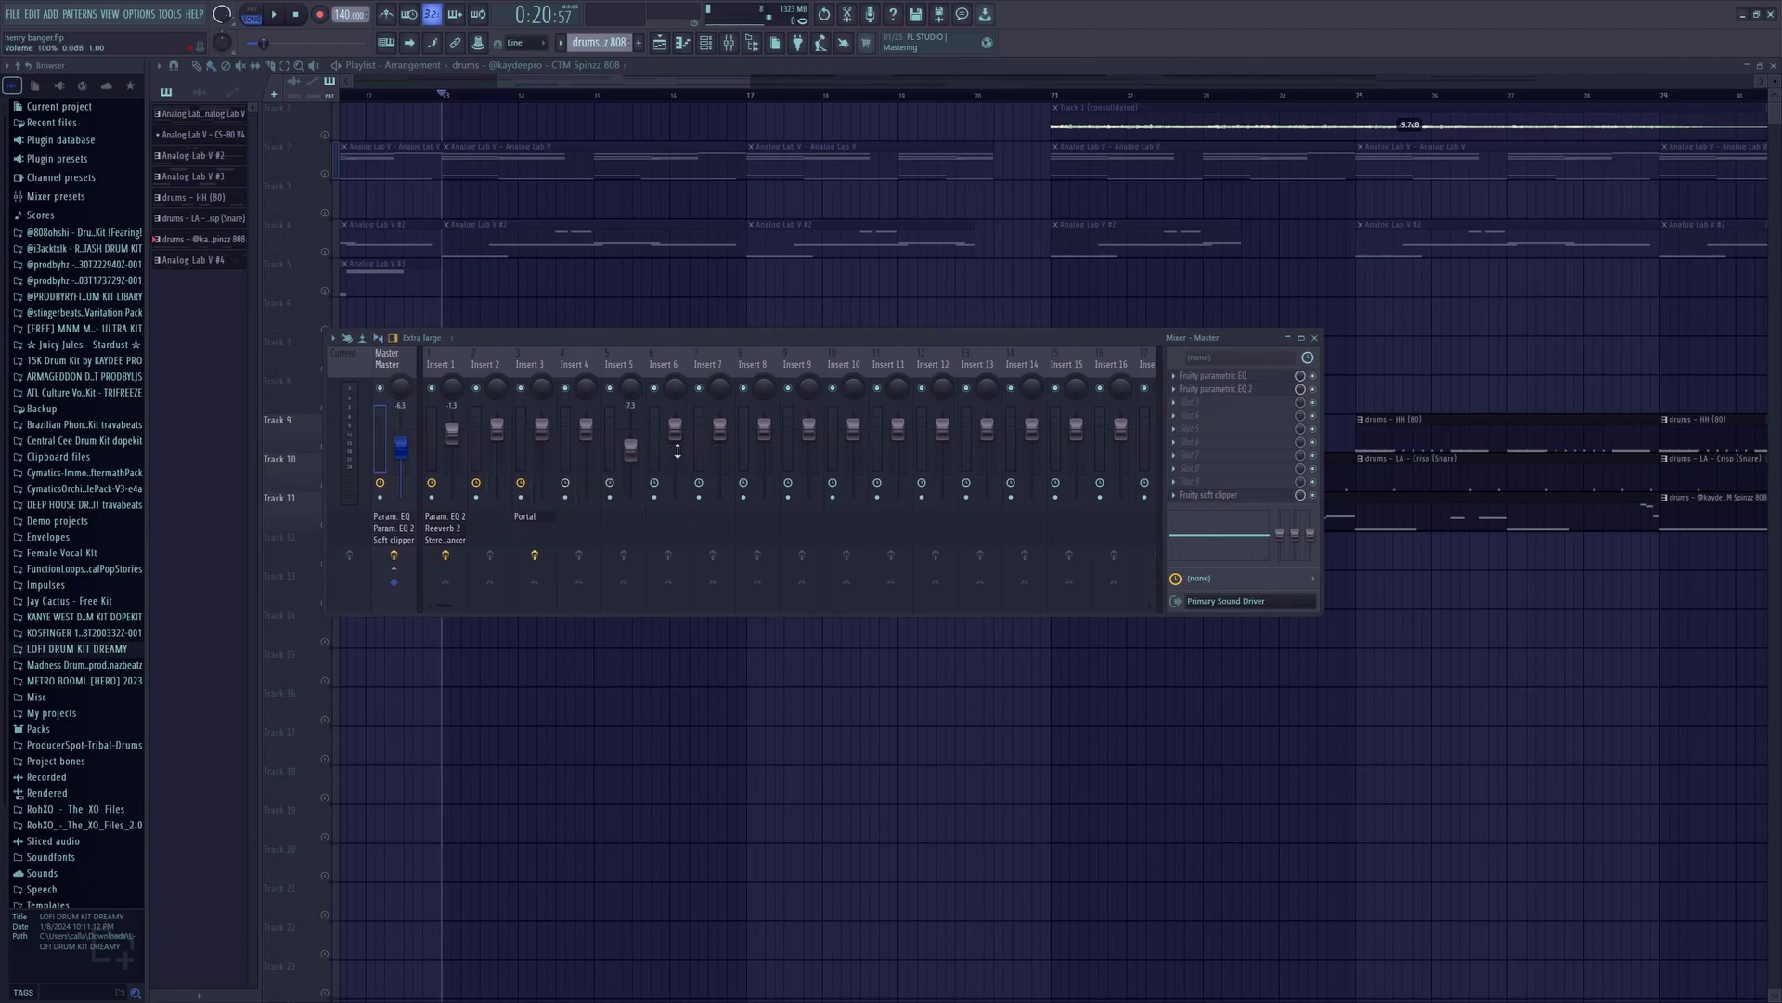
- Move the Master's Fruity soft clipper to the slot directly below Fruity parametric EQ 2 and readjust that EQ's main level
left_click_drag(1241, 508, 1236, 409)
left_click(1239, 389)
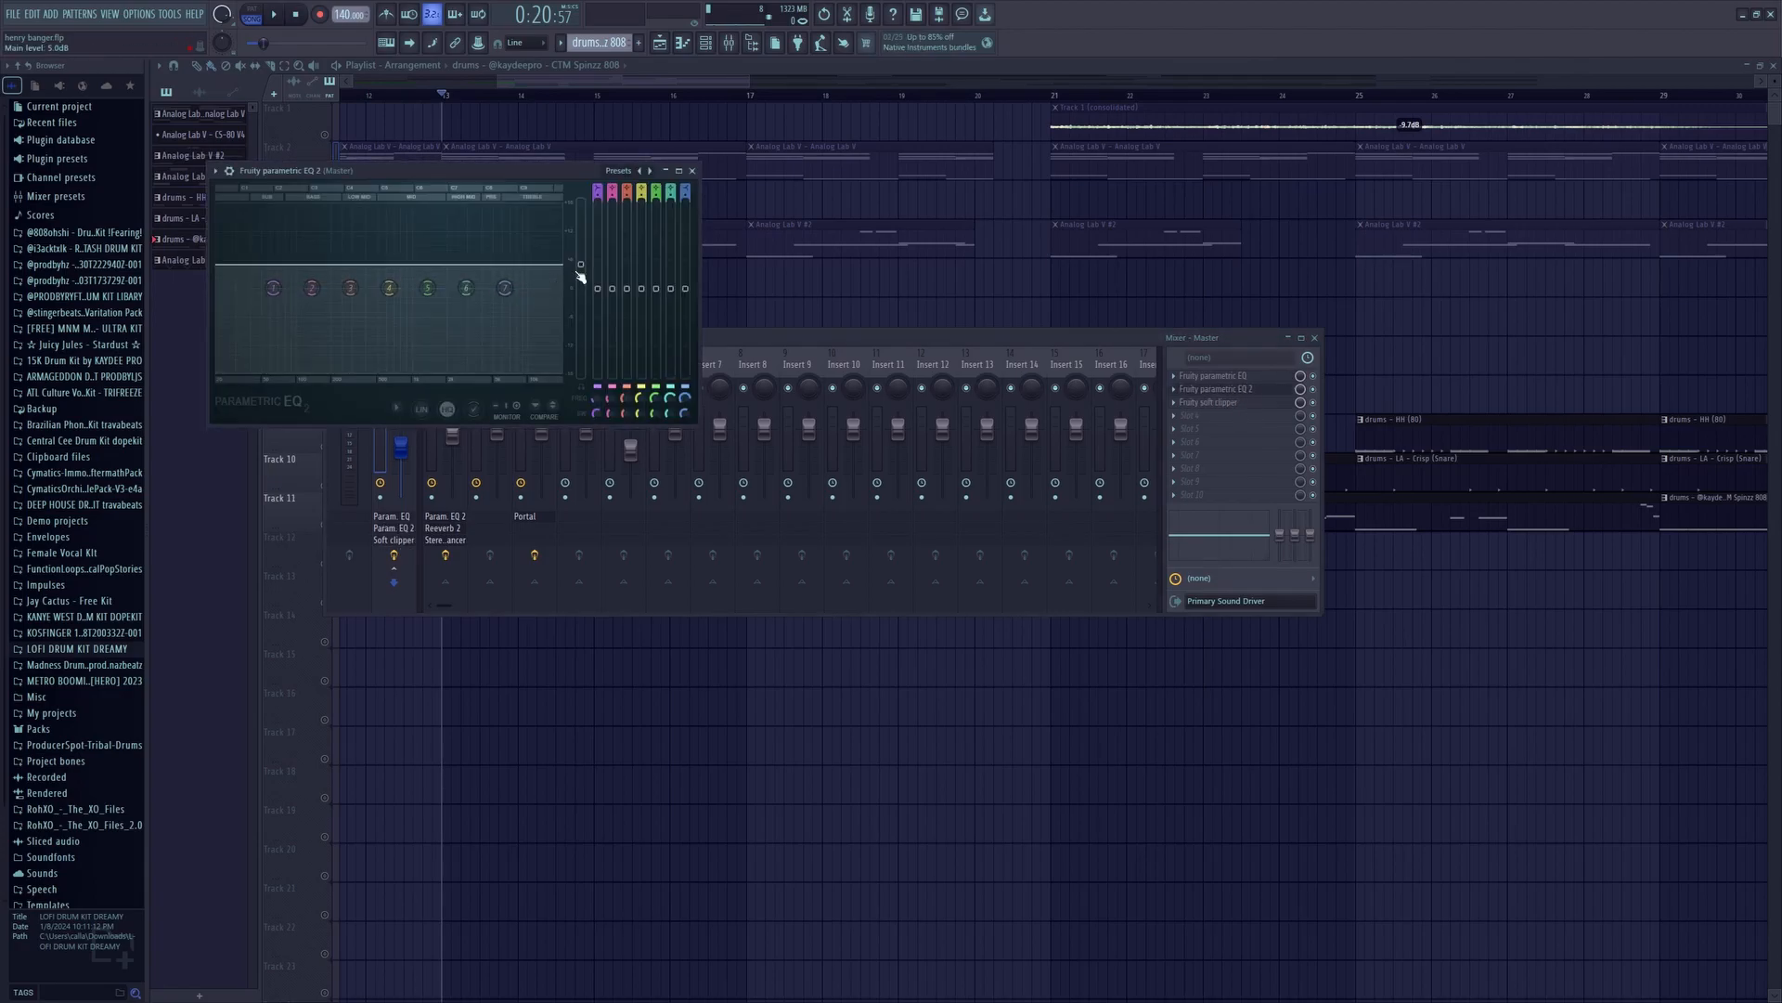
mouse_move(583, 271)
left_mouse_down()
mouse_move(583, 238)
mouse_move(581, 267)
left_mouse_up()
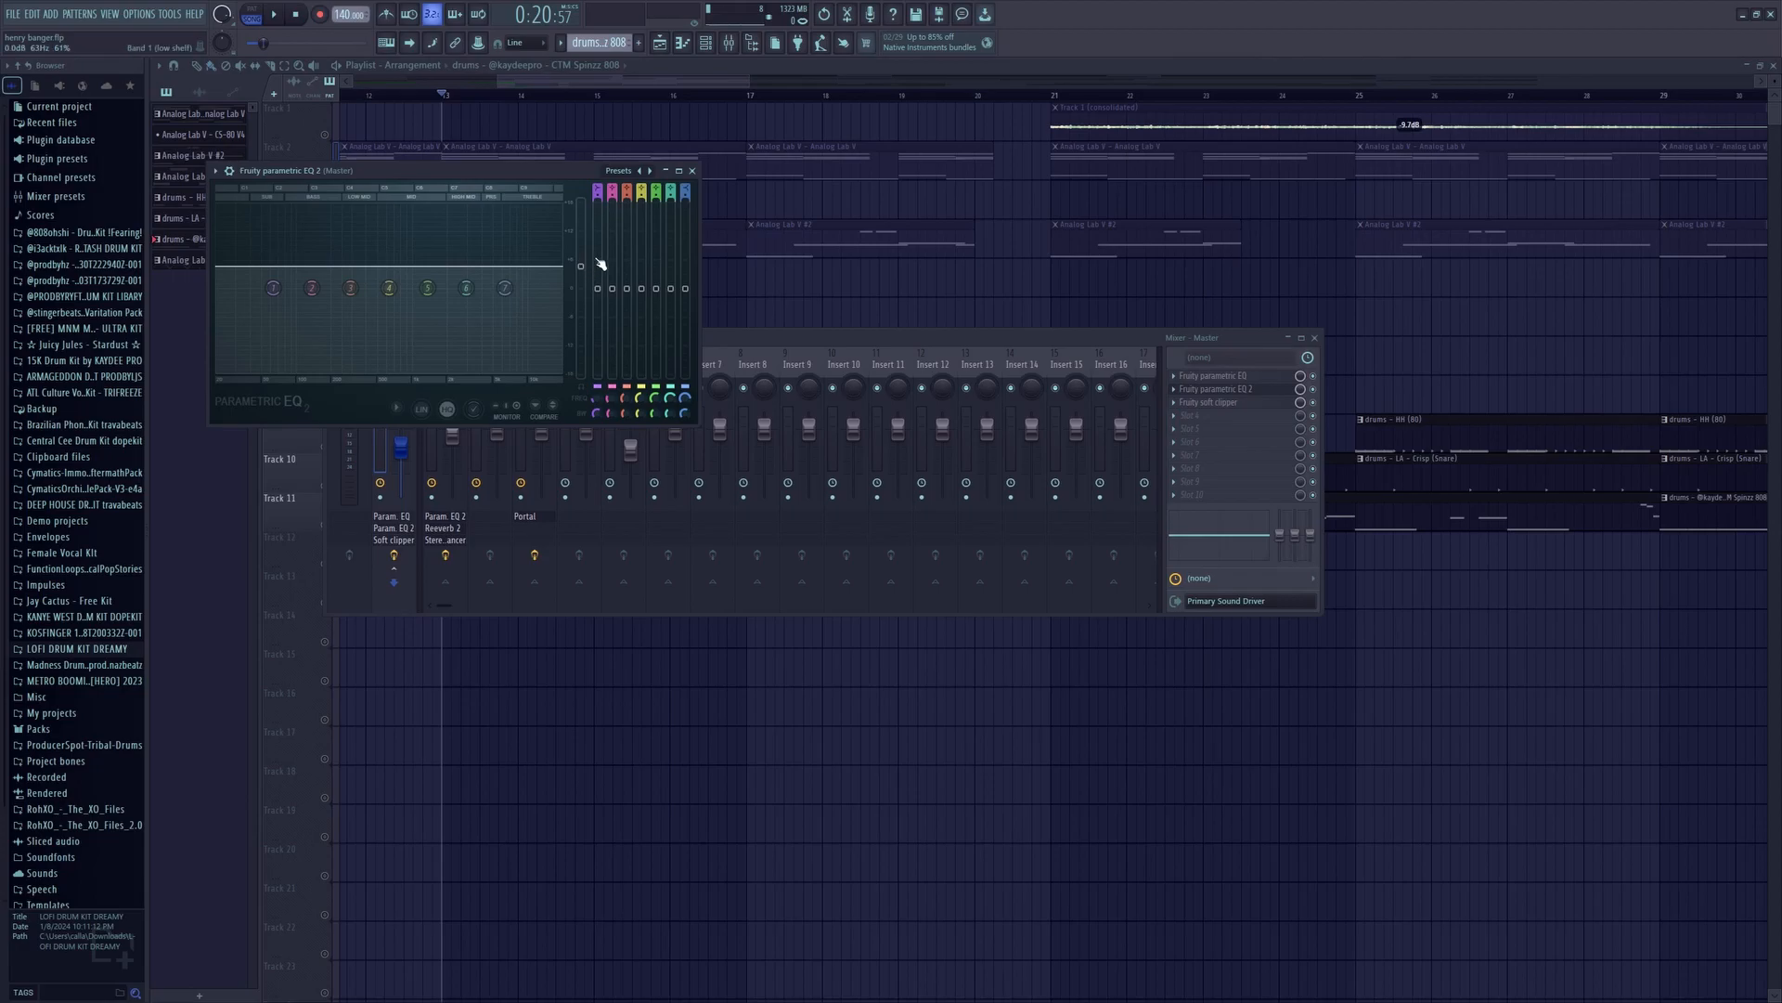
left_click(692, 170)
left_click(1315, 338)
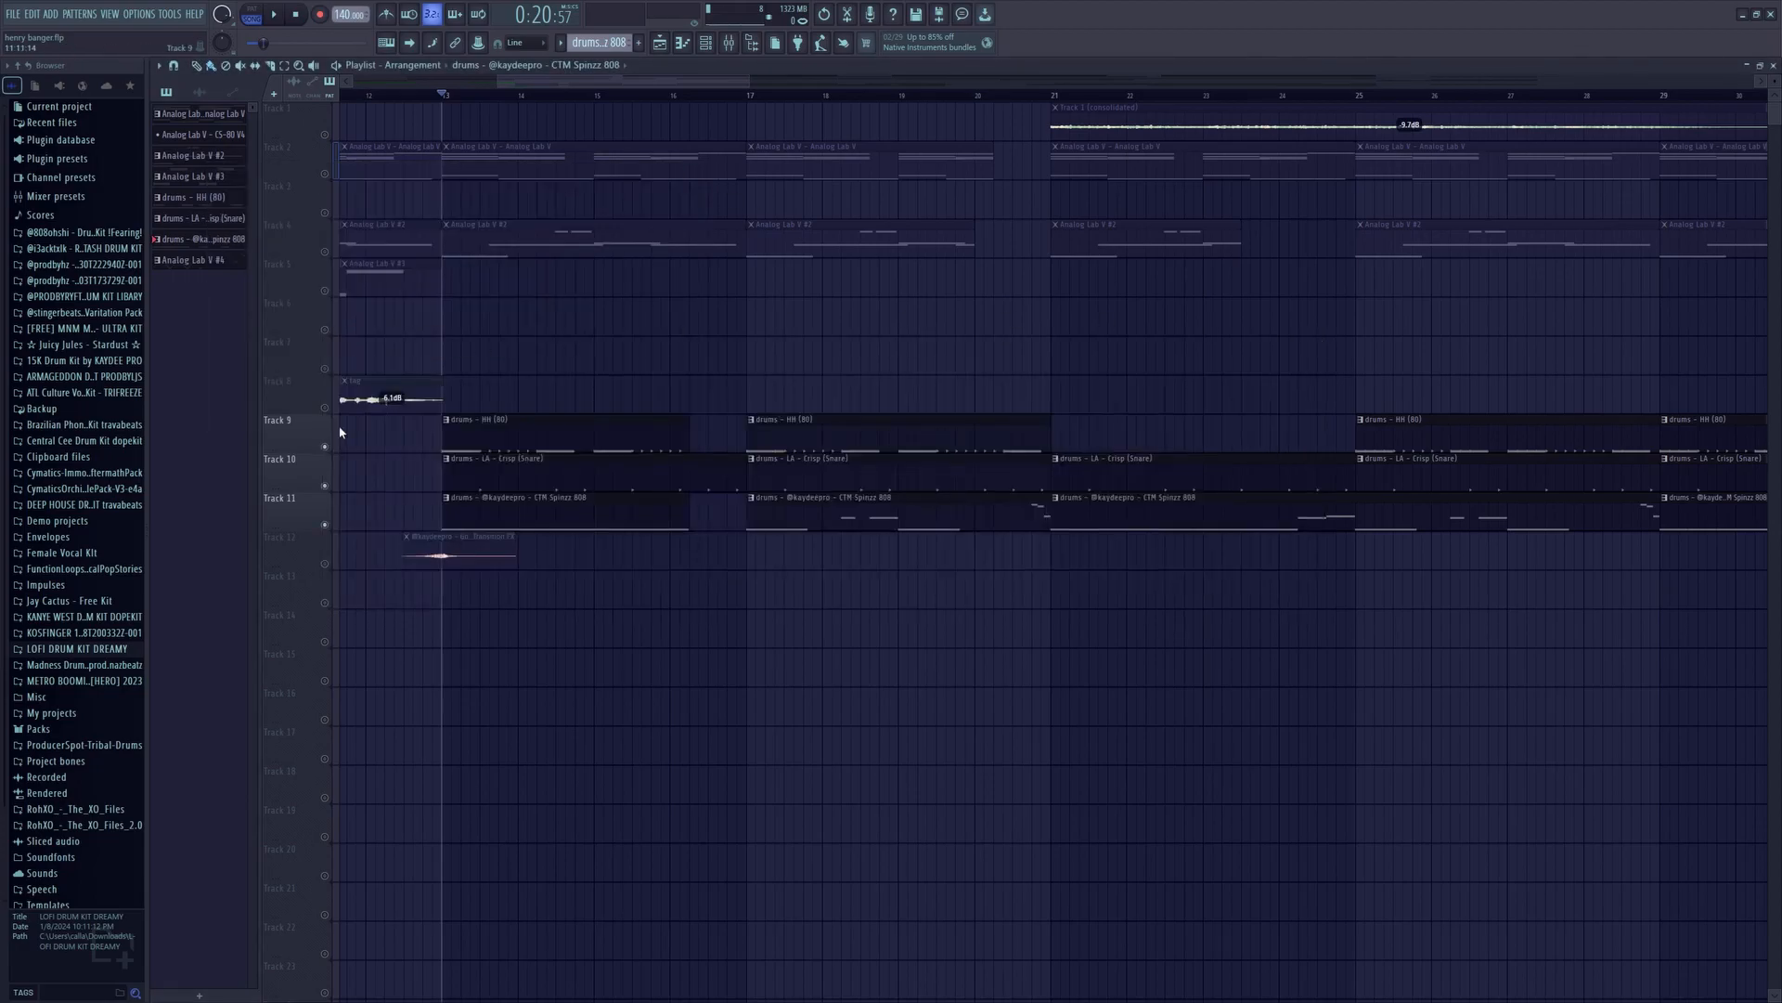
- Lower the main level of the Master's Fruity parametric EQ 2 to about -2 dB and play back the drums
key("F9")
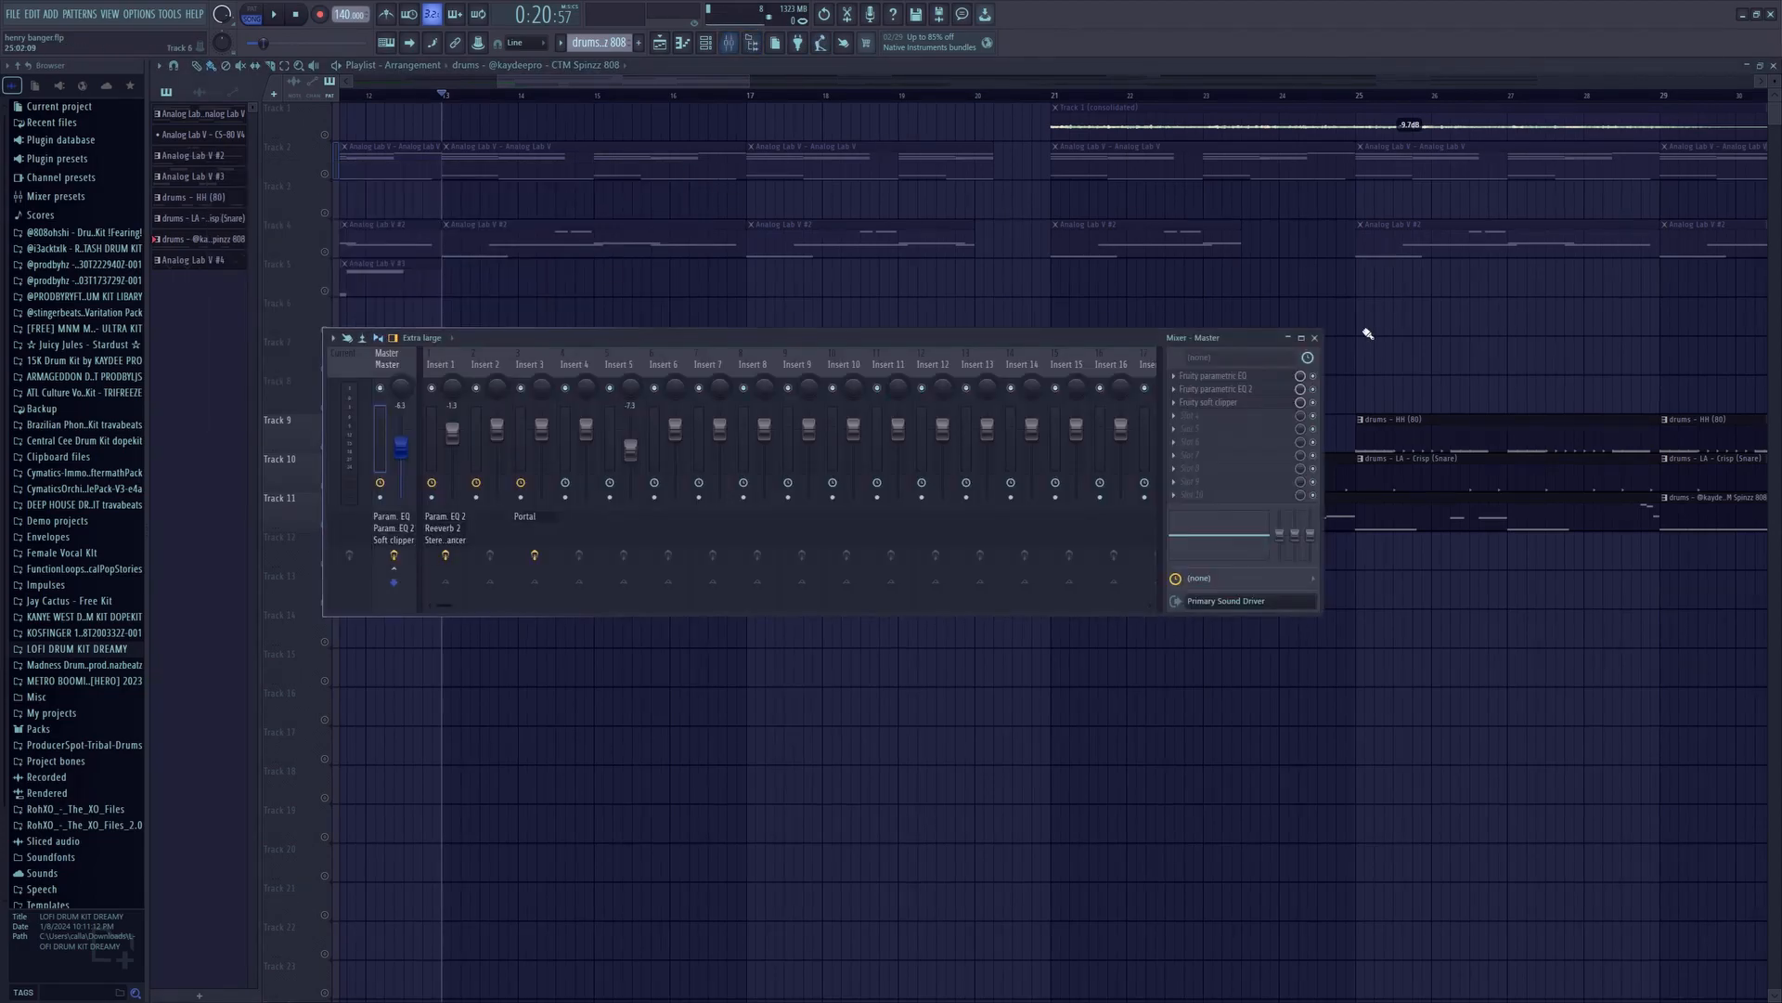
left_click(1244, 394)
left_click_drag(581, 266, 581, 297)
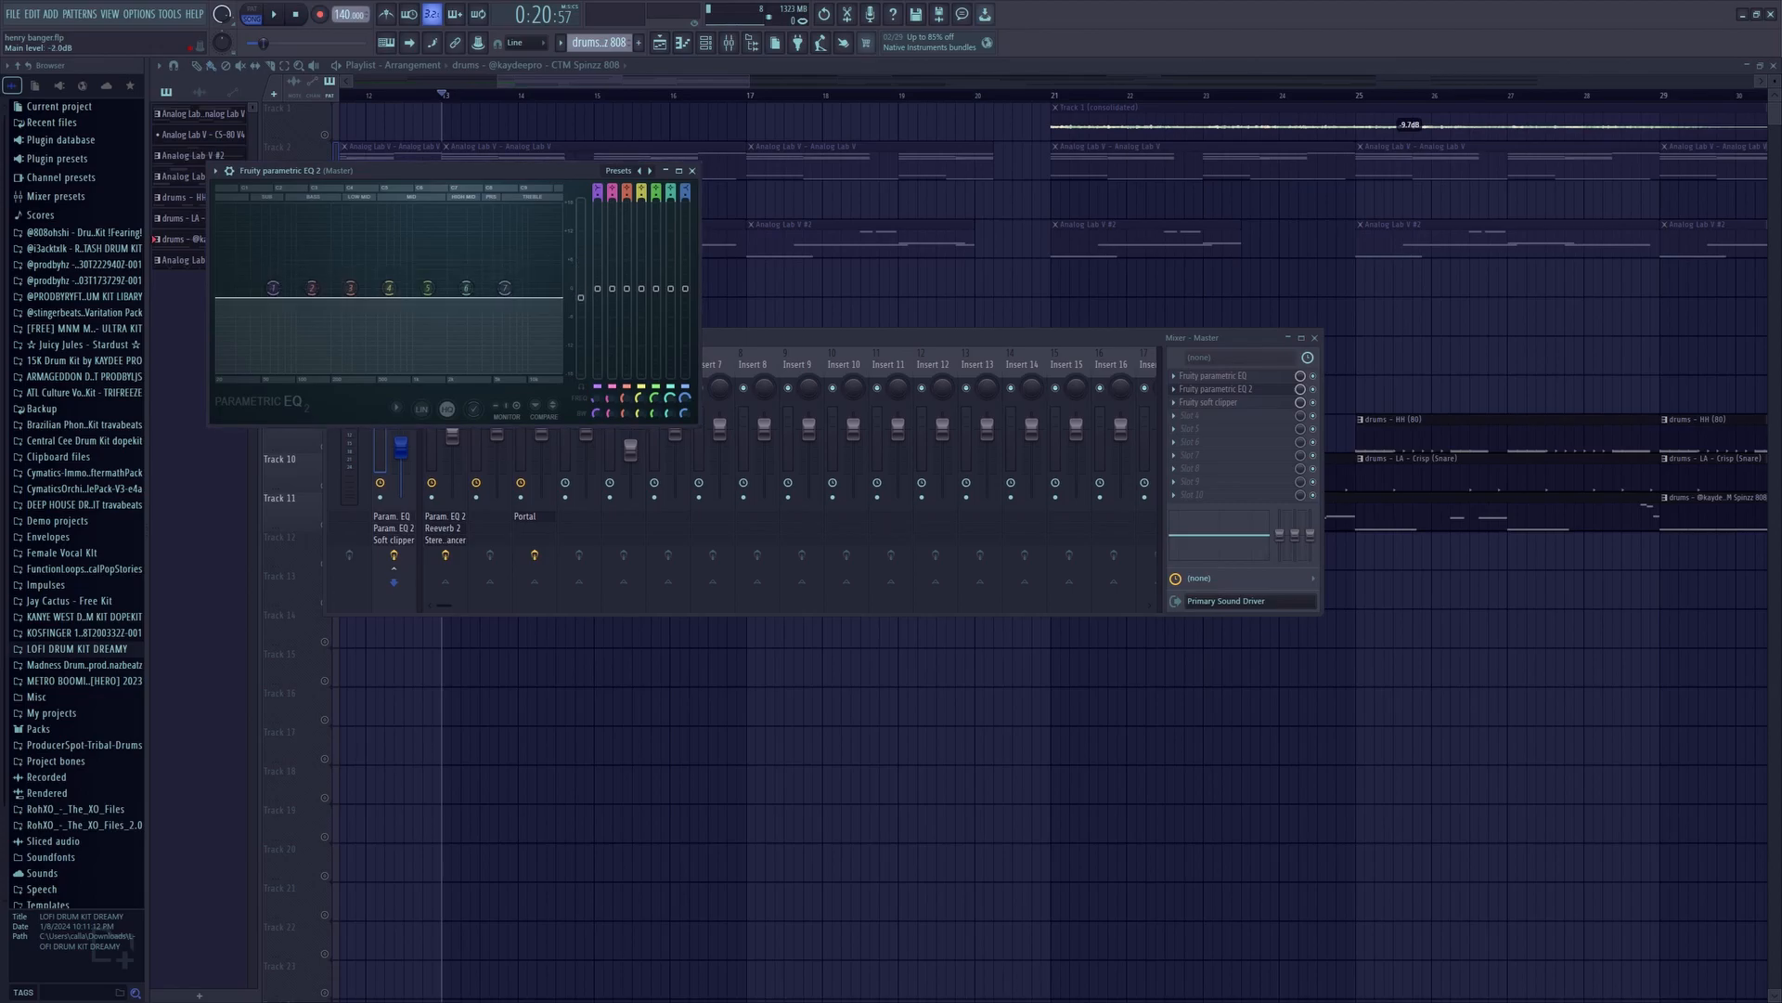
left_click(274, 15)
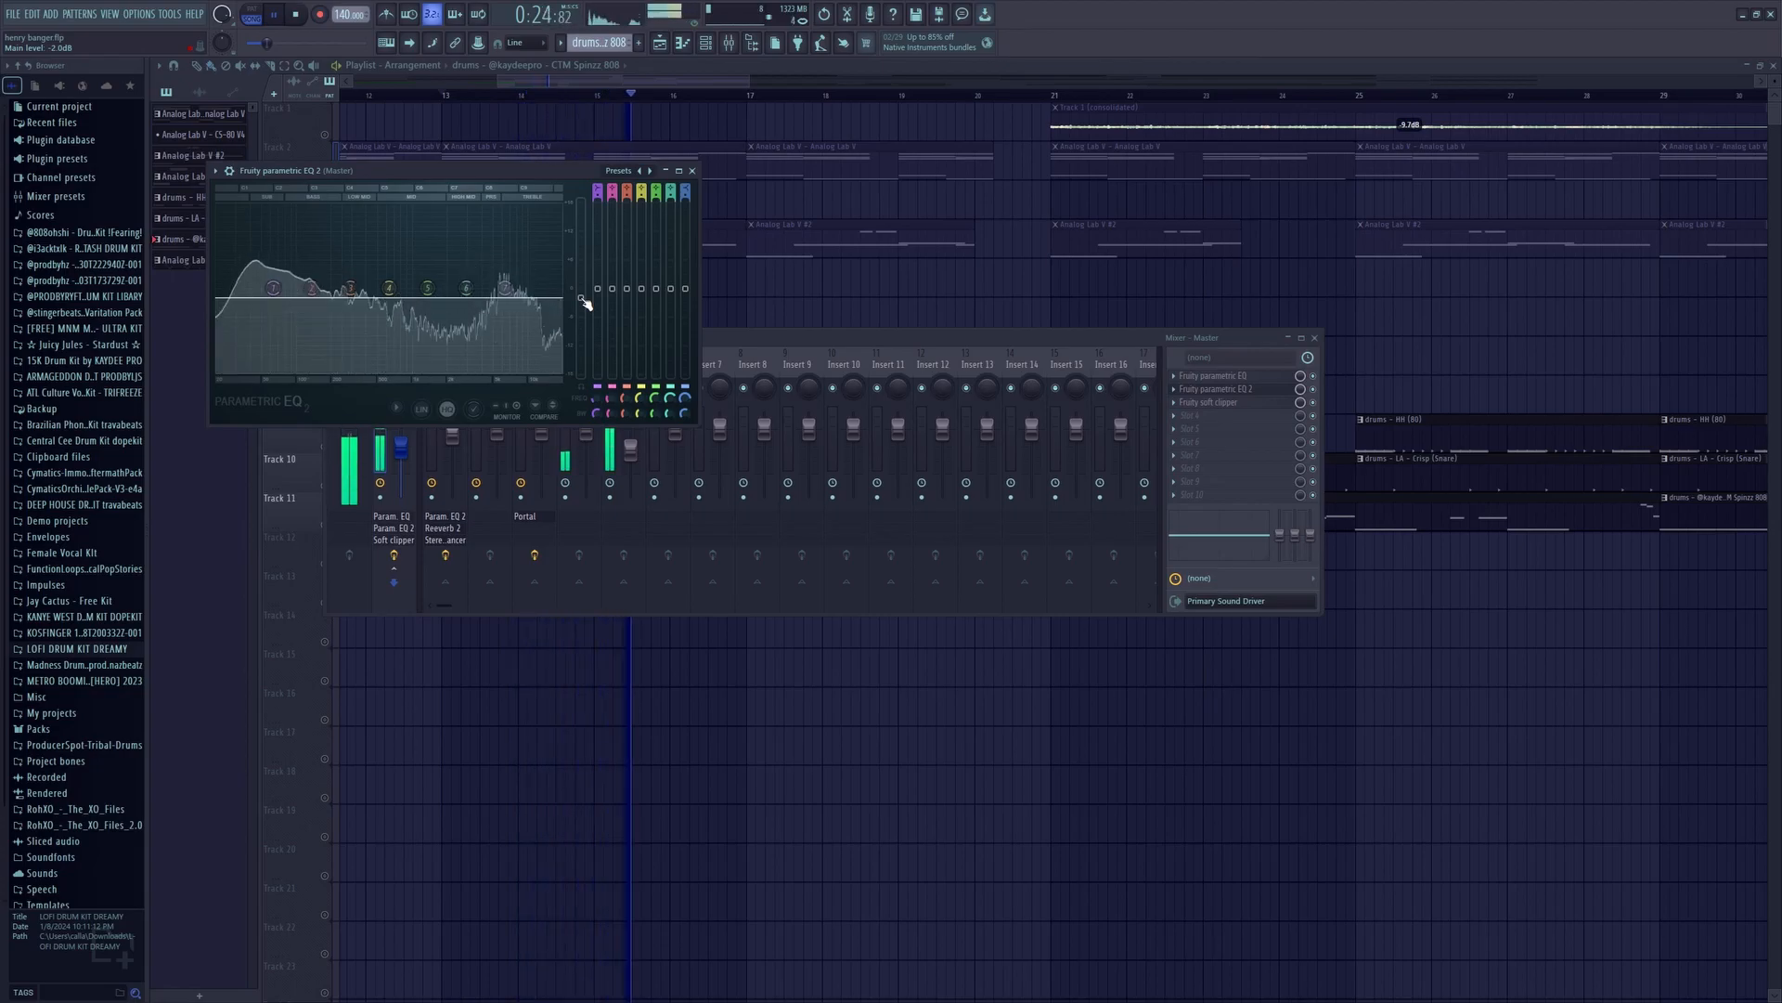
key("space")
- Raise the main level of the Master's Fruity parametric EQ 2 to about 5 dB, play back the drums, and close the mixer
left_click_drag(585, 302, 585, 277)
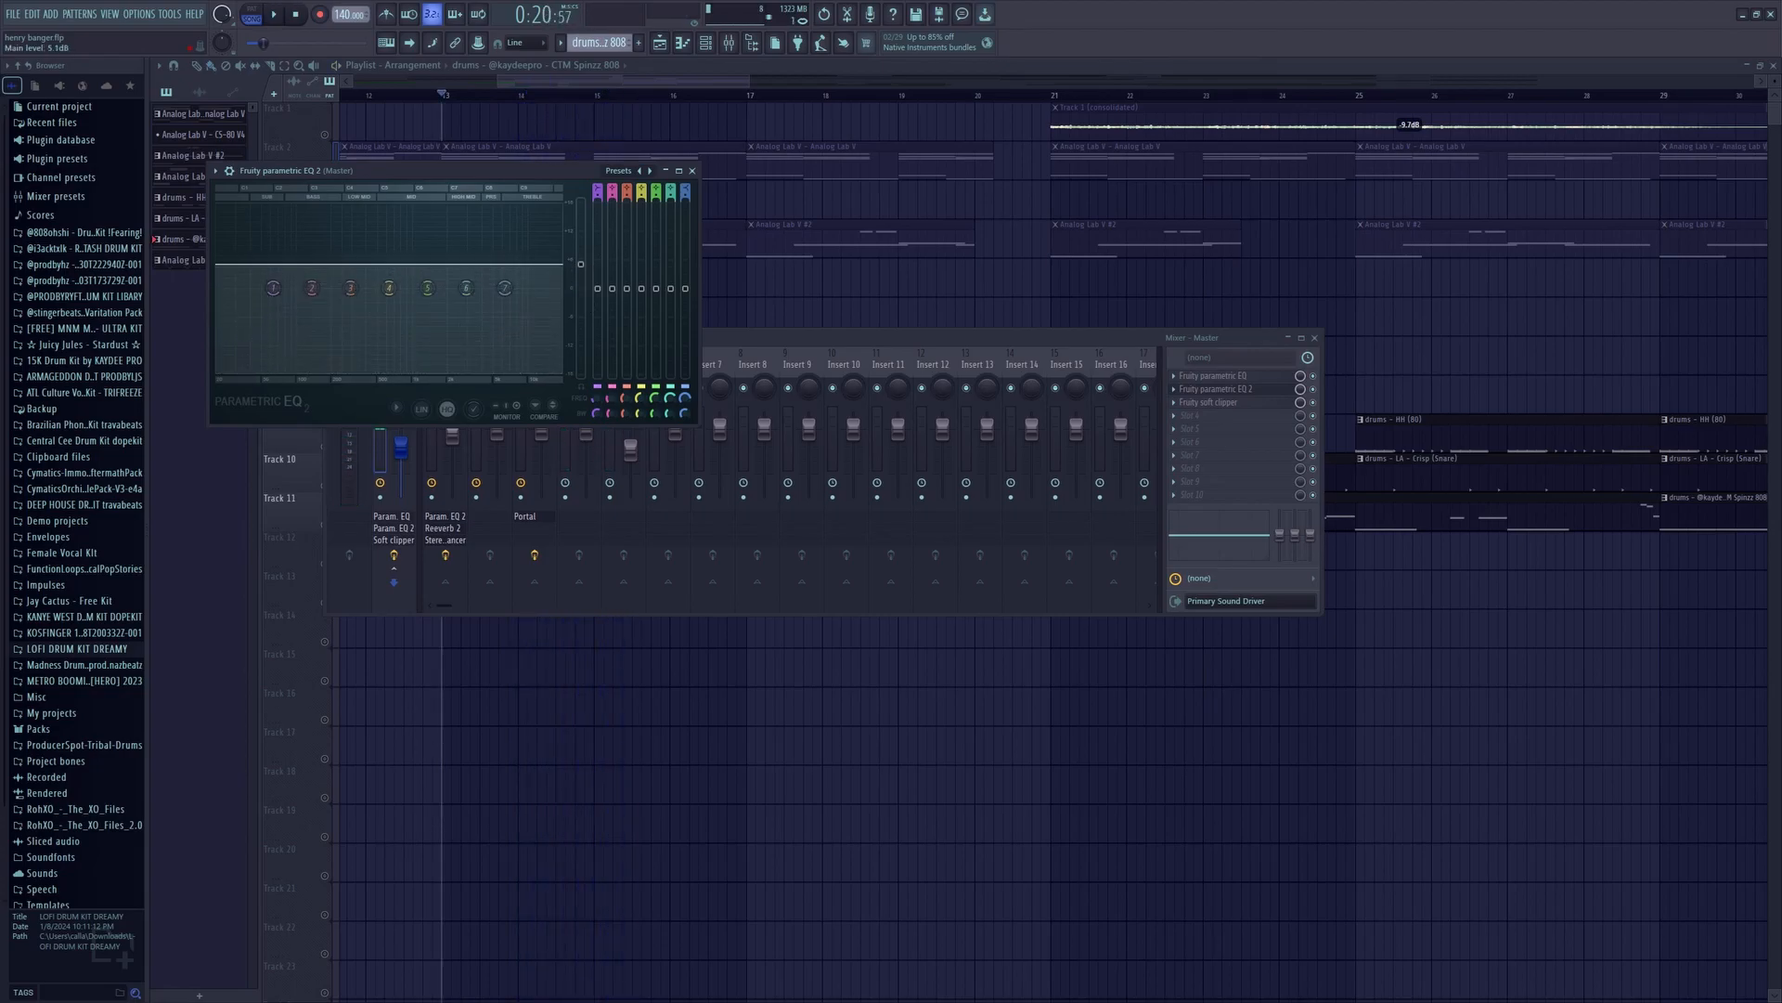
key("space")
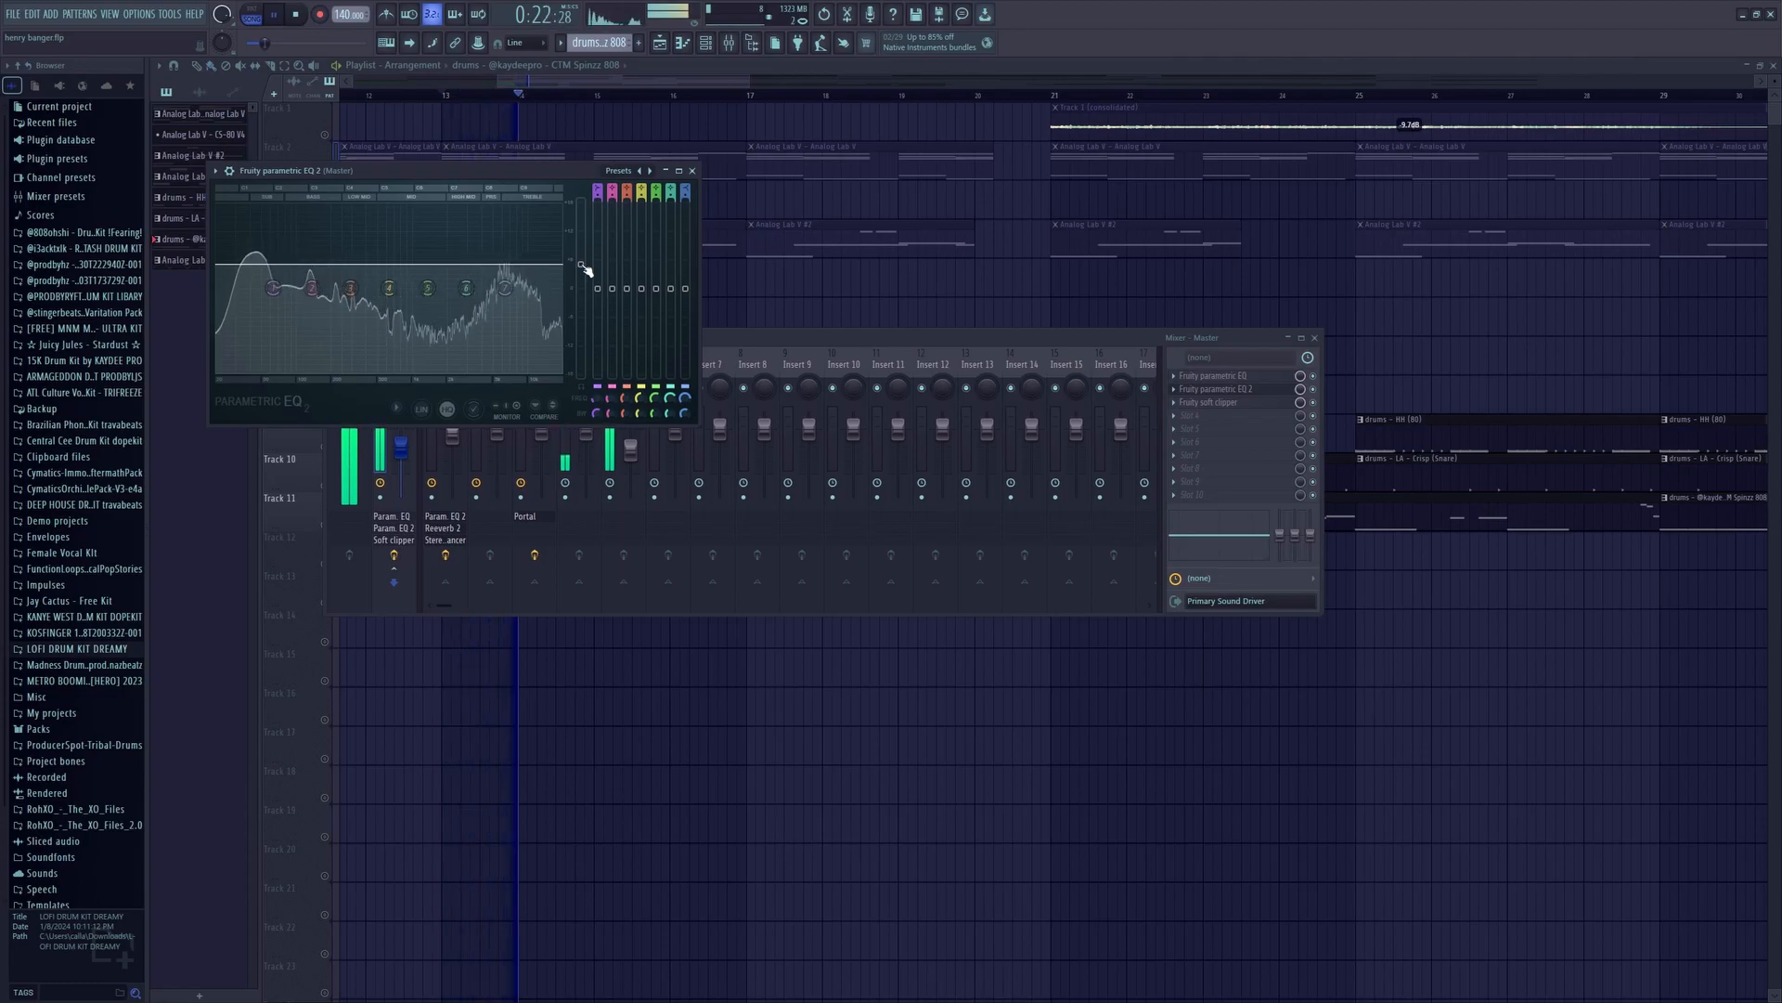
key("space")
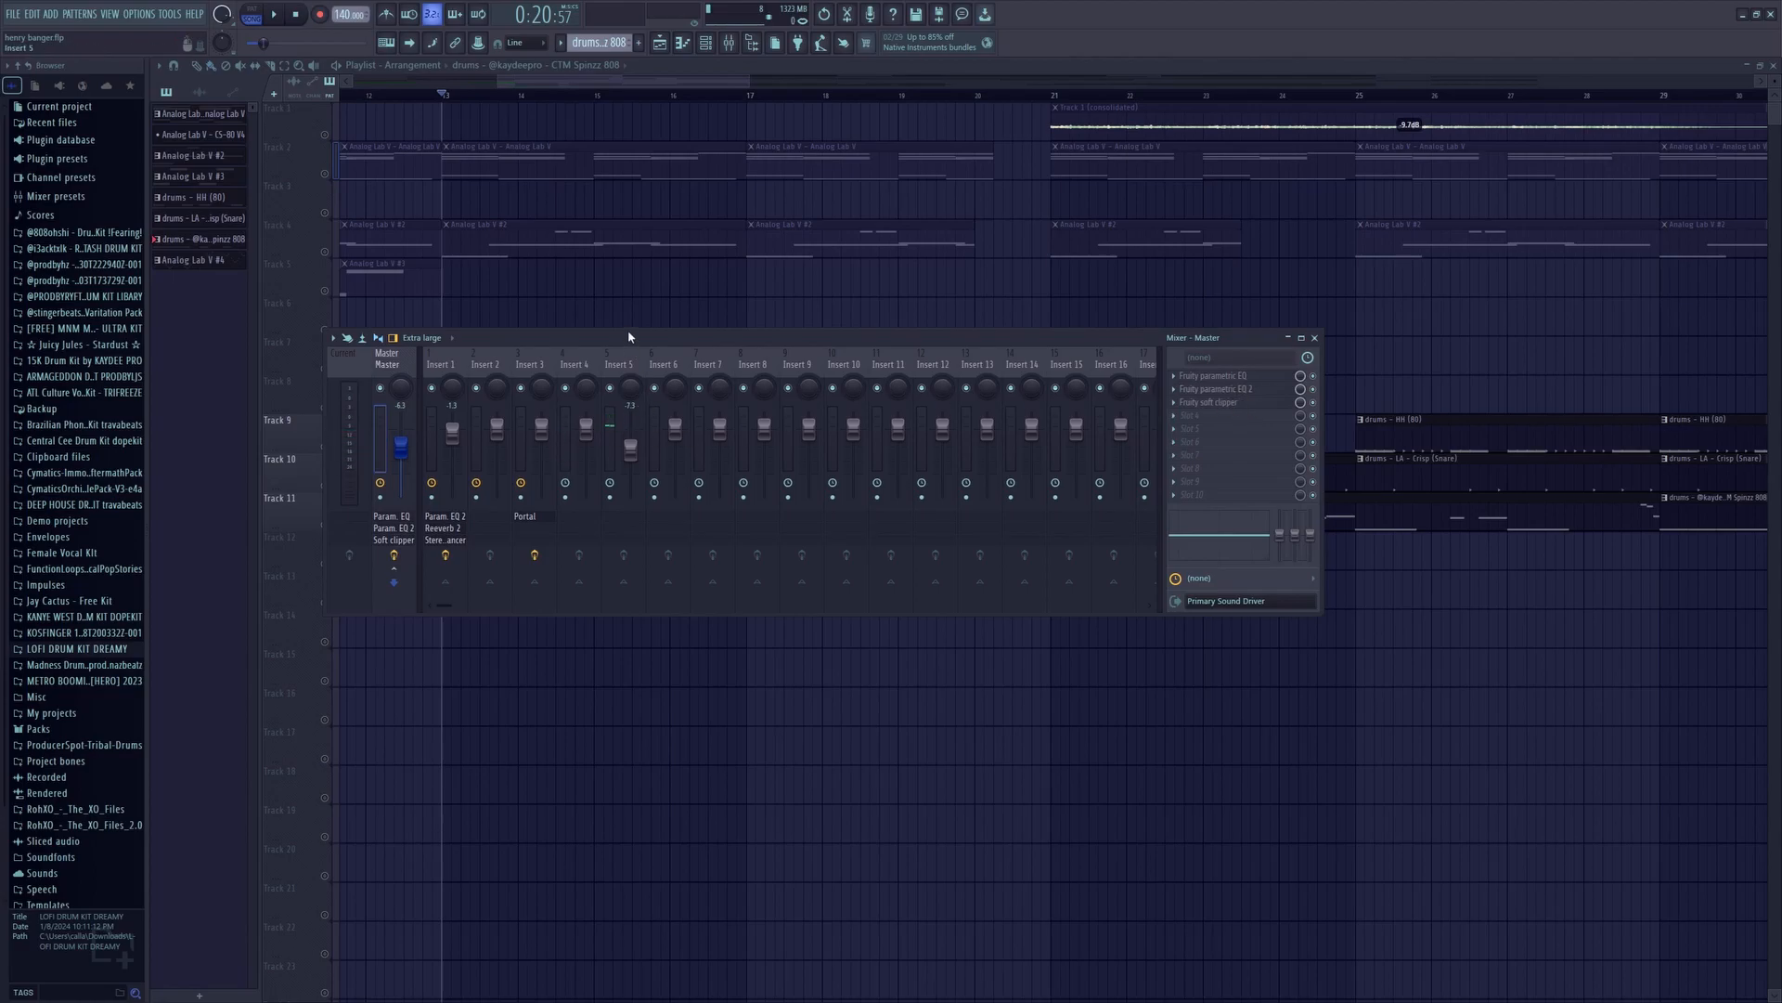
left_click(1314, 339)
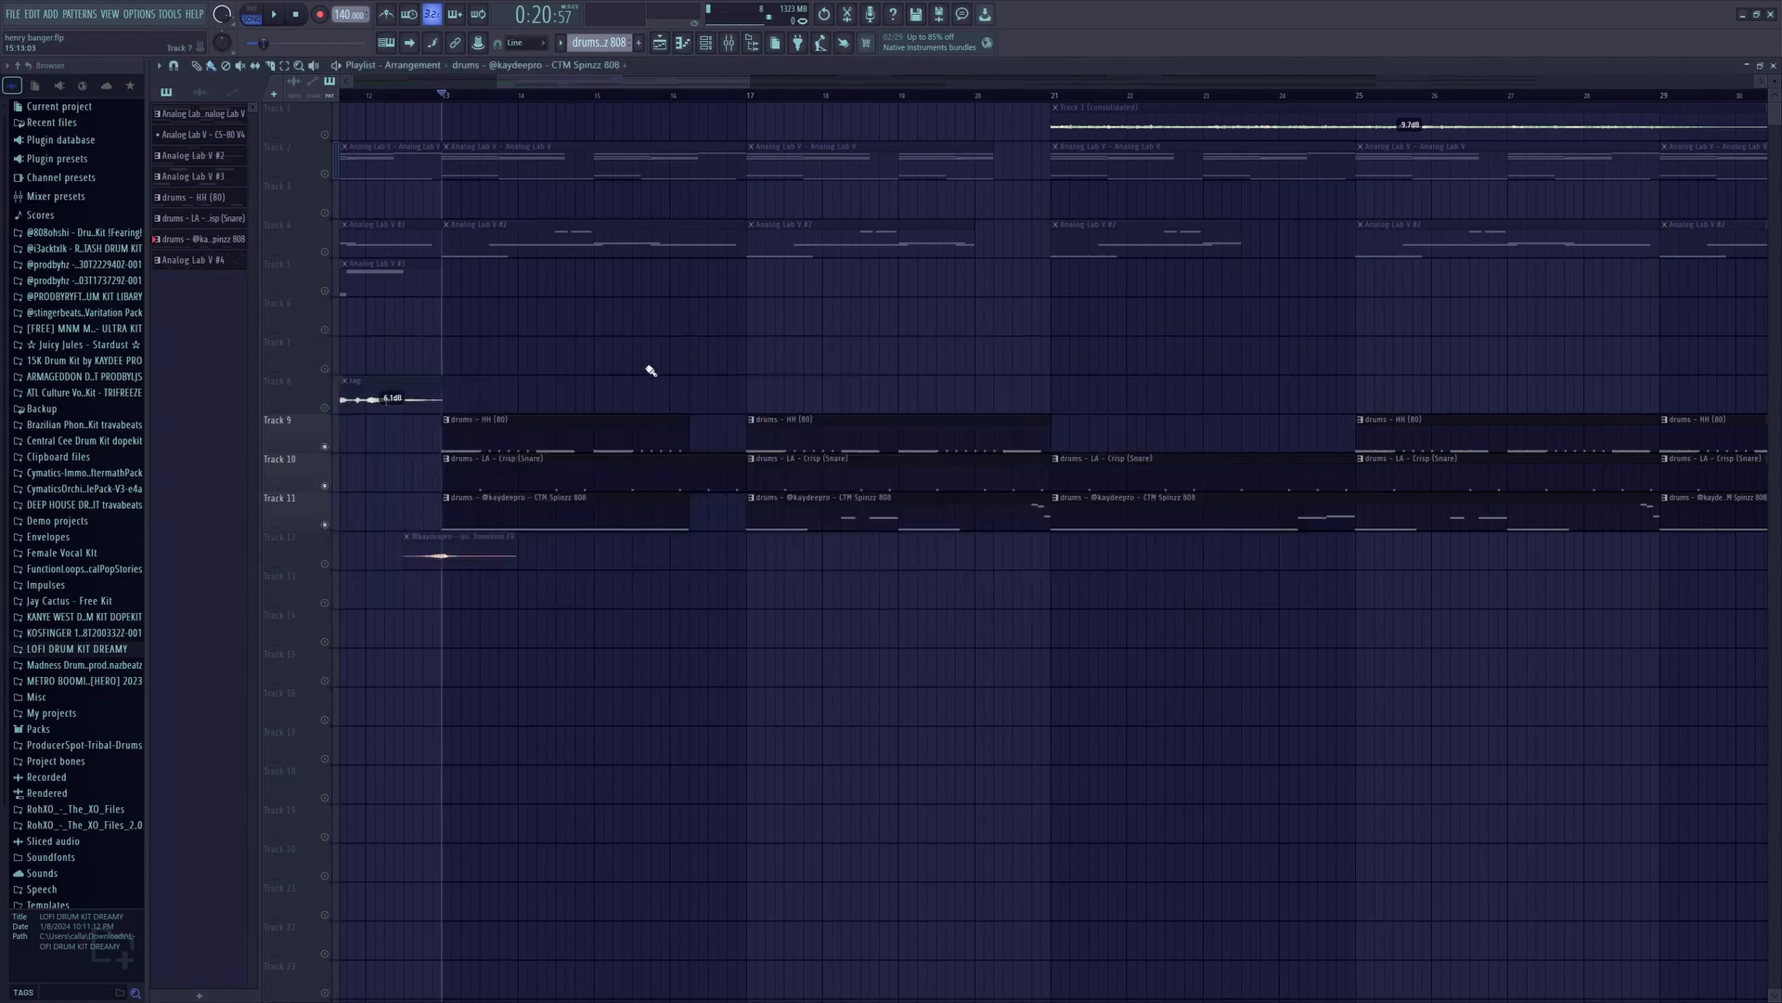
- Unmute all playlist tracks and move the playhead first to bar 21, where the Track 1 clips start, and on to bar 77
right_click(332, 454)
scroll(488, 105, "down", 5)
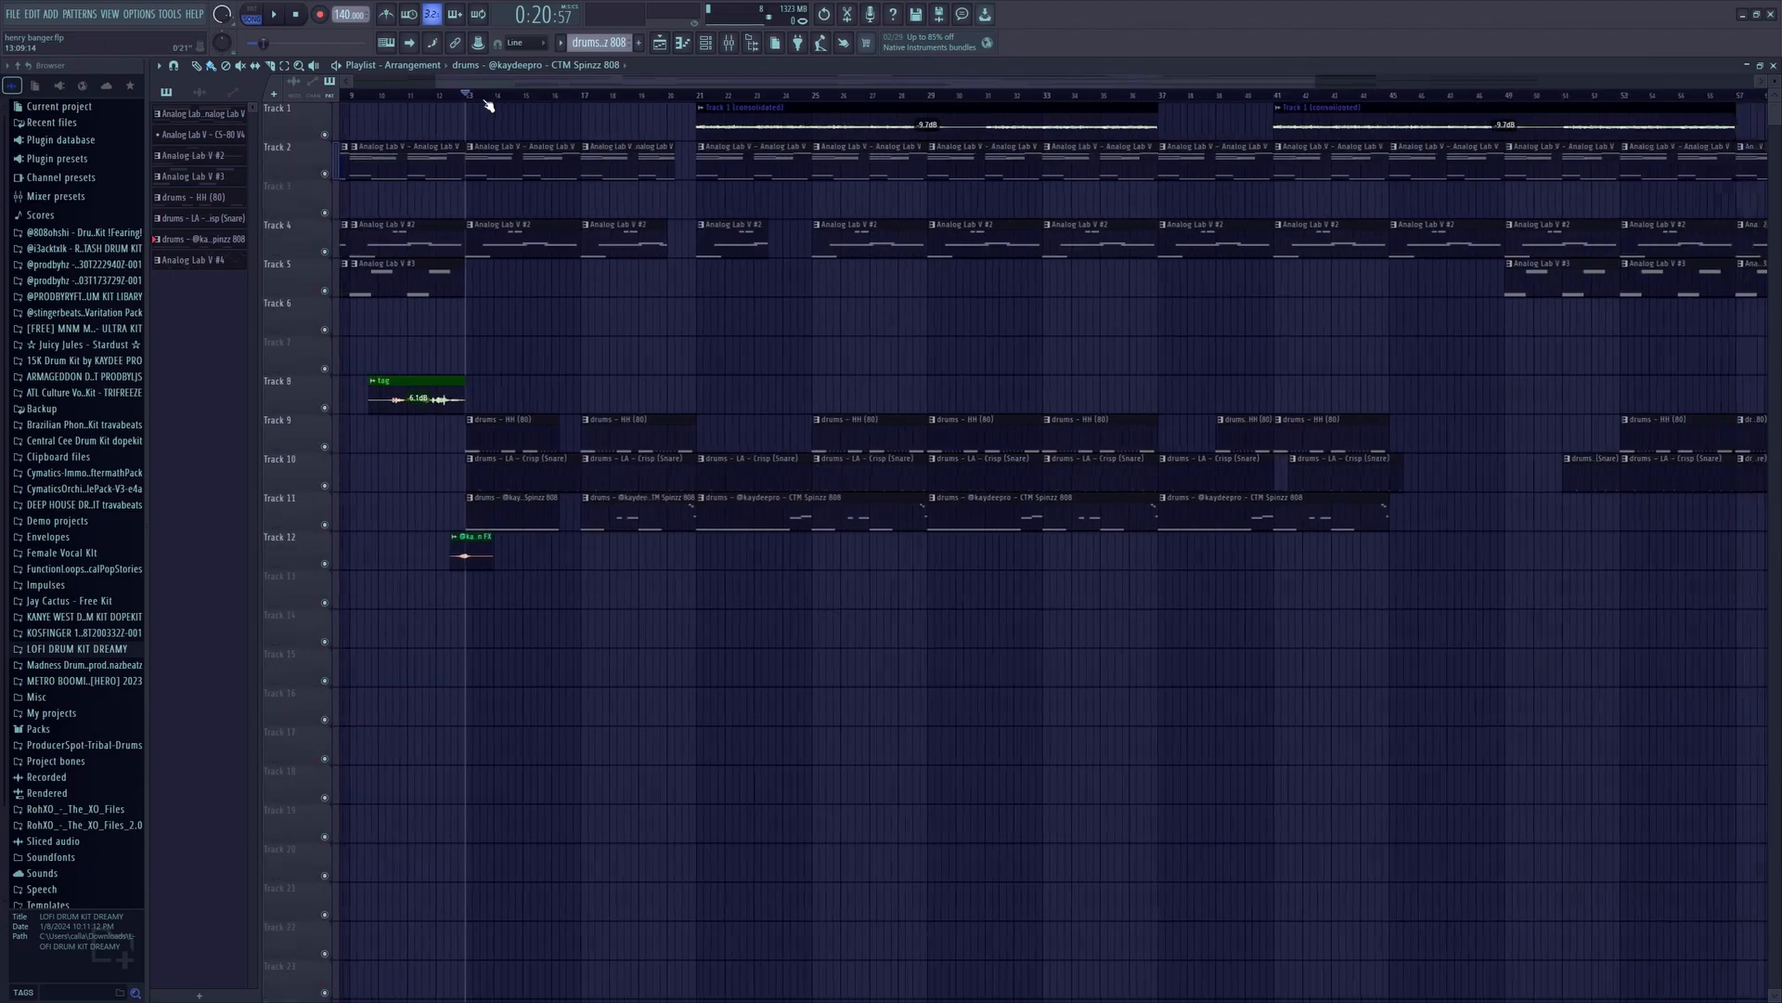
left_click(618, 95)
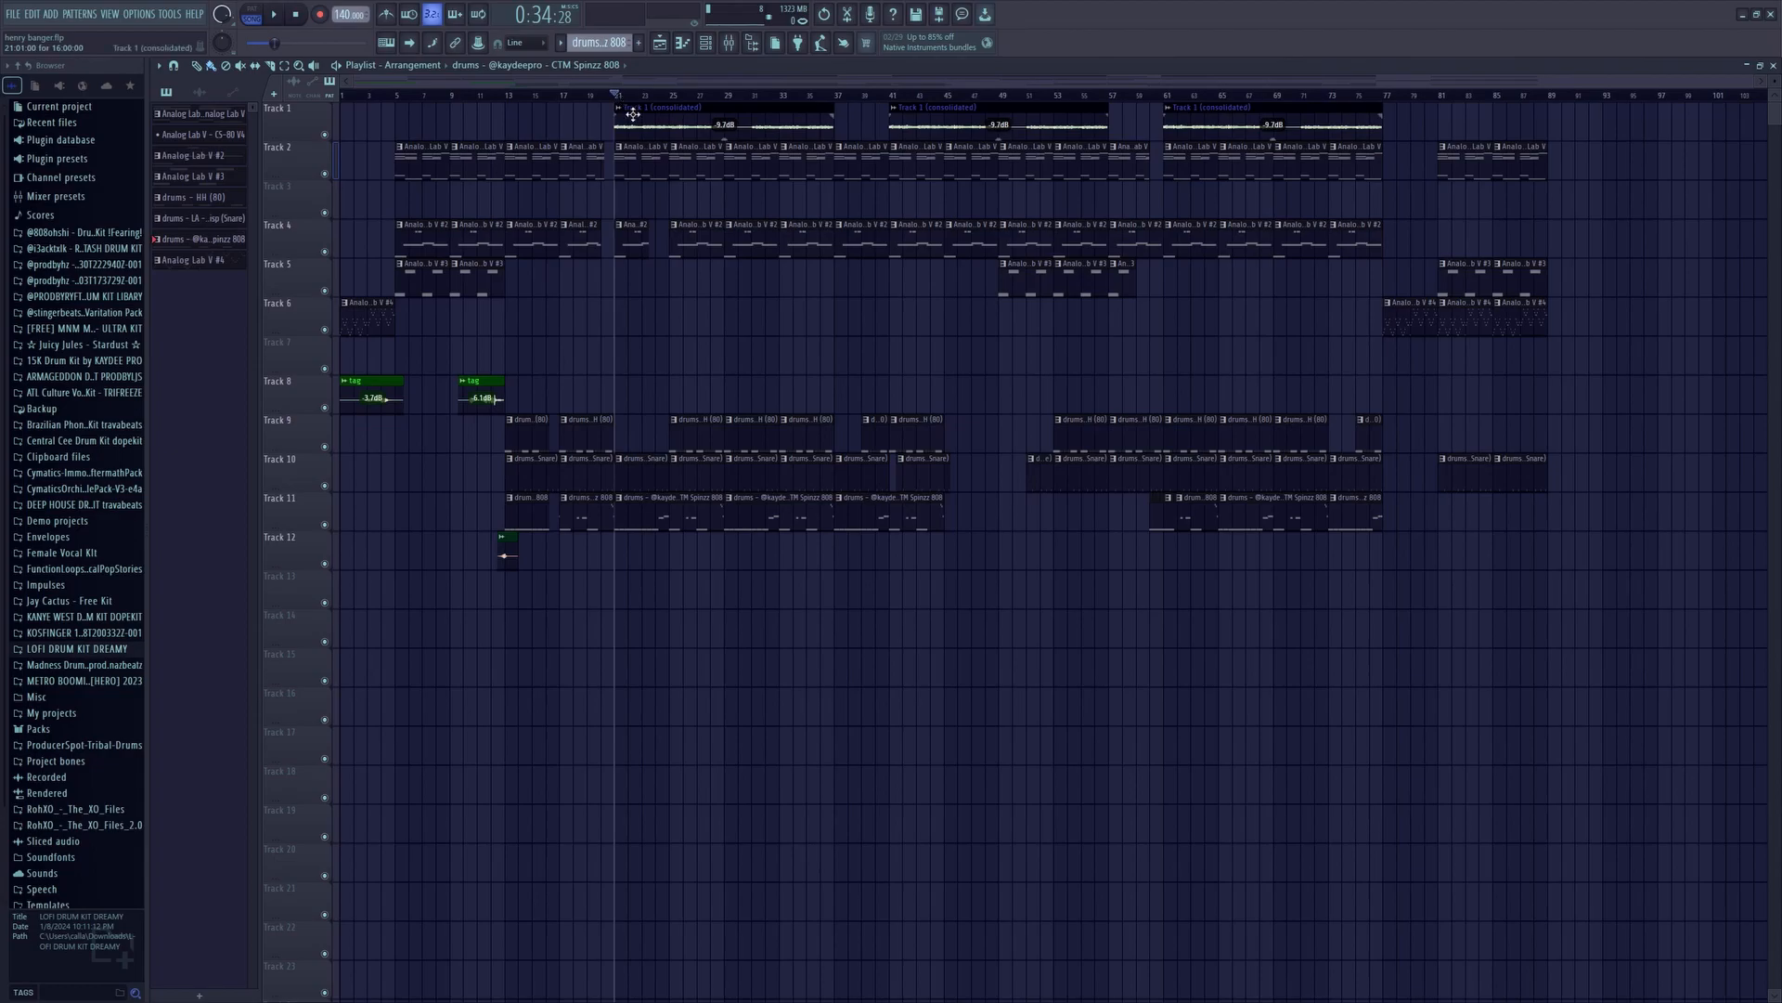
left_click(1387, 96)
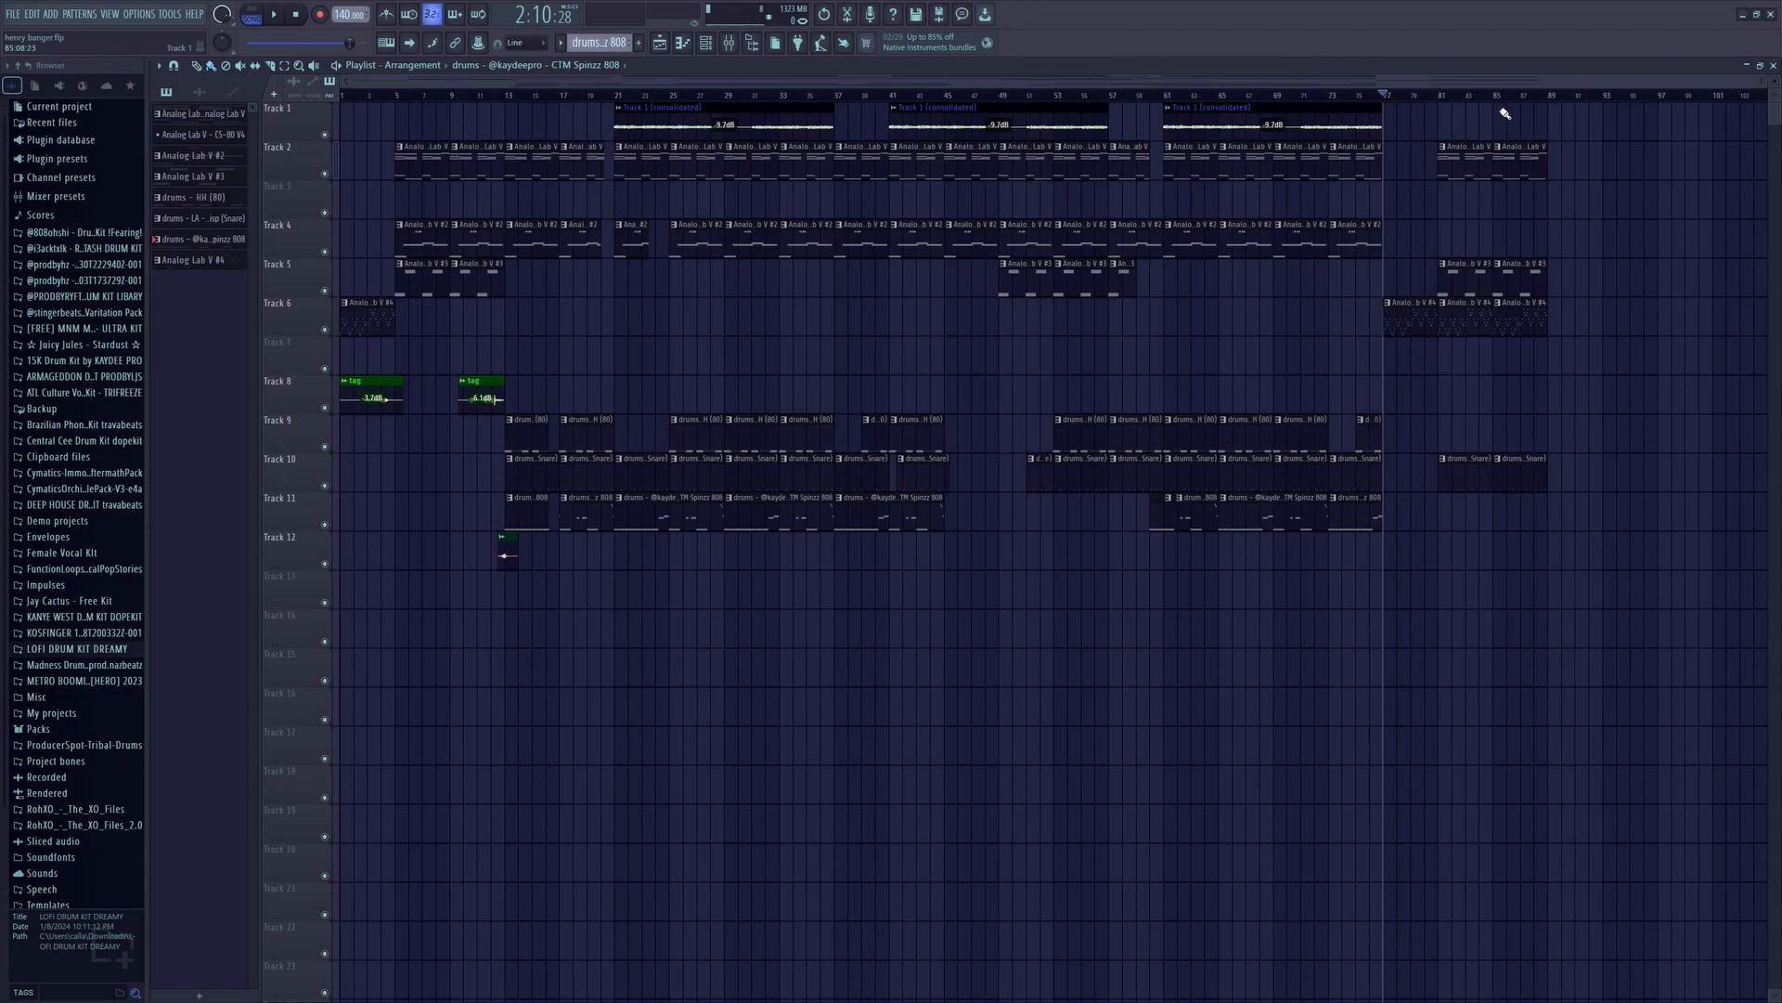
- Play the full beat from the start of the arrangement and stop playback around bar 41
left_click(297, 15)
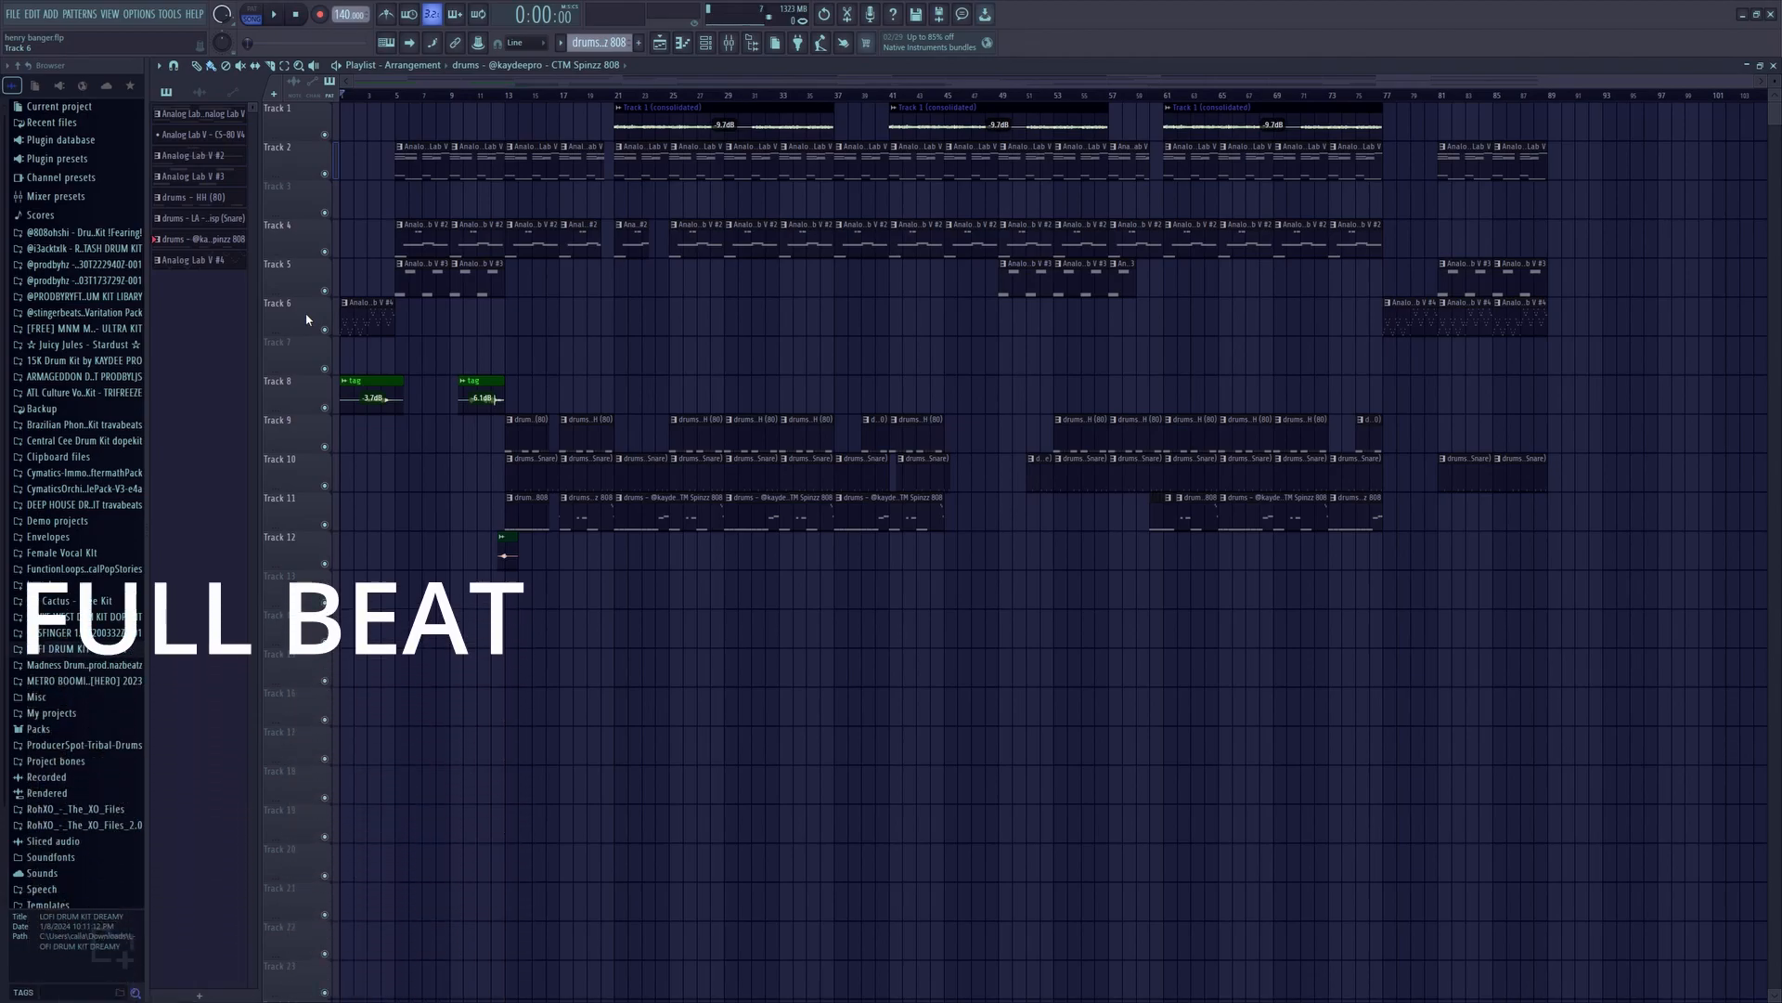
key("space")
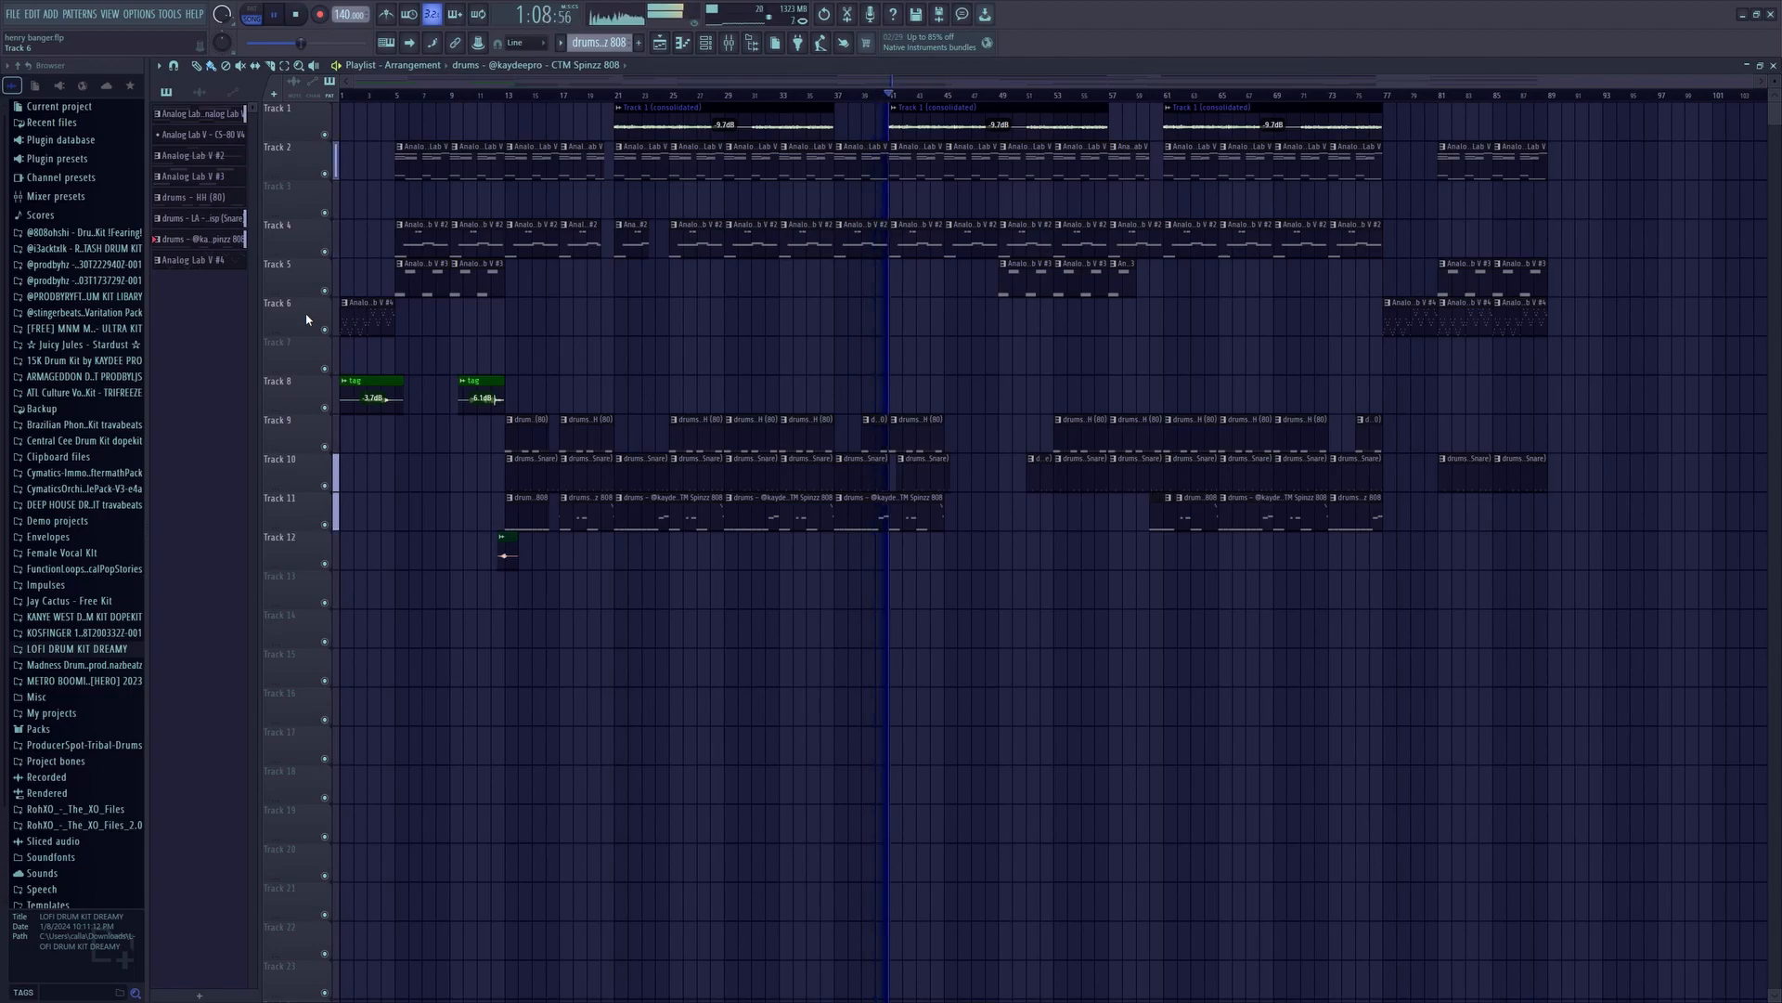
key("space")
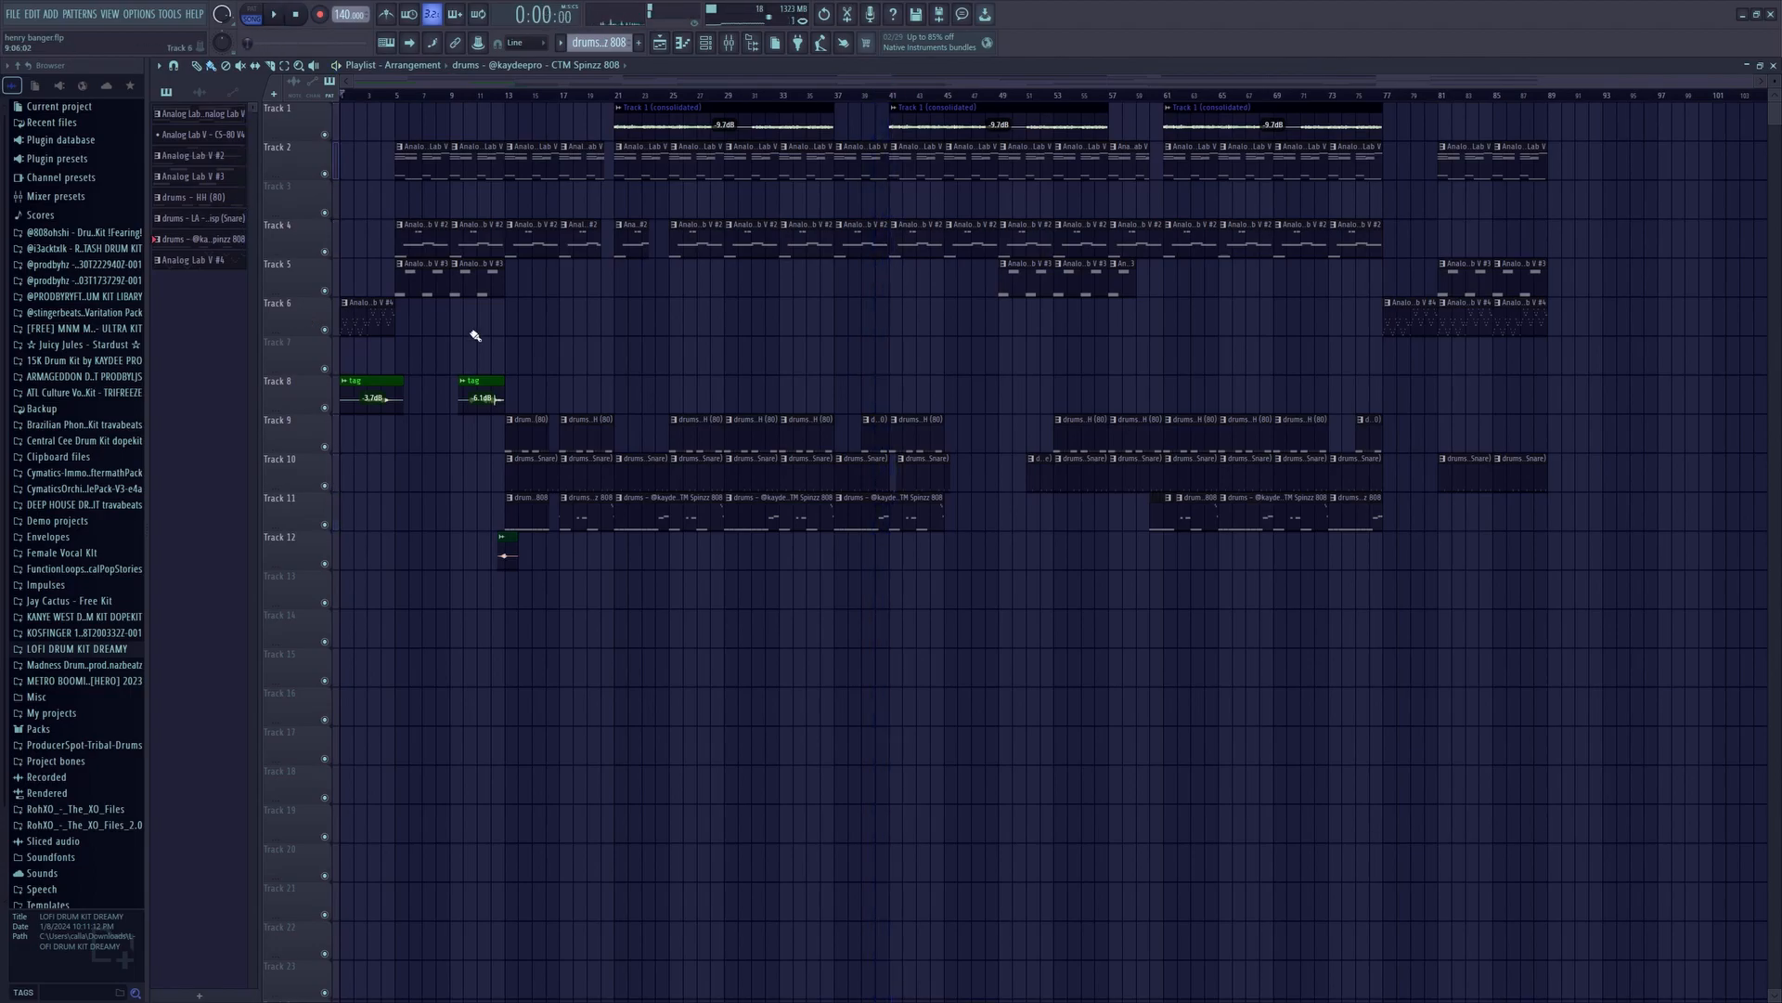
- Play the outro from bar 77 to the end of the last clips, and reset the playhead to the song's start
left_click(1389, 104)
key("space")
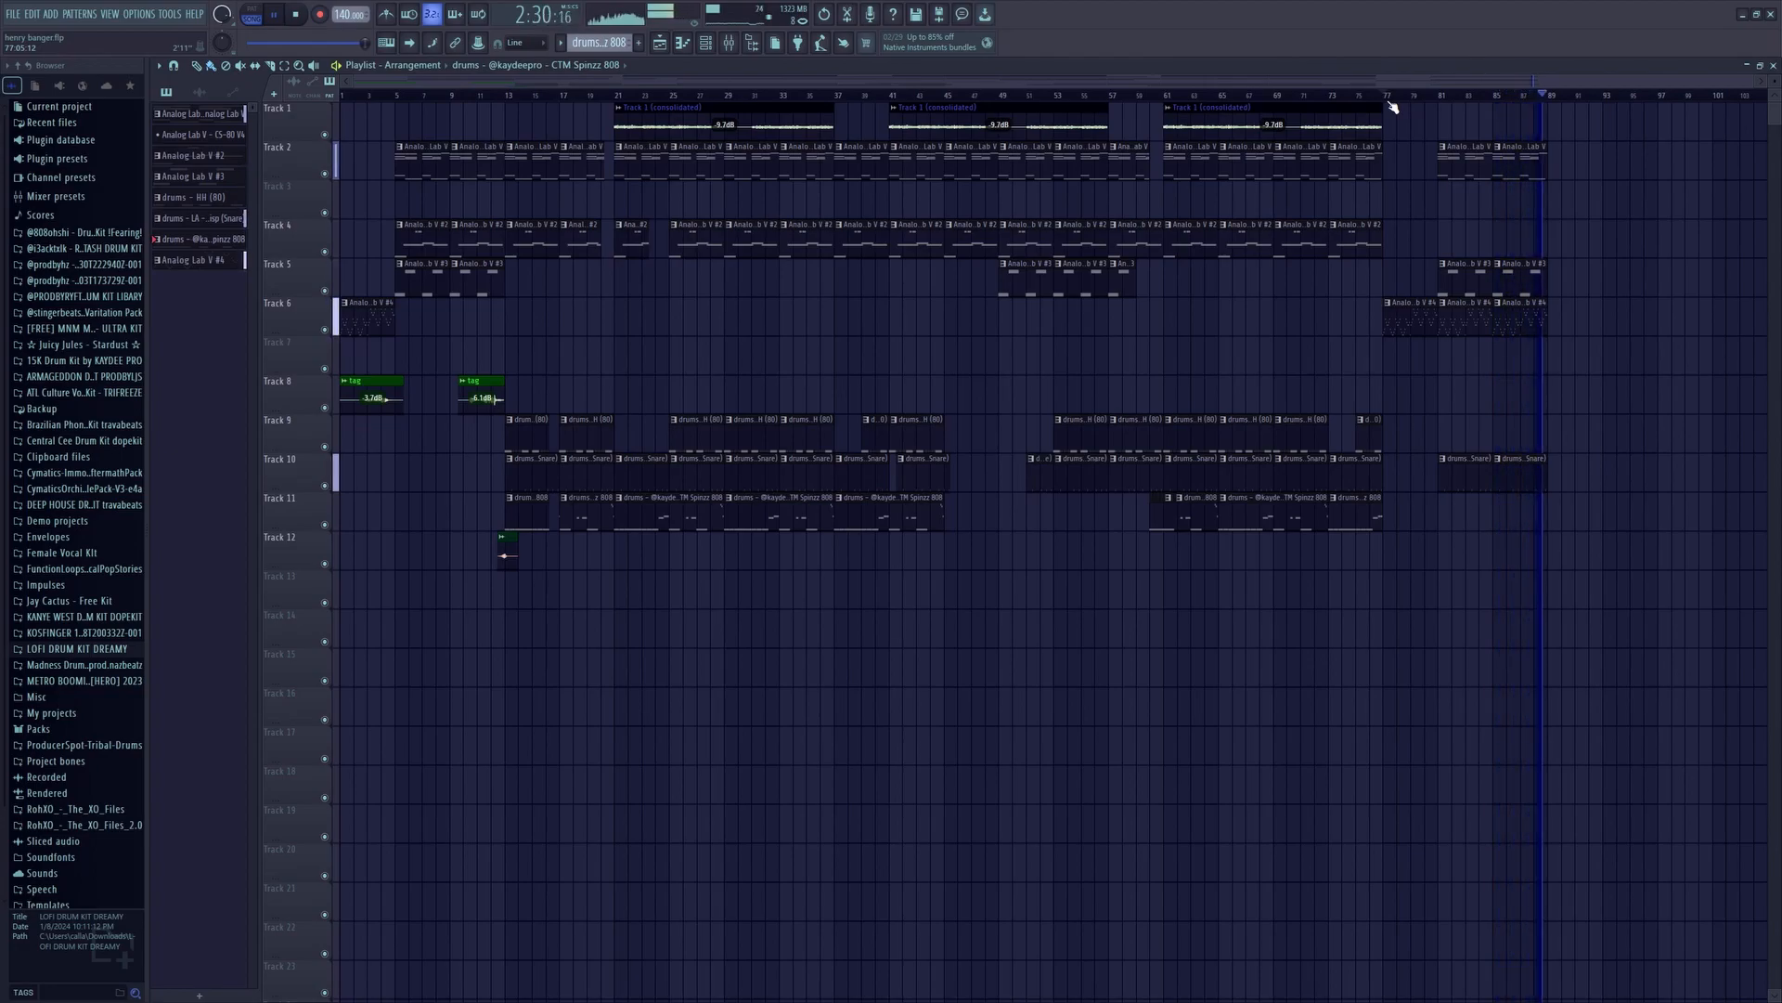
key("space")
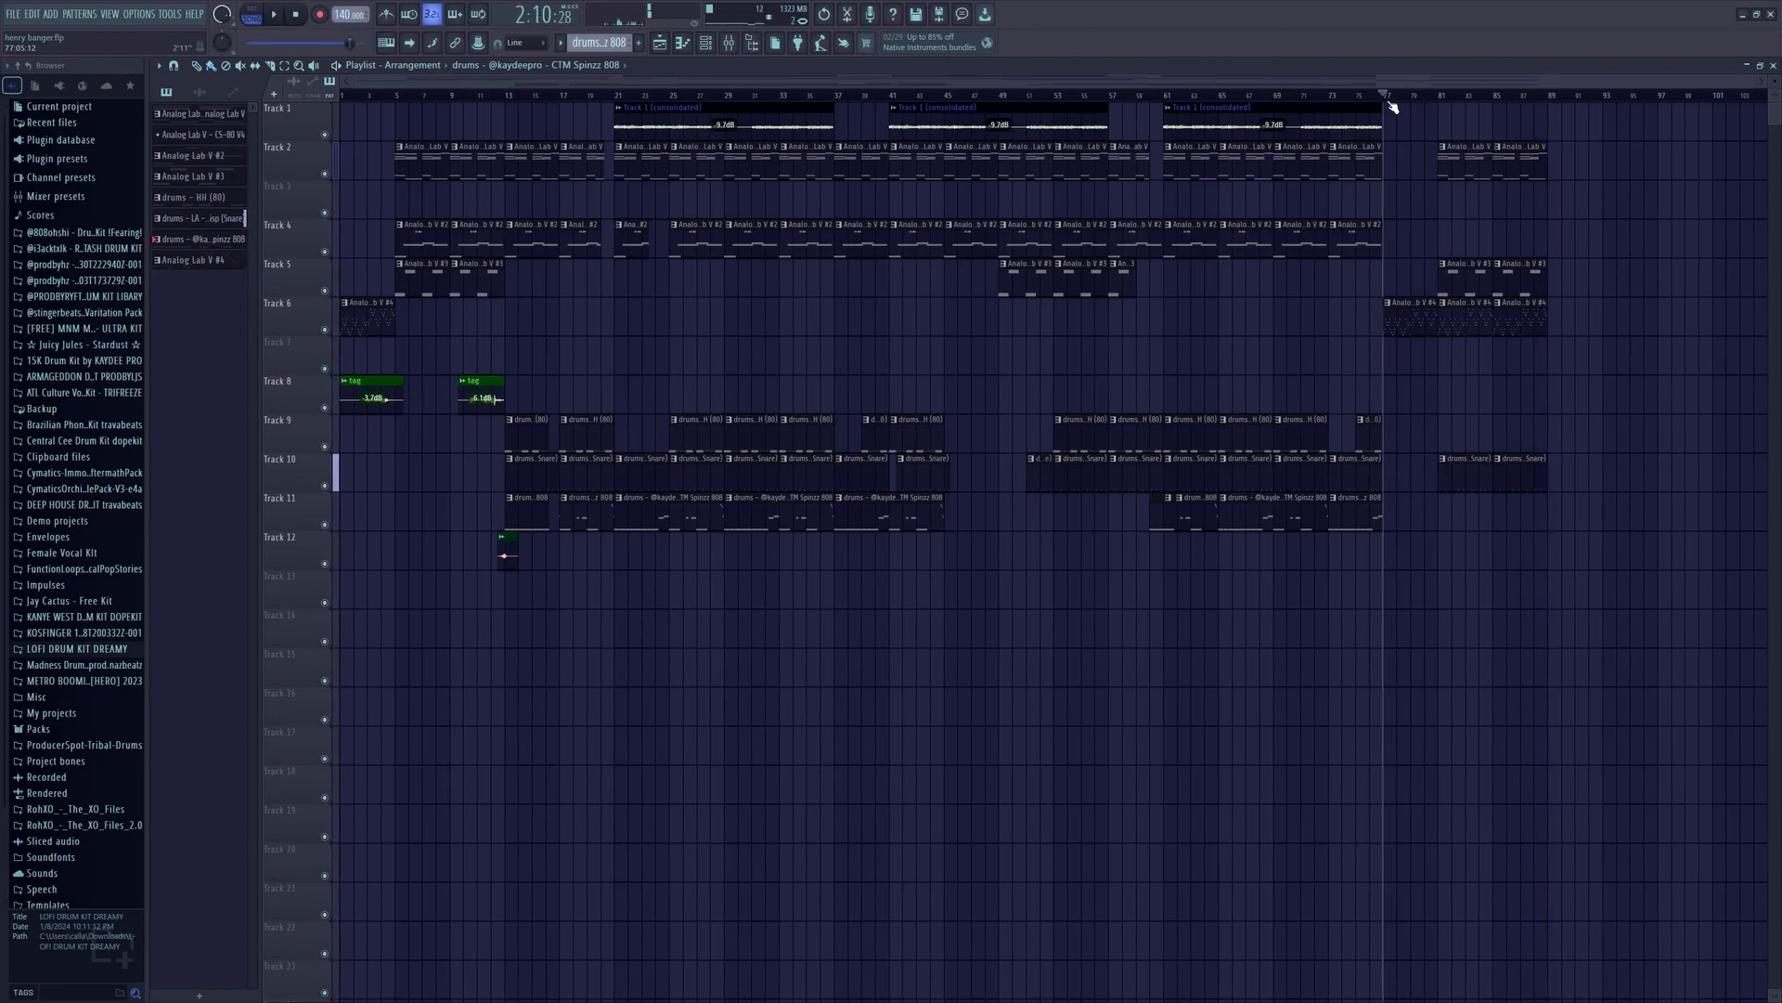
left_click(303, 23)
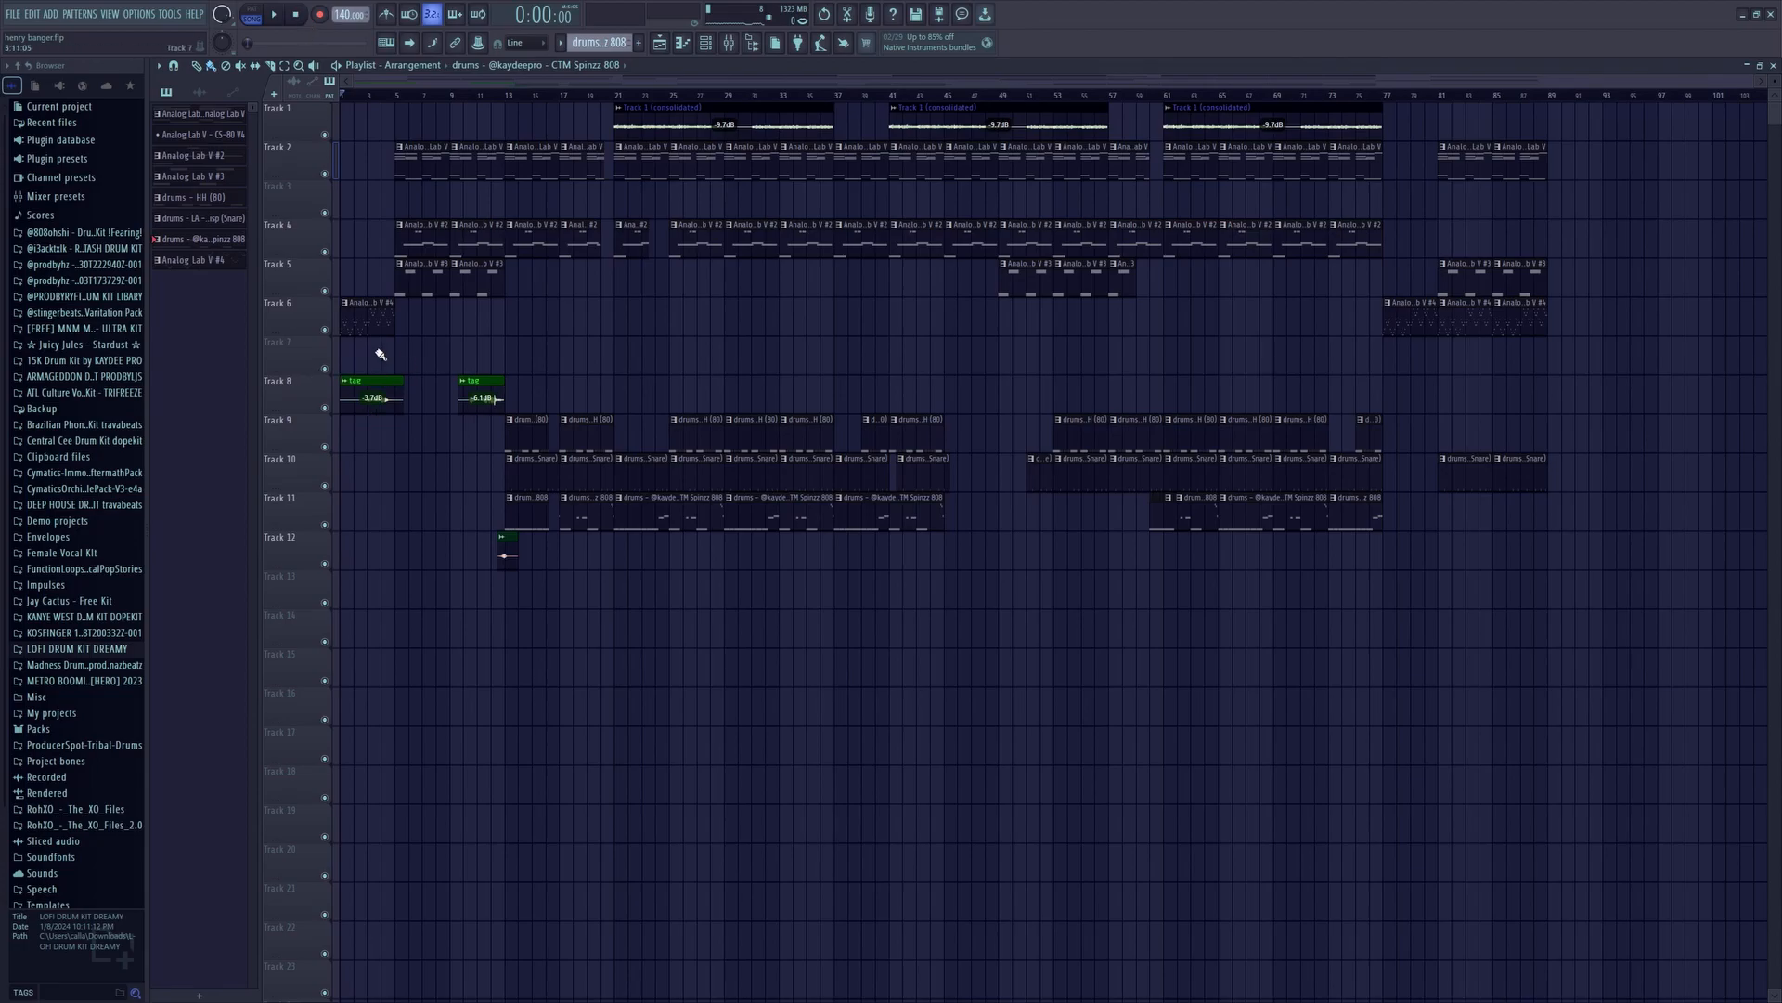